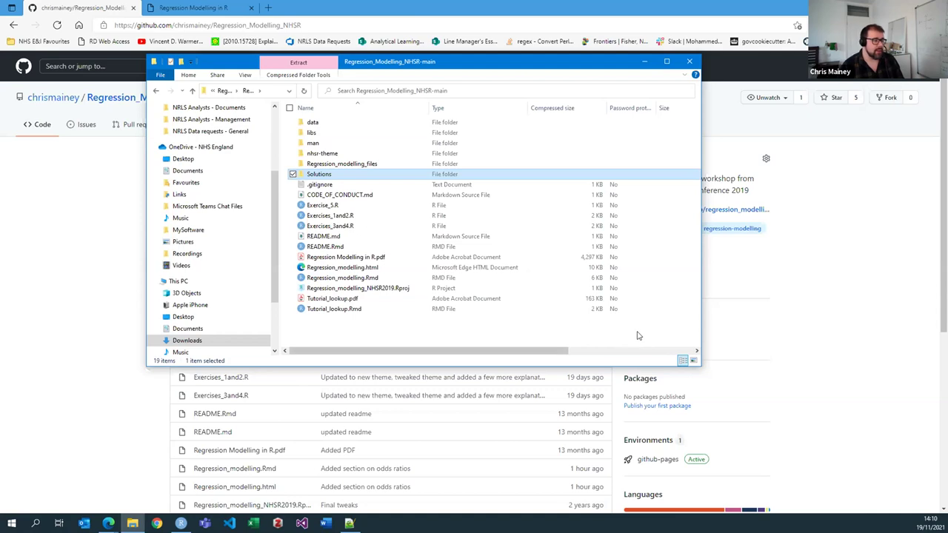
- Switch to RStudio and review the introduction and the Framingham column descriptions in Exercises_1and2.R
click(180, 524)
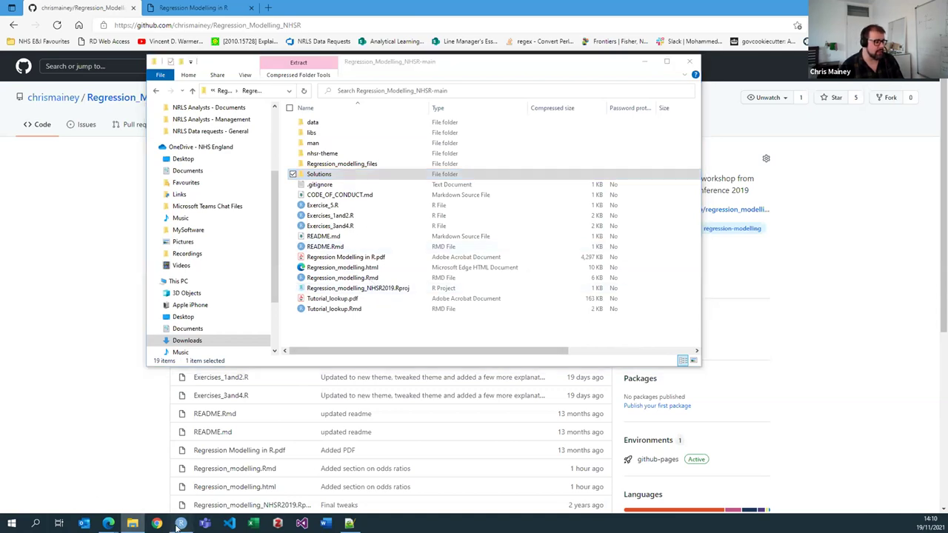
scroll(334, 200, up, 12)
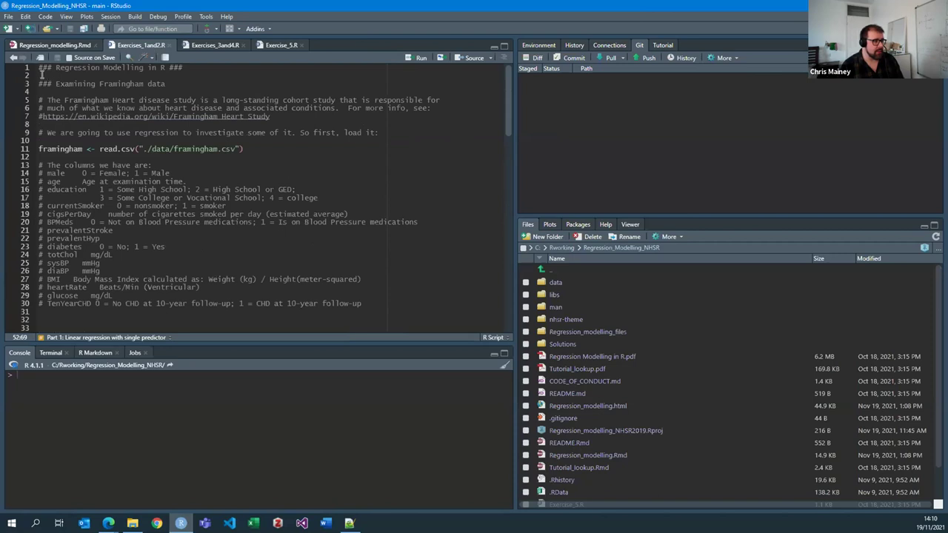
drag(38, 68, 274, 288)
click(273, 288)
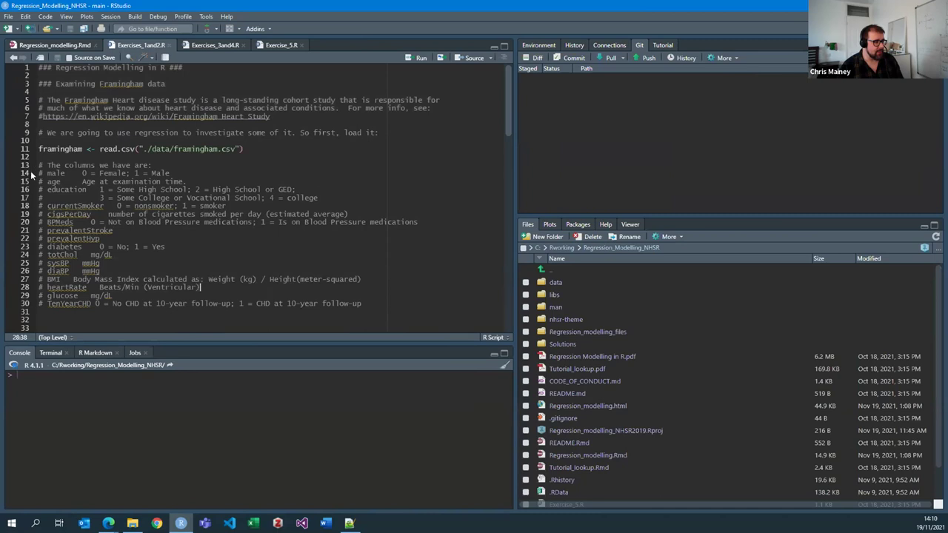
drag(46, 170, 370, 303)
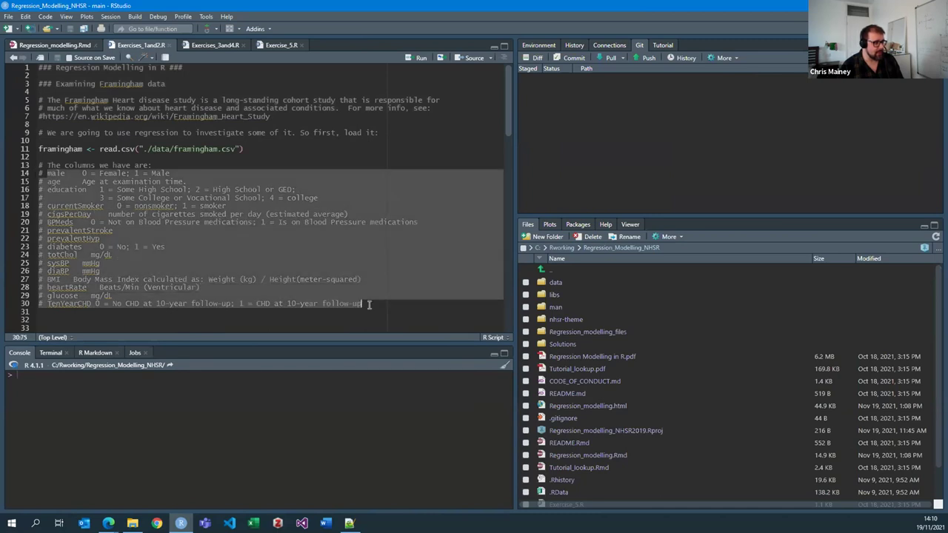
click(370, 303)
- Review the Part 1 linear regression instructions in Exercises_1and2.R, highlighting the task to plot the distribution of sysBP
scroll(370, 302, down, 4)
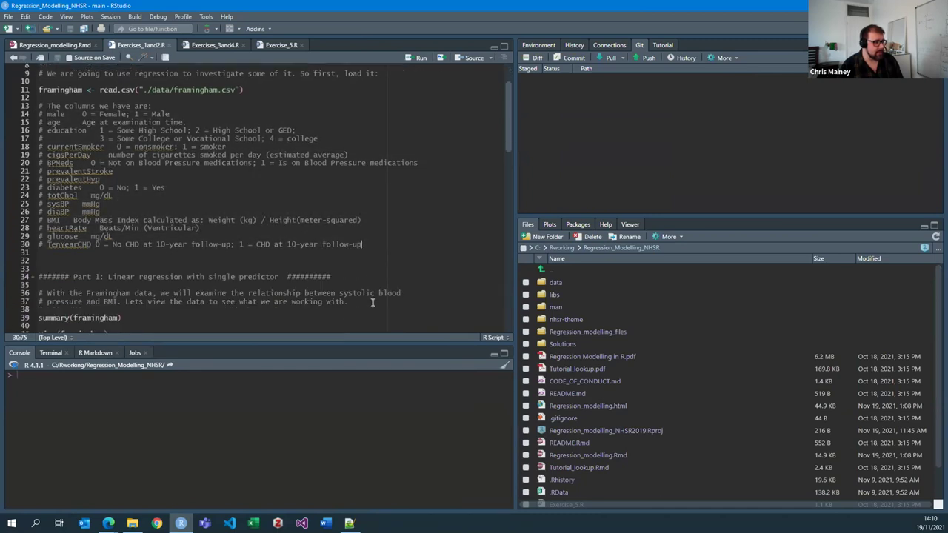
scroll(176, 271, down, 2)
click(75, 205)
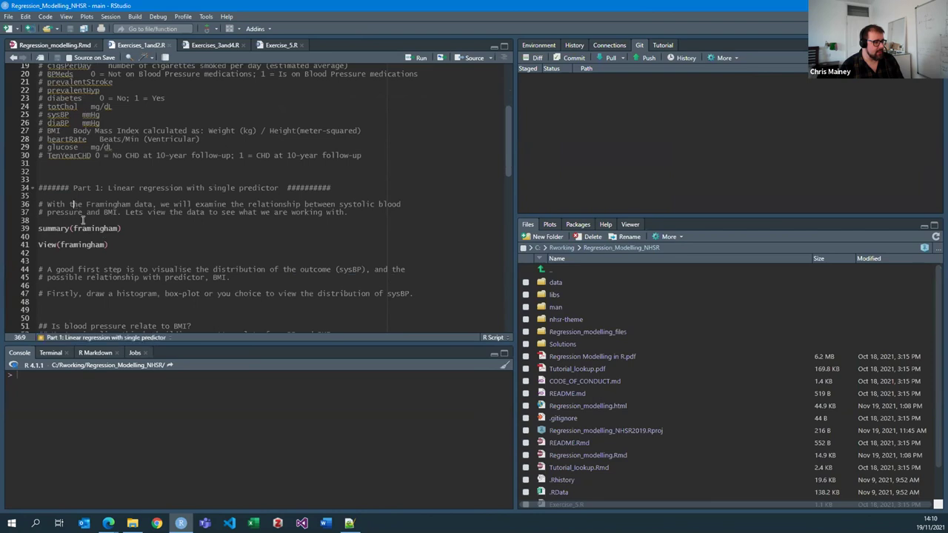
click(60, 270)
click(46, 294)
drag(48, 293, 413, 293)
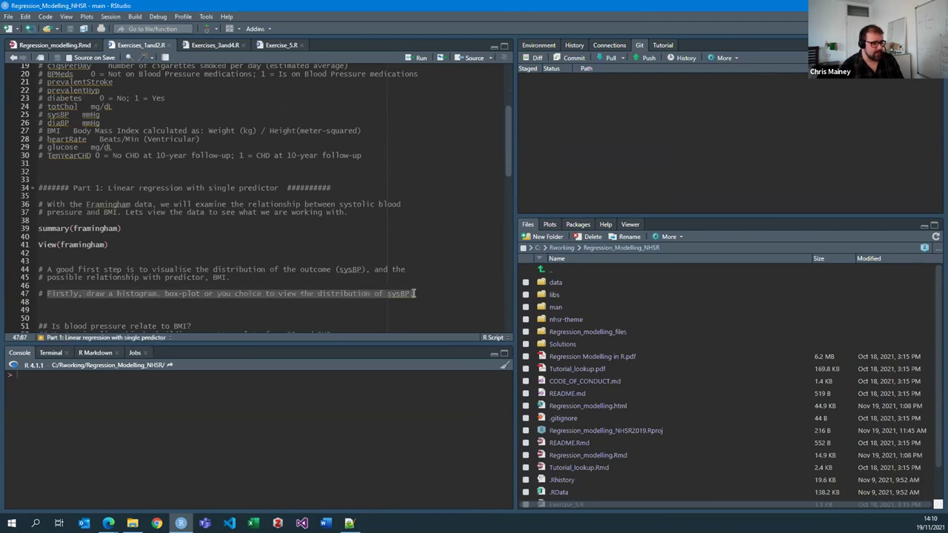
click(304, 301)
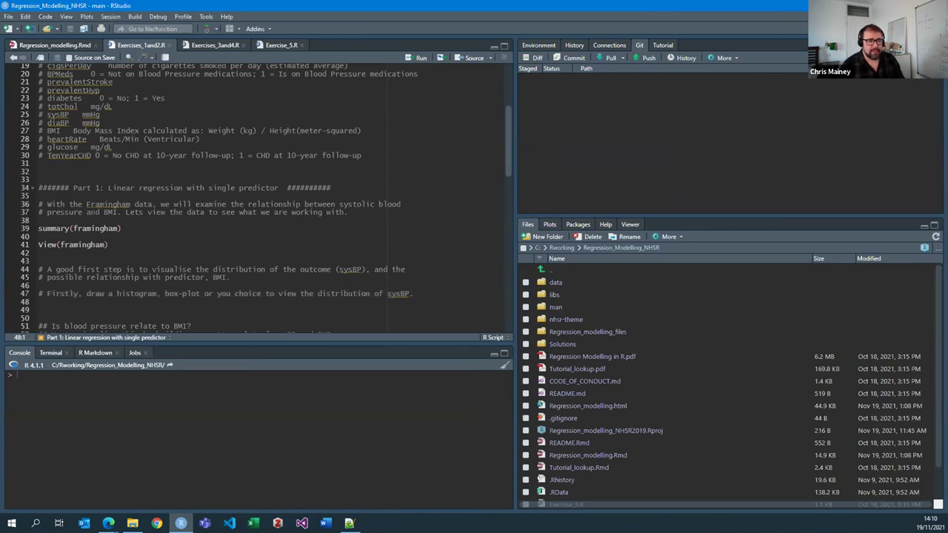
- Clear away RStudio and the Regression_Modelling_NHSR-main folder window, and dismiss the clone options on the GitHub repository page
click(863, 6)
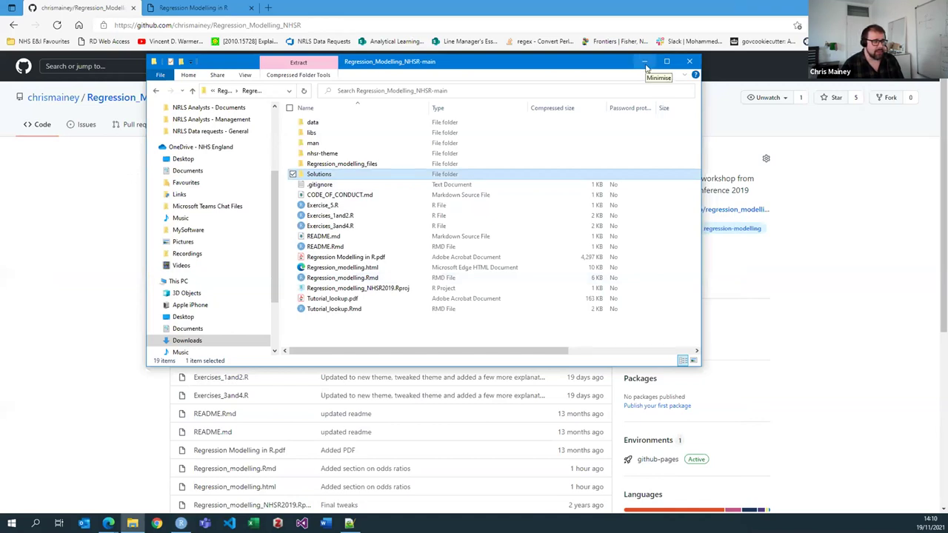
click(688, 63)
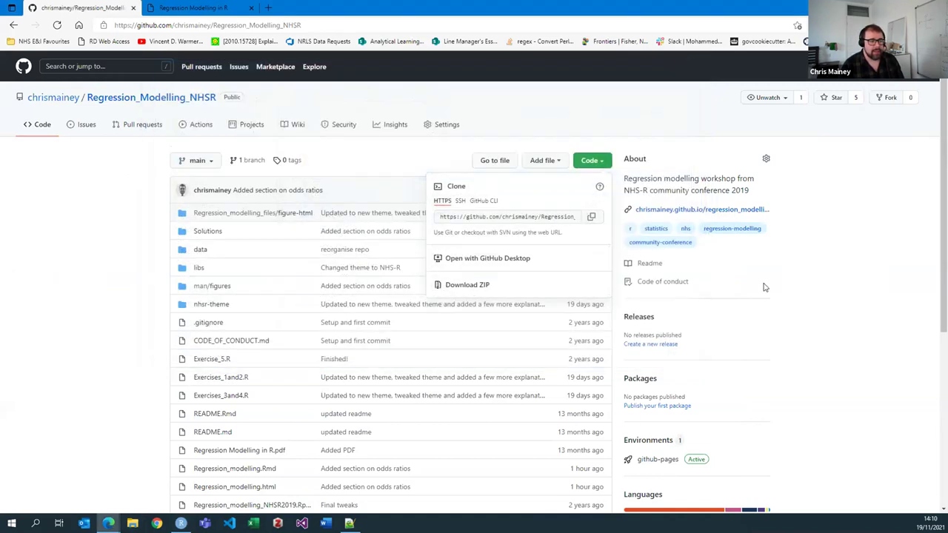
click(799, 308)
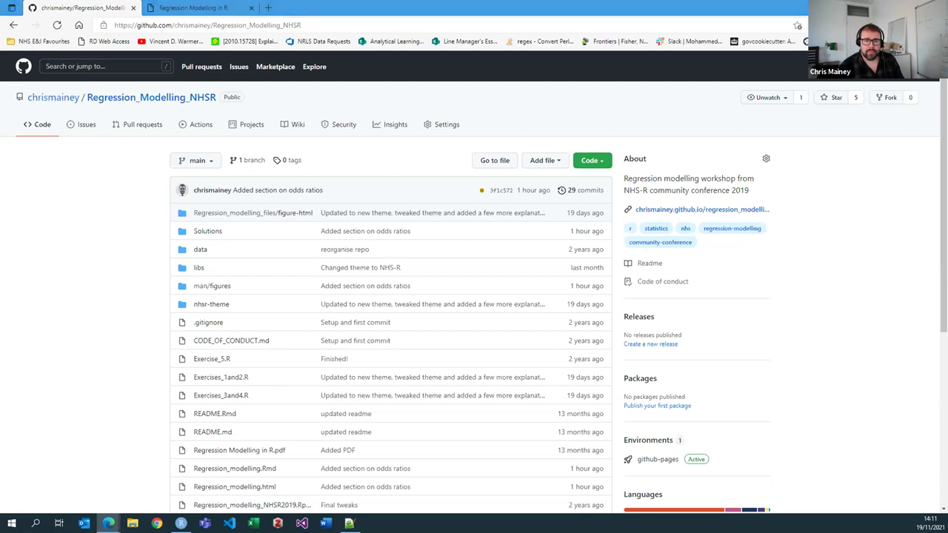
- Bring the RStudio Cloud tab into the browser window, open the original Regression_Modelling_NHSR project and return to the project list
drag(947, 239, 74, 7)
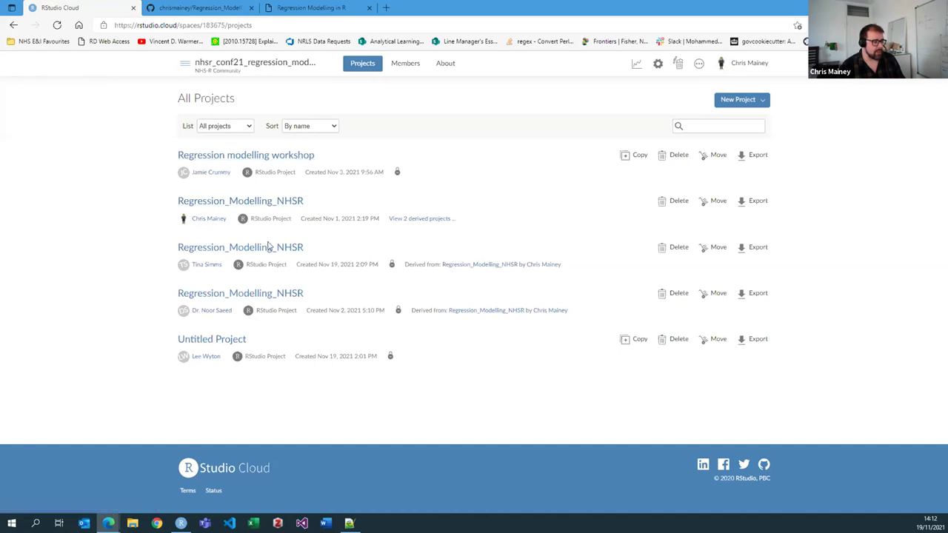
click(240, 208)
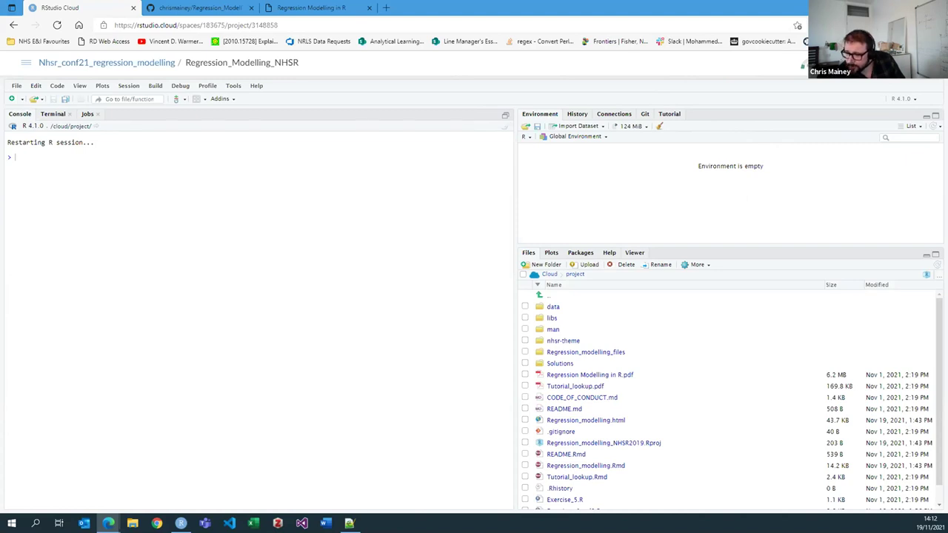
click(13, 24)
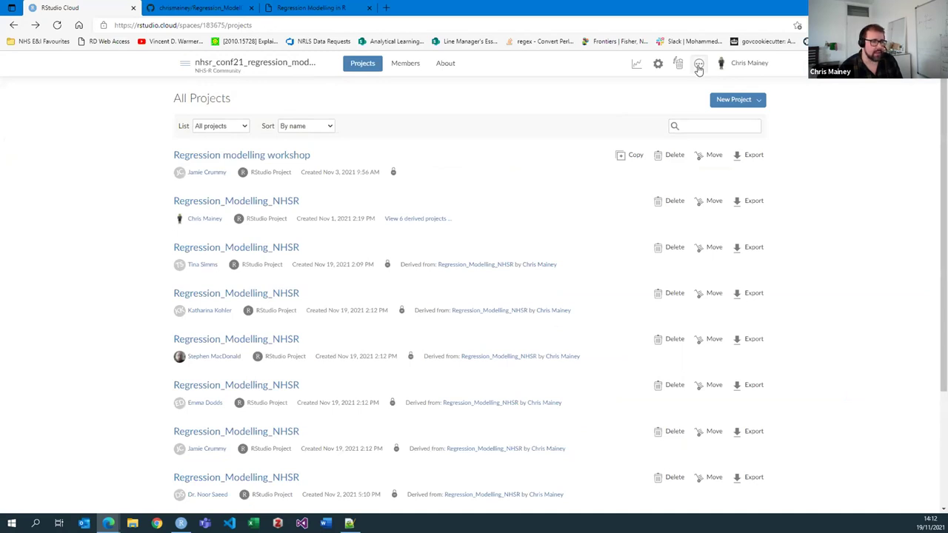
- Look through the nhsr_conf21_regression_modelling space's extra actions, settings, usage and About page for sharing options
click(698, 65)
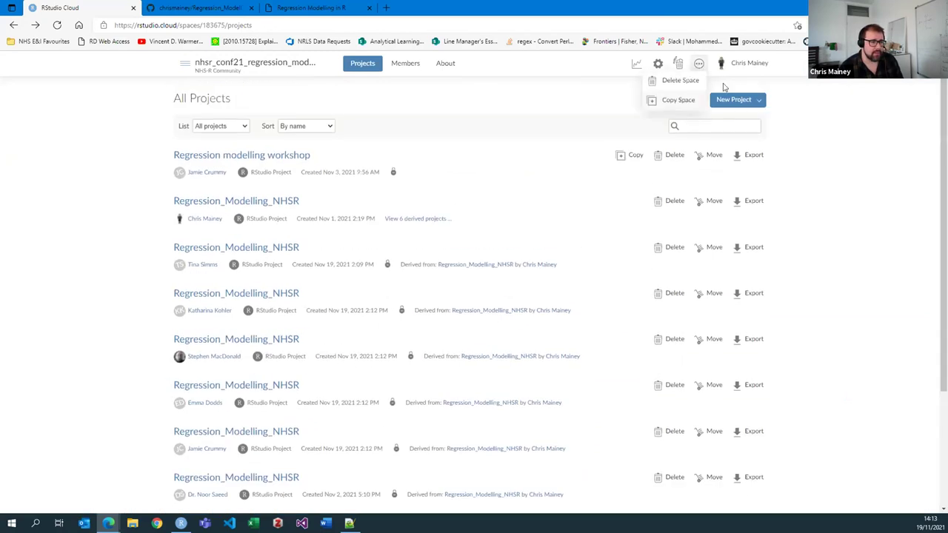
click(658, 64)
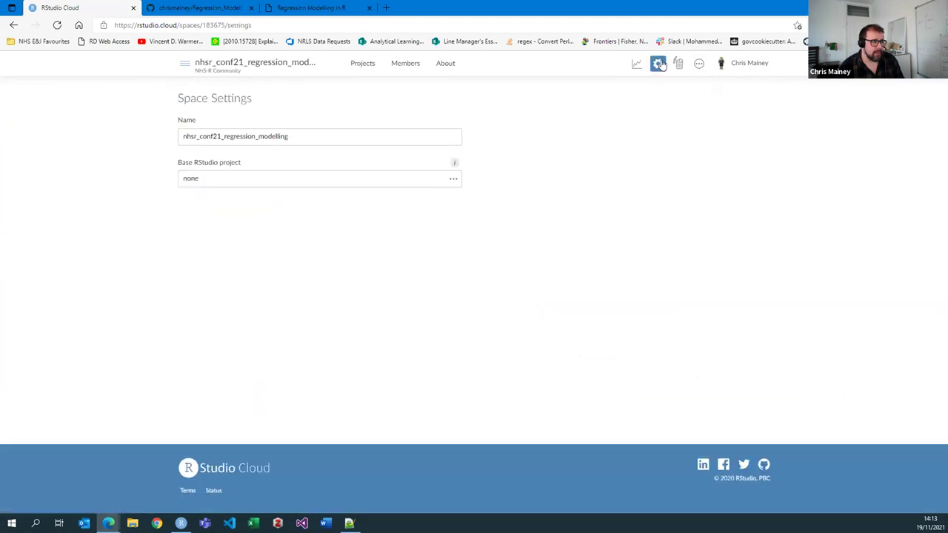
click(635, 65)
click(656, 65)
click(446, 64)
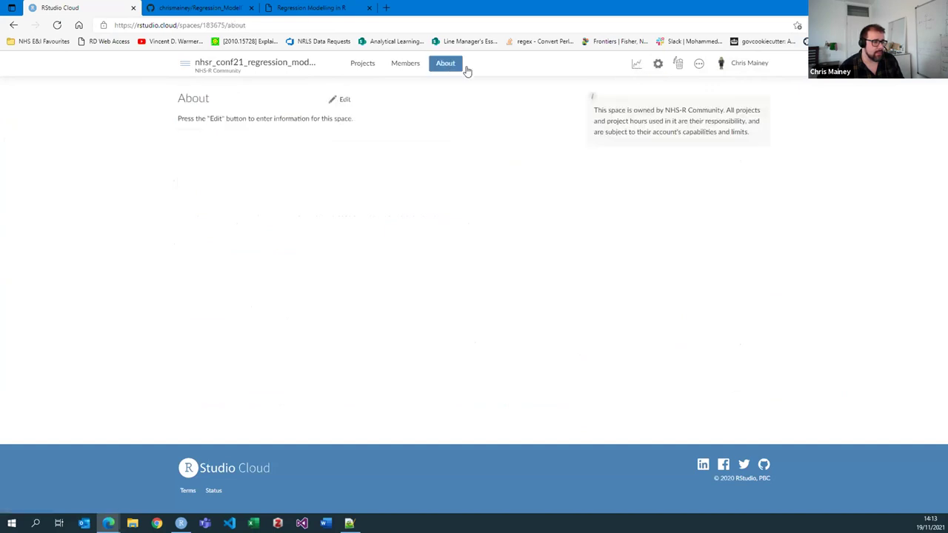
- Copy the space's sharing link from the members page and return to the GitHub repository
click(405, 66)
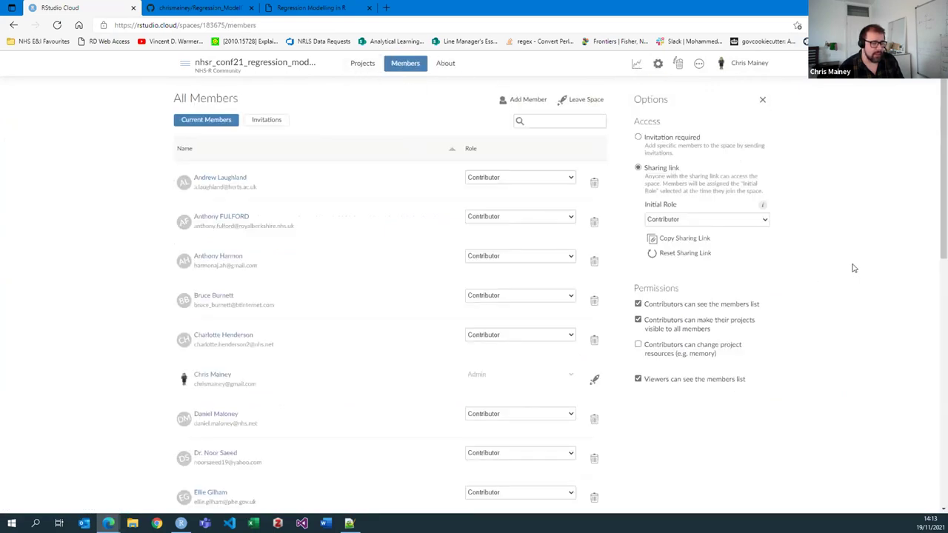
click(685, 241)
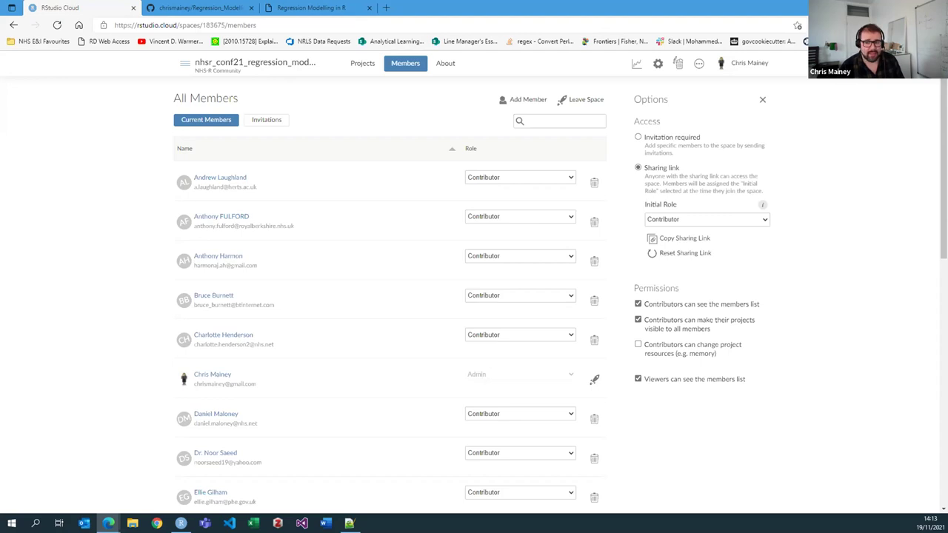
click(198, 7)
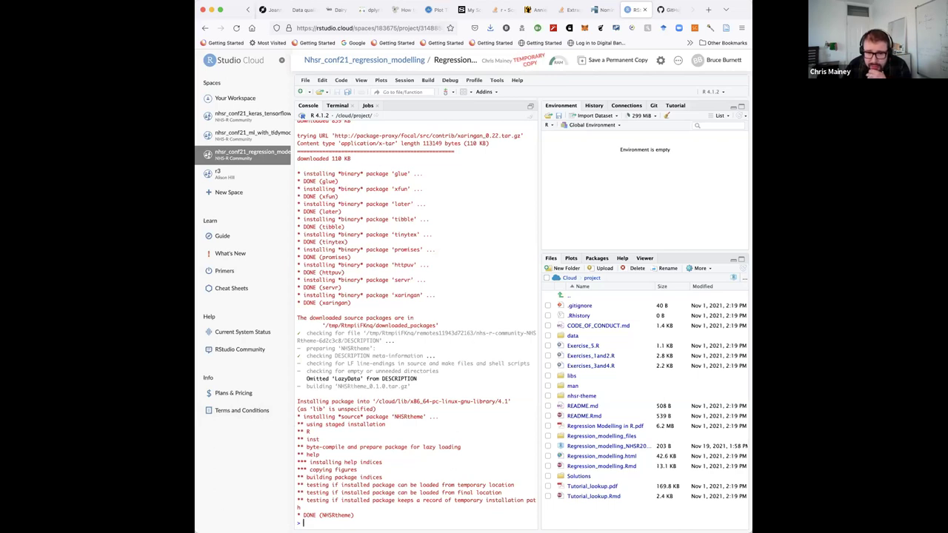
- Examine the console history in the participant's temporary project copy, covering the nhsrtheme, xaringanExtra and usethis installation attempts
scroll(432, 375, up, 5)
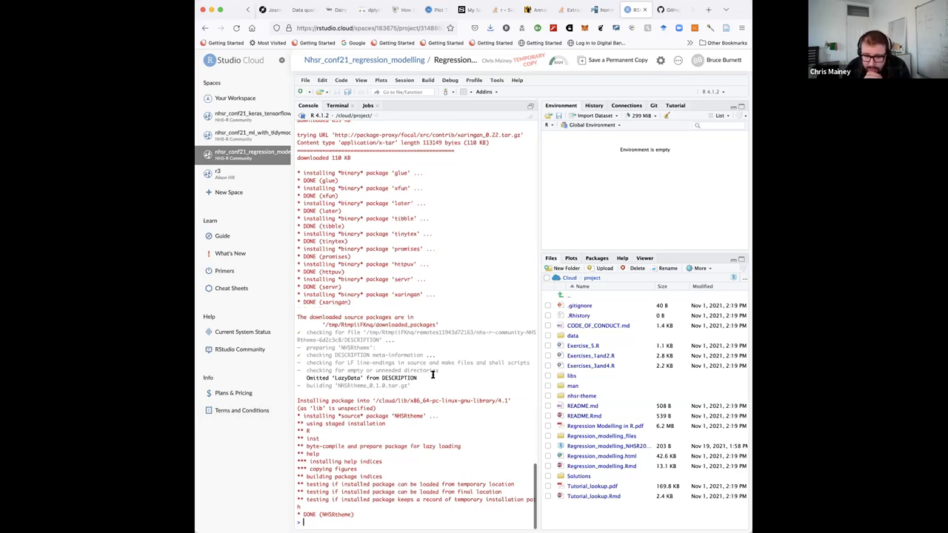
scroll(432, 374, up, 15)
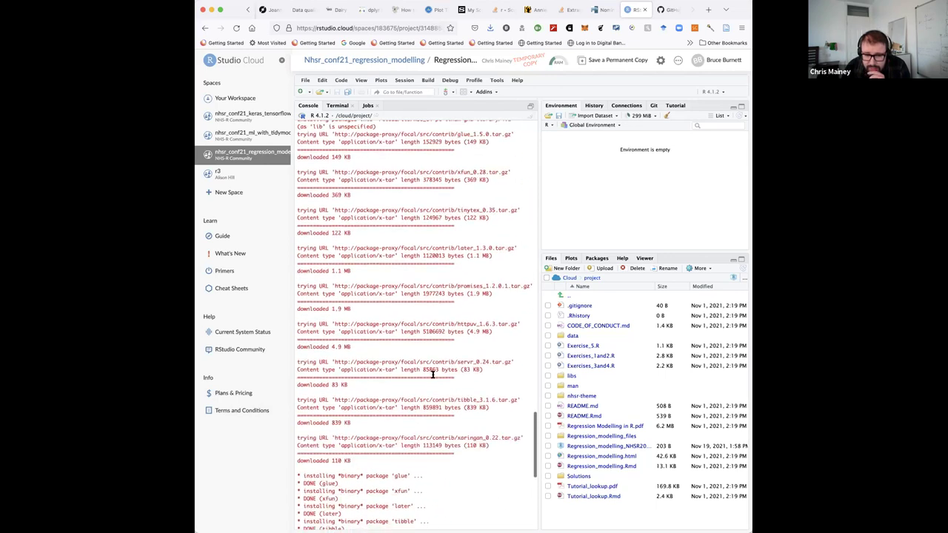
scroll(433, 375, up, 4)
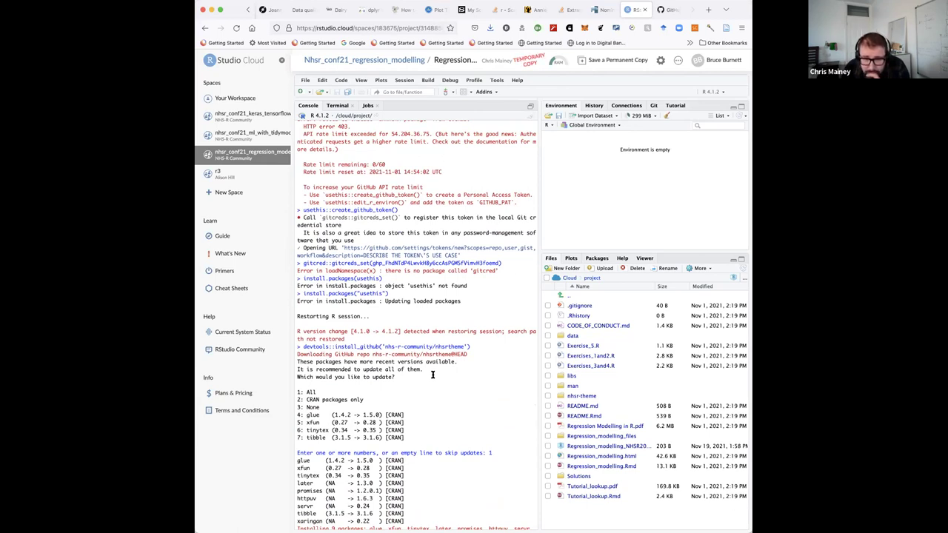
scroll(433, 374, up, 2)
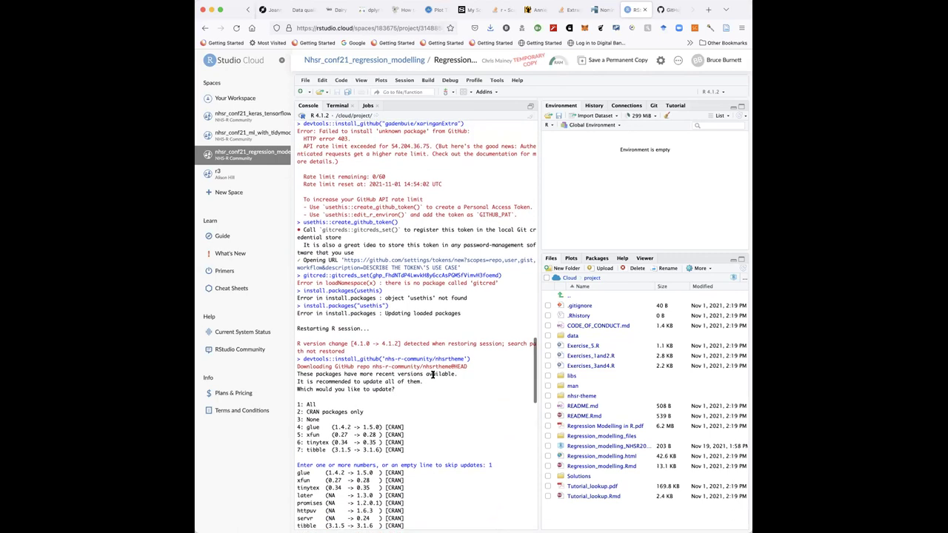
scroll(433, 374, up, 1)
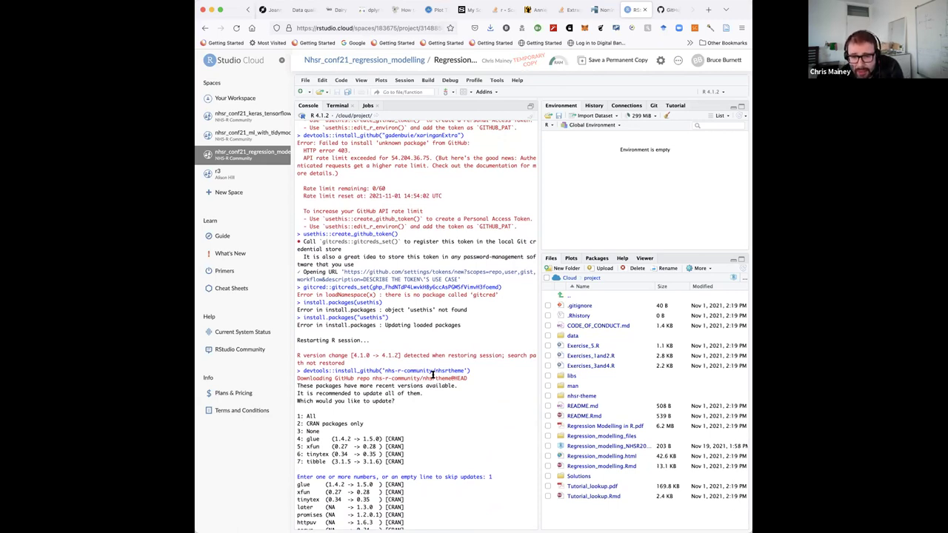
scroll(432, 374, up, 3)
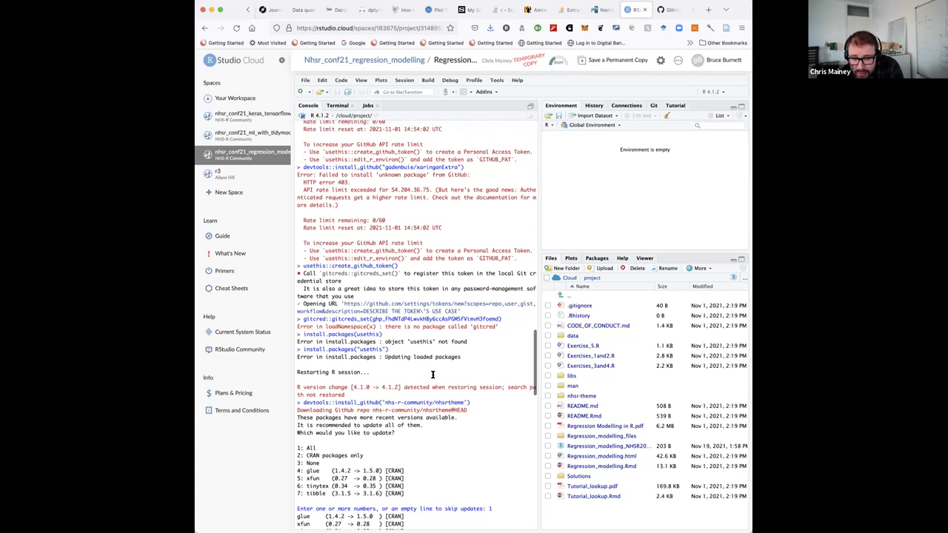
scroll(432, 375, up, 2)
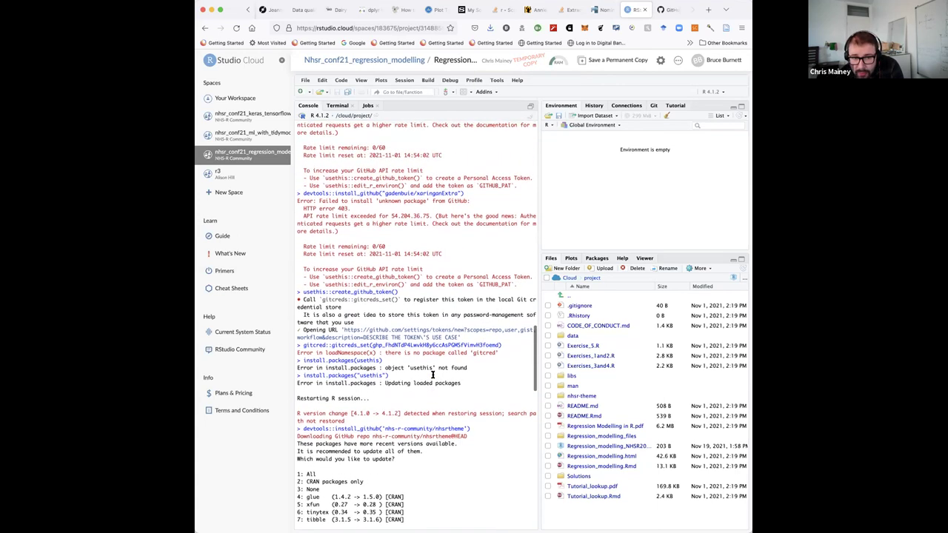
scroll(432, 374, up, 4)
scroll(432, 375, up, 10)
scroll(432, 375, up, 3)
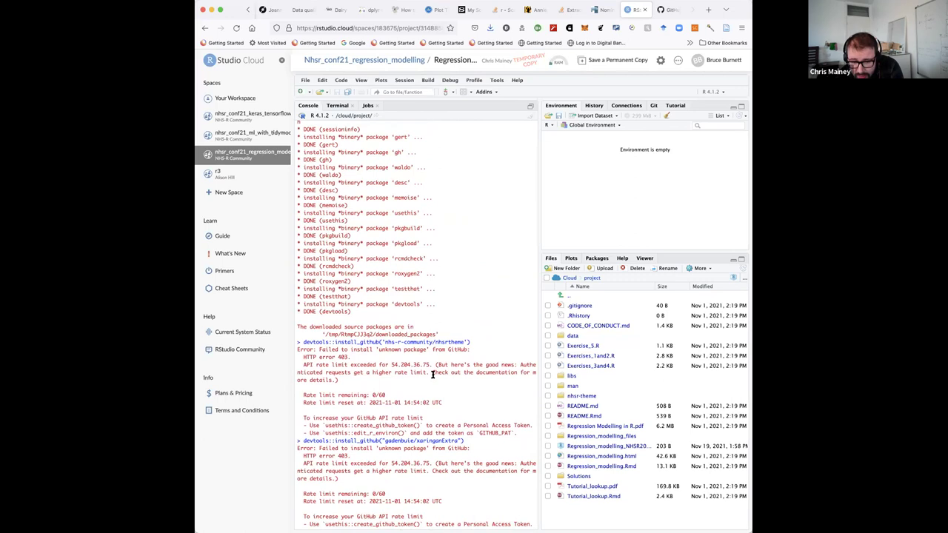
scroll(433, 374, down, 15)
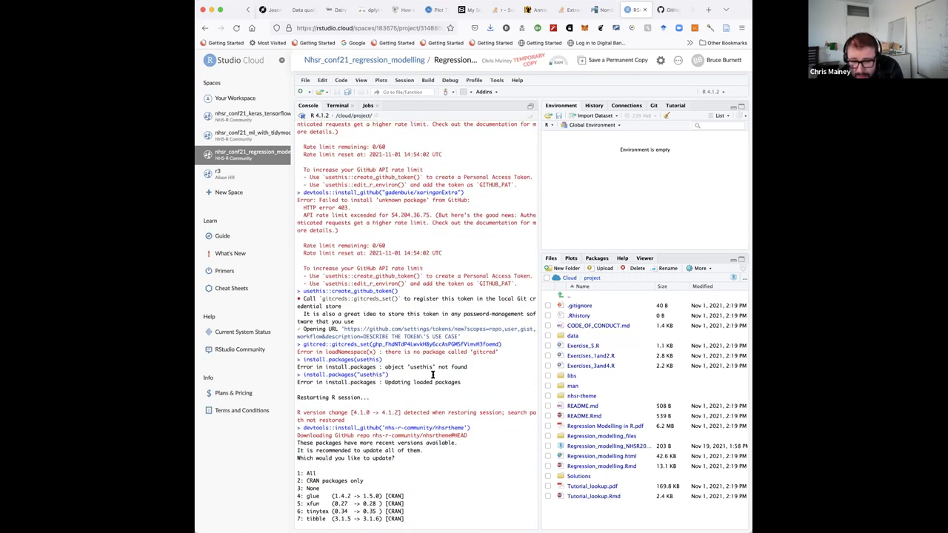
scroll(433, 375, down, 3)
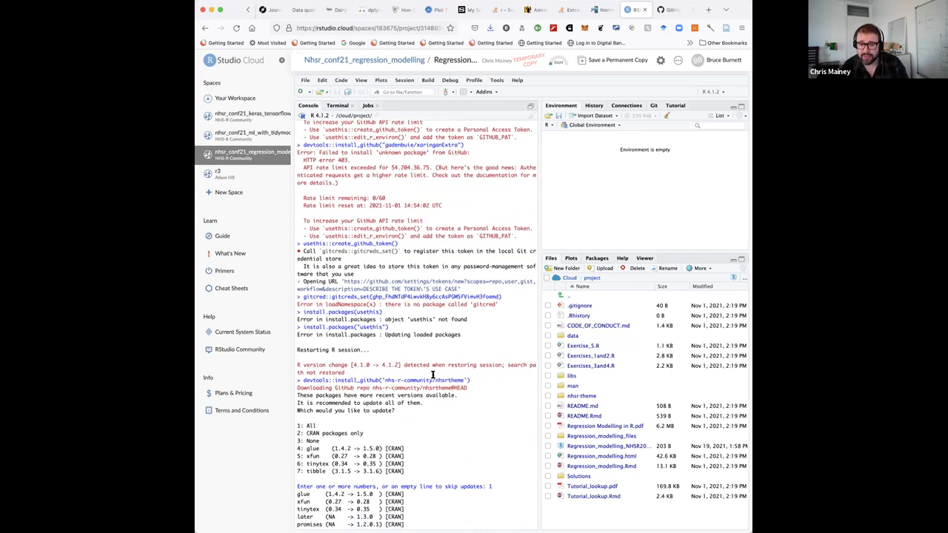
scroll(432, 375, down, 10)
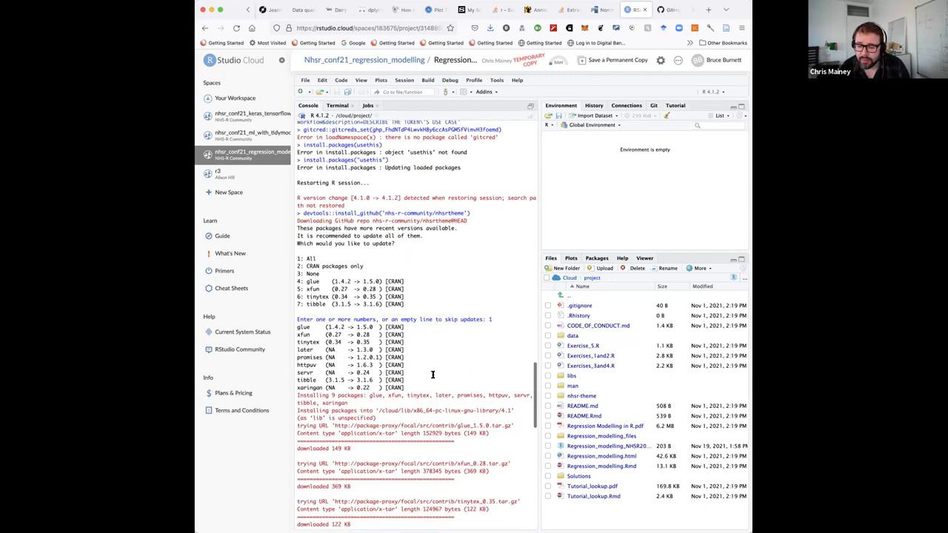
scroll(432, 375, down, 10)
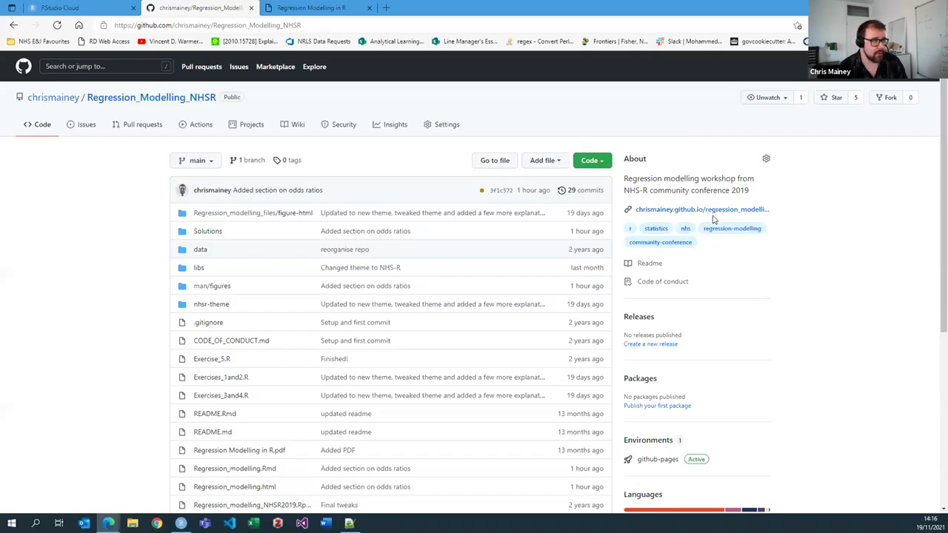
- Return to the RStudio Cloud members page and display the list of available spaces
mouse_move(108, 522)
click(158, 485)
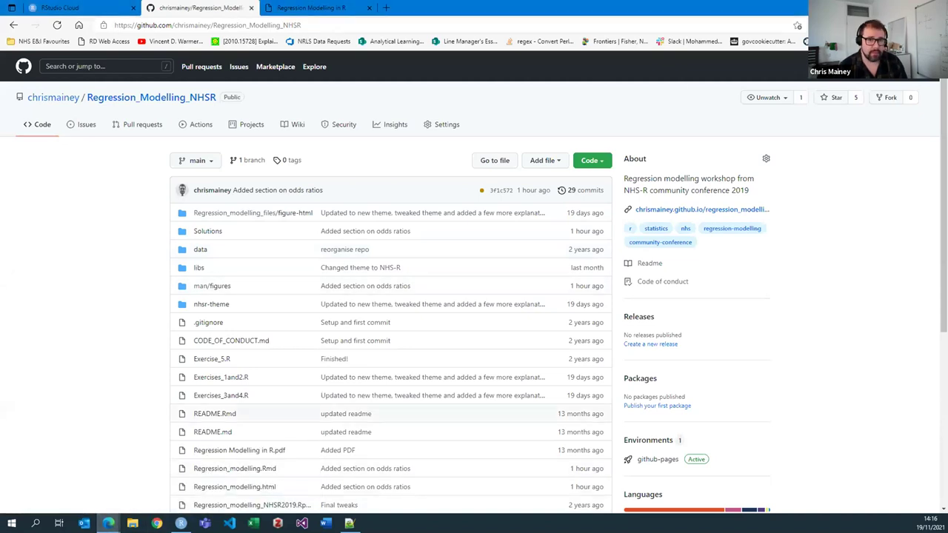
click(103, 7)
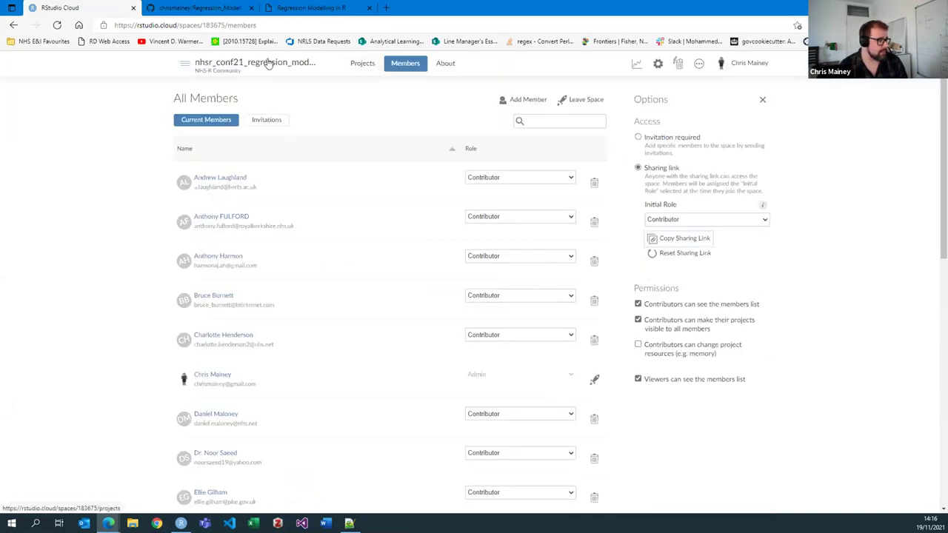
click(185, 63)
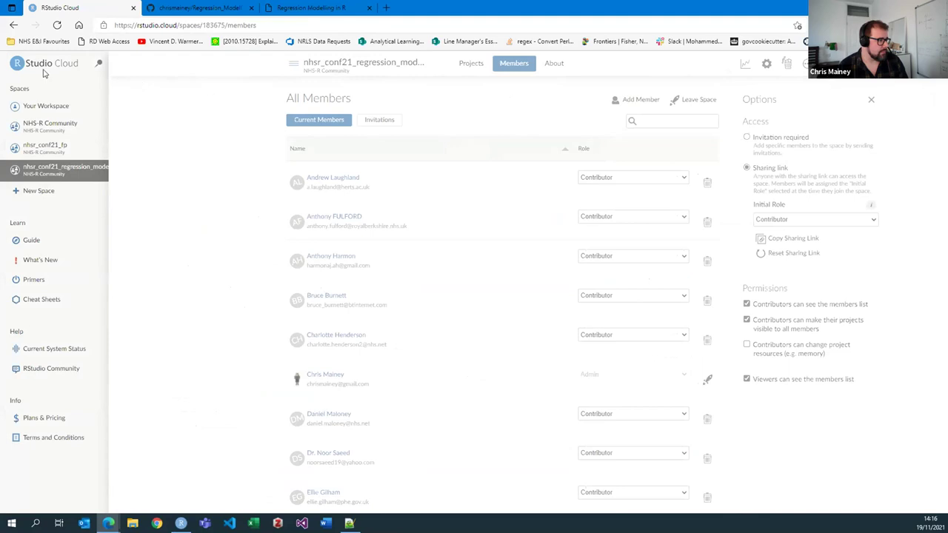
- Review the project list in the nhsr_conf21_regression_modelling space and bring up the Regression Modelling in R slides
click(72, 168)
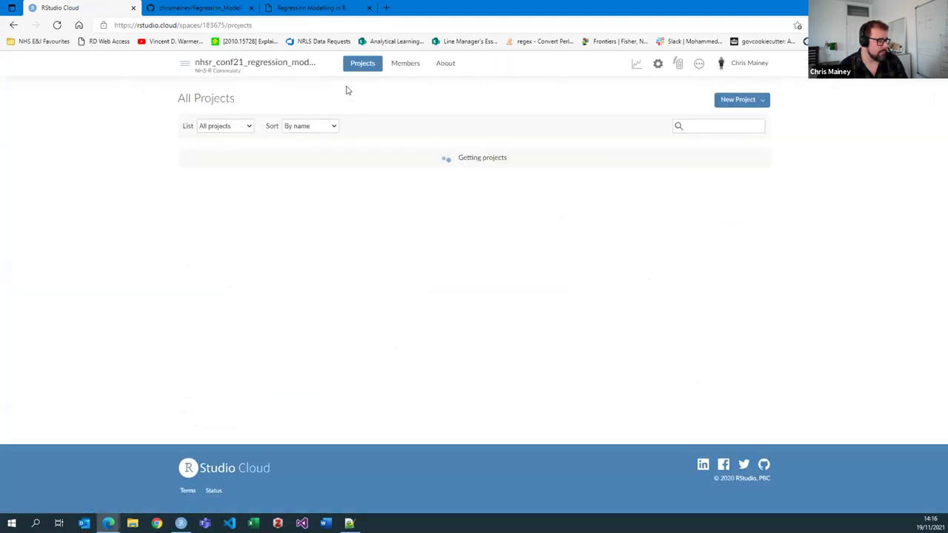
scroll(385, 268, down, 5)
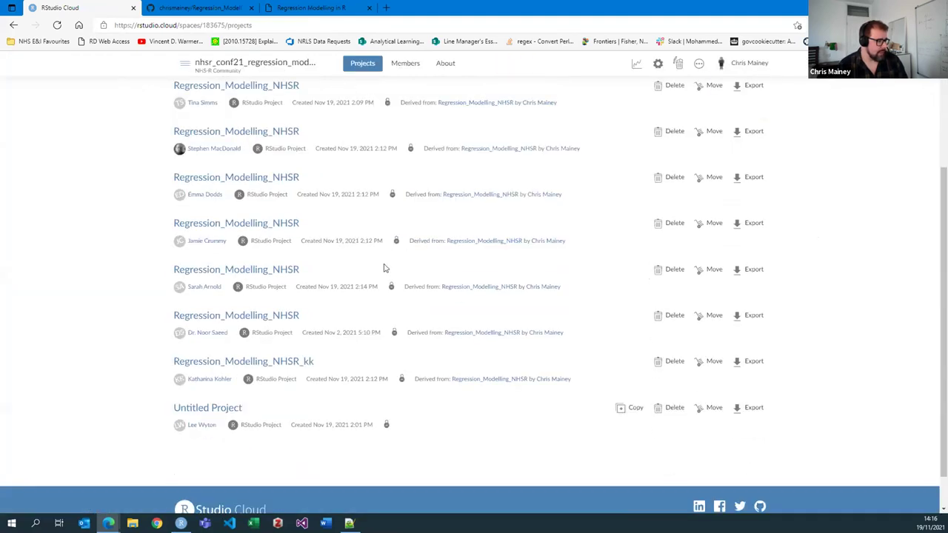
scroll(269, 347, up, 5)
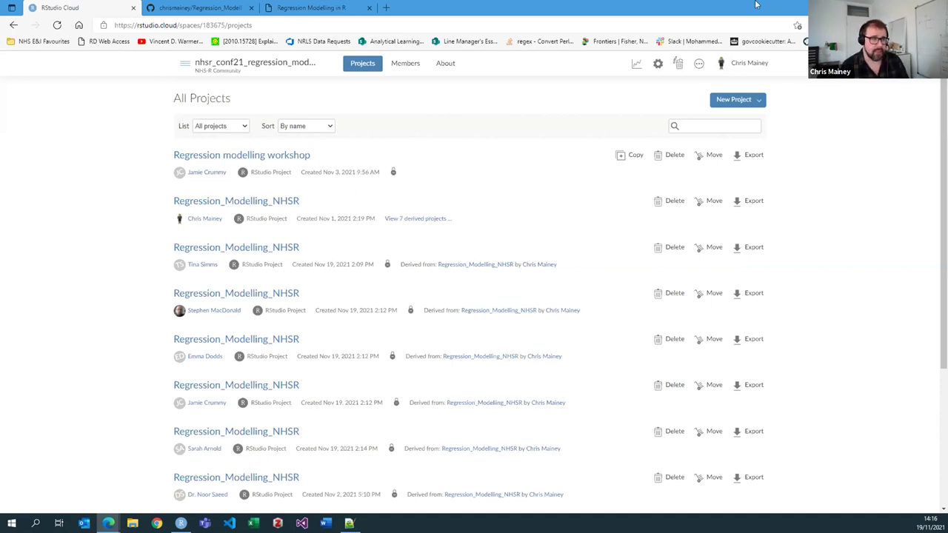
click(329, 7)
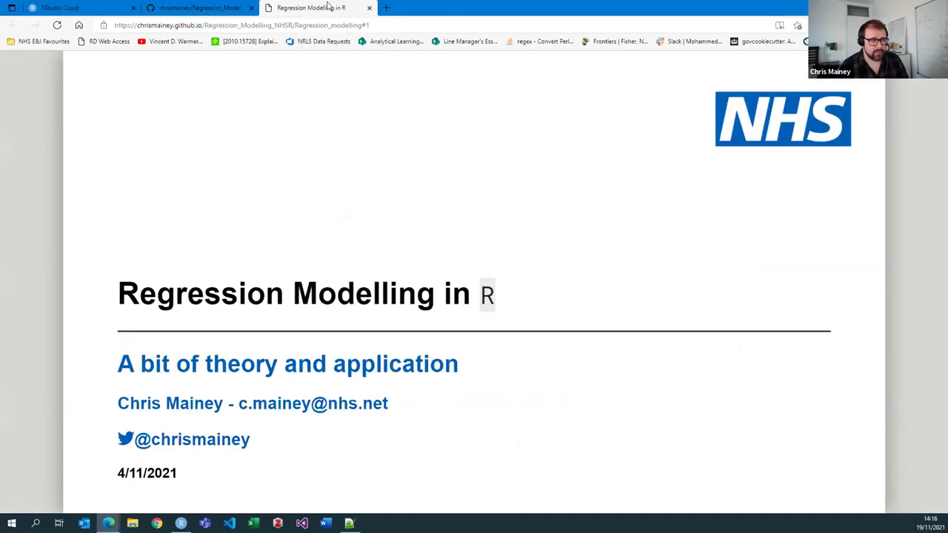
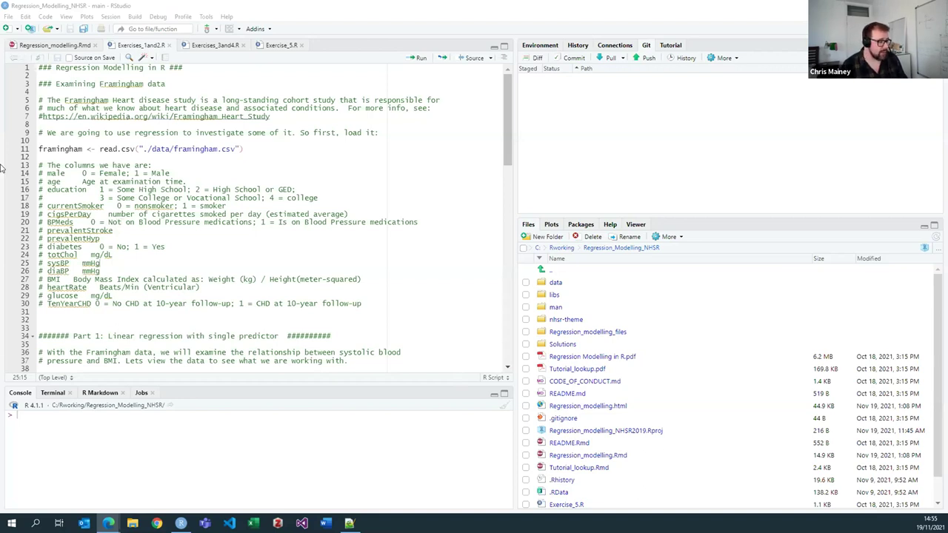
- Check the exercise script and project files in the RStudio Cloud project, and return to the desktop RStudio session
mouse_move(108, 524)
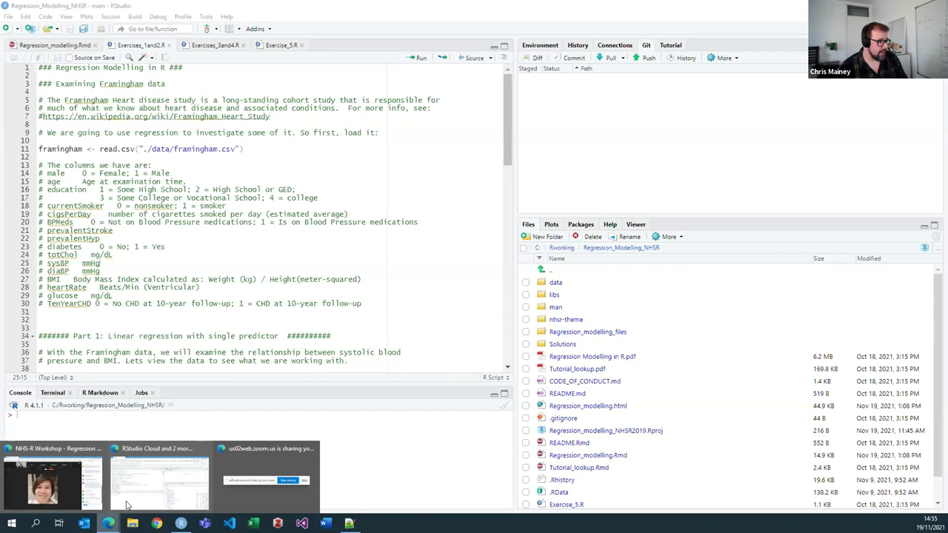
click(132, 482)
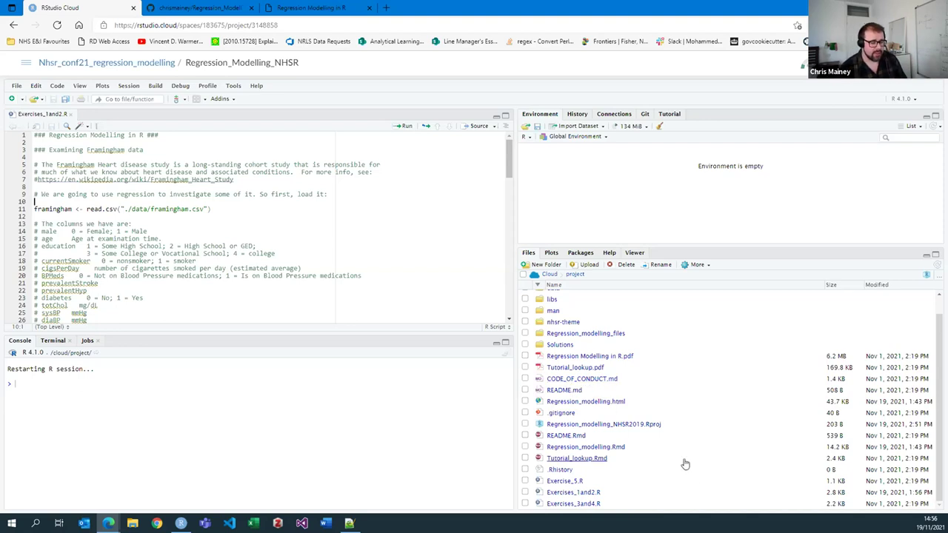
click(679, 496)
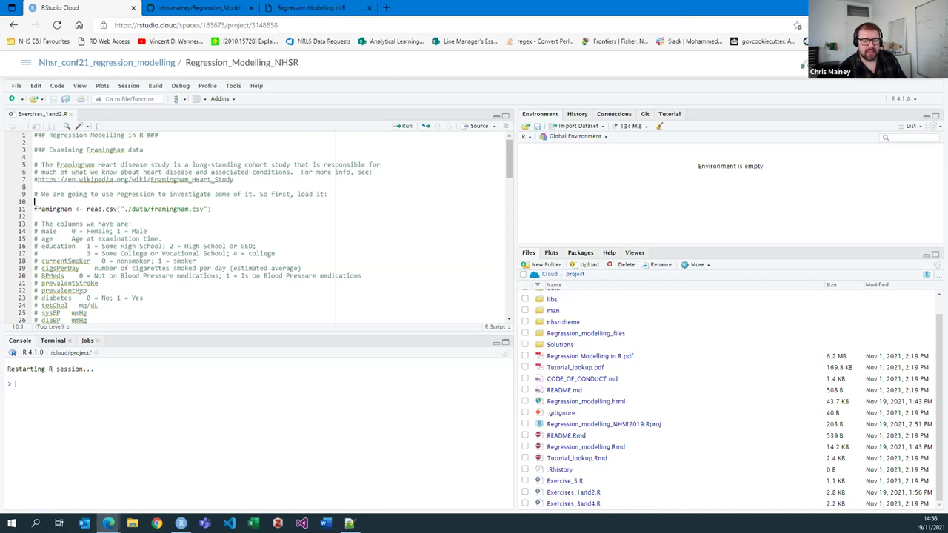
key(alt+Tab)
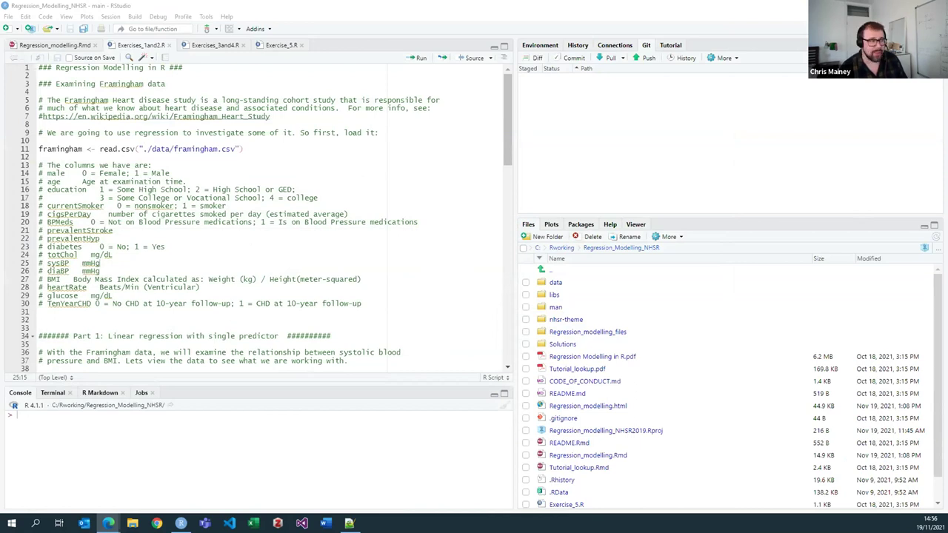
- Go over the Framingham introduction in Exercises_1and2.R and run the read.csv line that loads ./data/framingham.csv into framingham
click(88, 83)
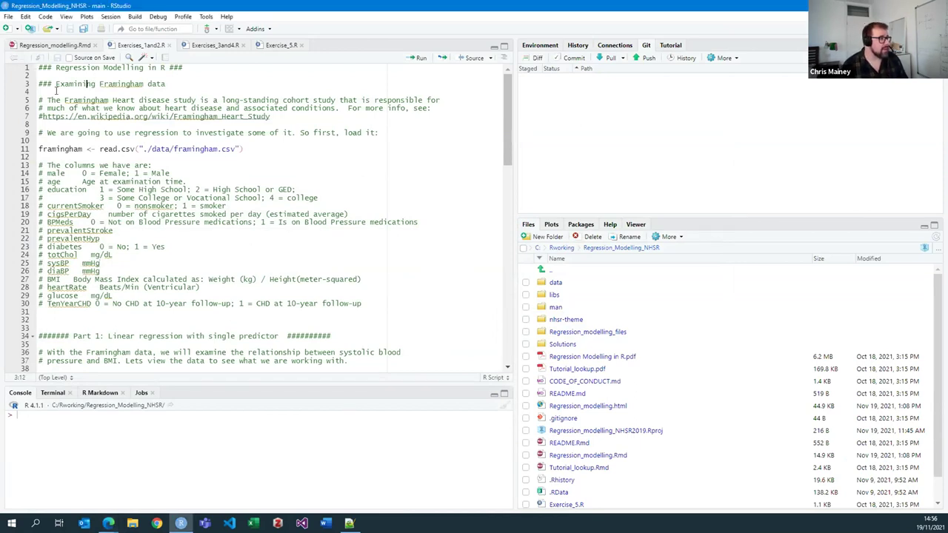
click(170, 85)
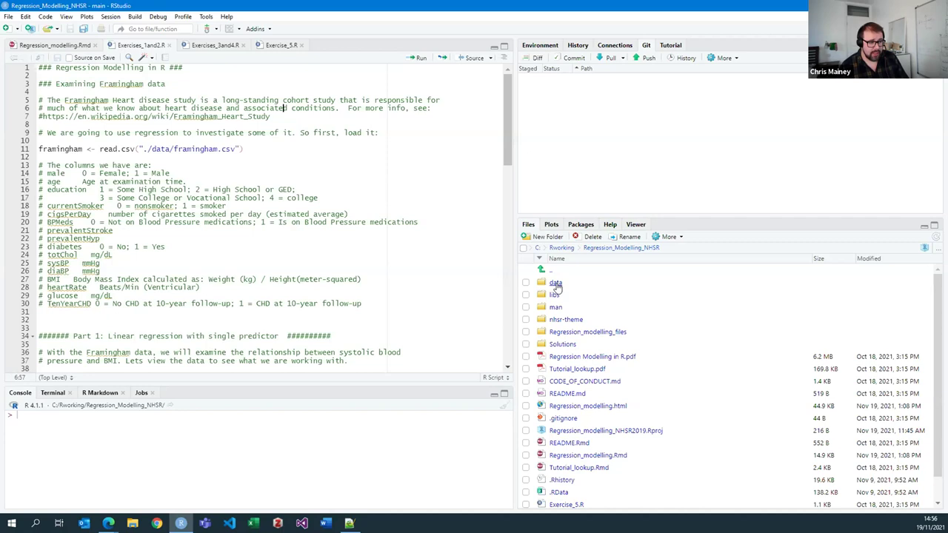
click(95, 149)
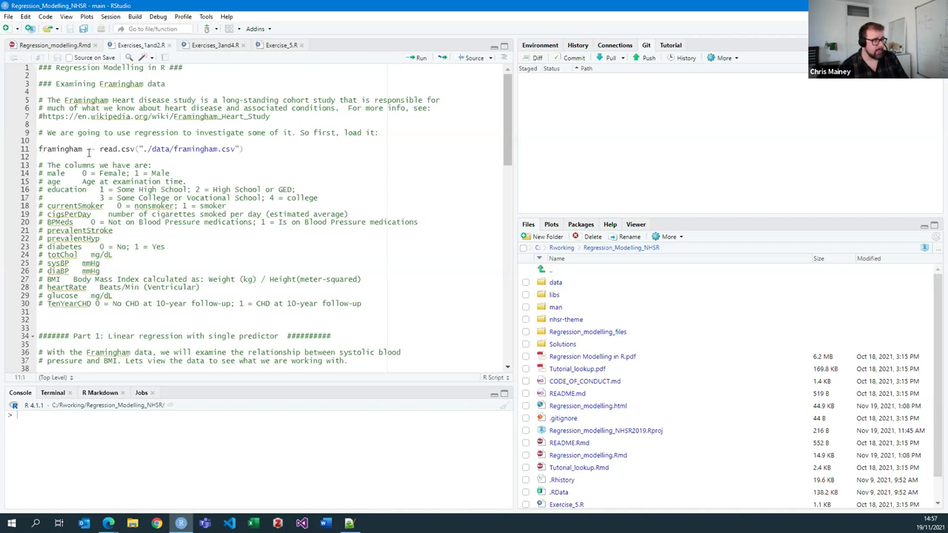
drag(99, 149, 140, 147)
click(140, 149)
click(278, 150)
key(ctrl+Return)
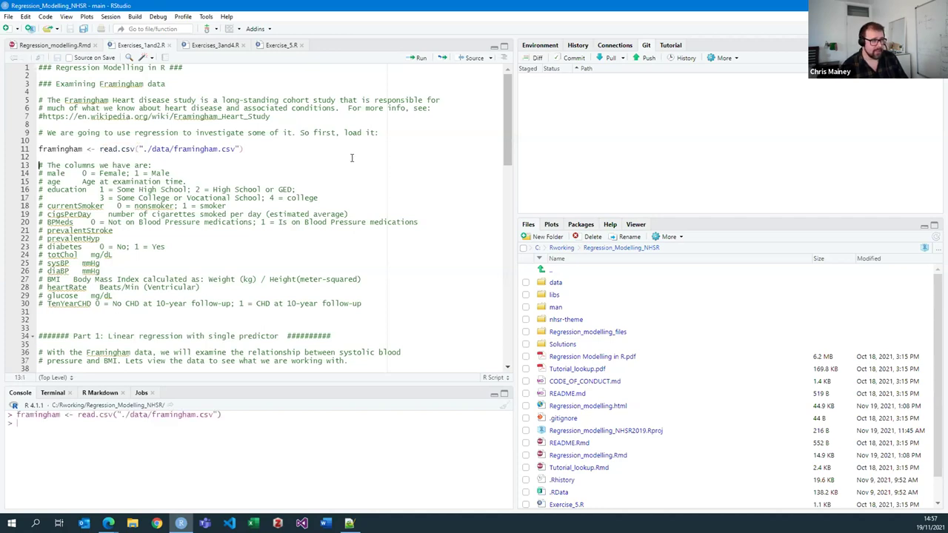
- Display the environment's objects and clear the whole workspace, including hidden objects
click(542, 47)
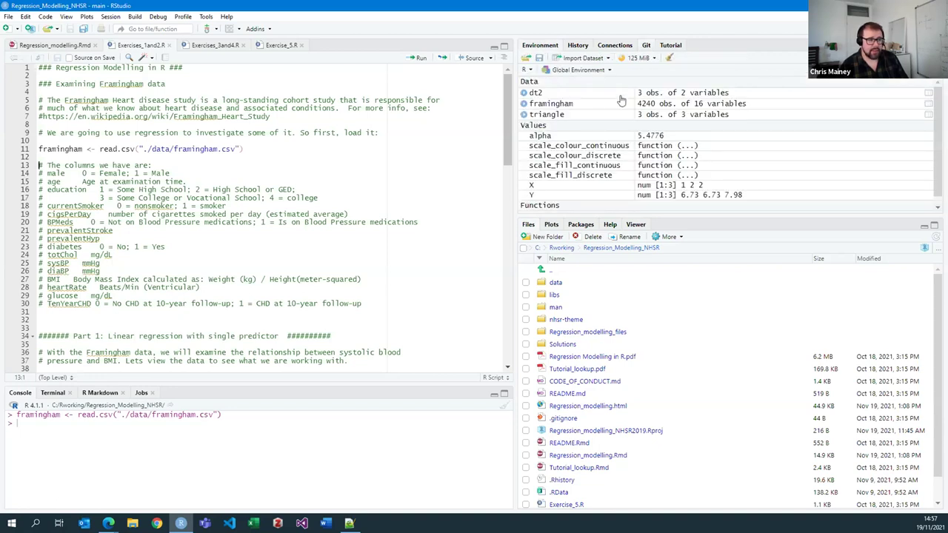
scroll(696, 200, down, 1)
scroll(696, 191, up, 1)
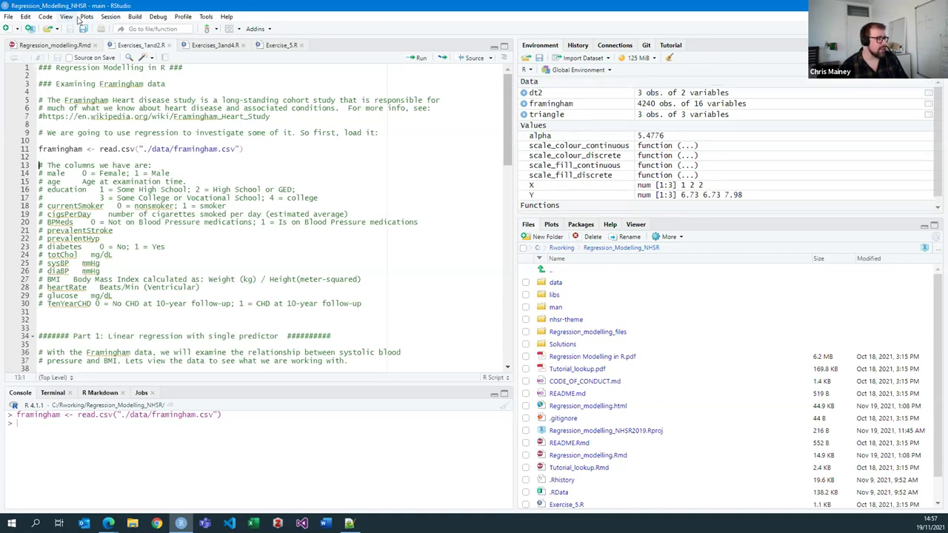
click(117, 19)
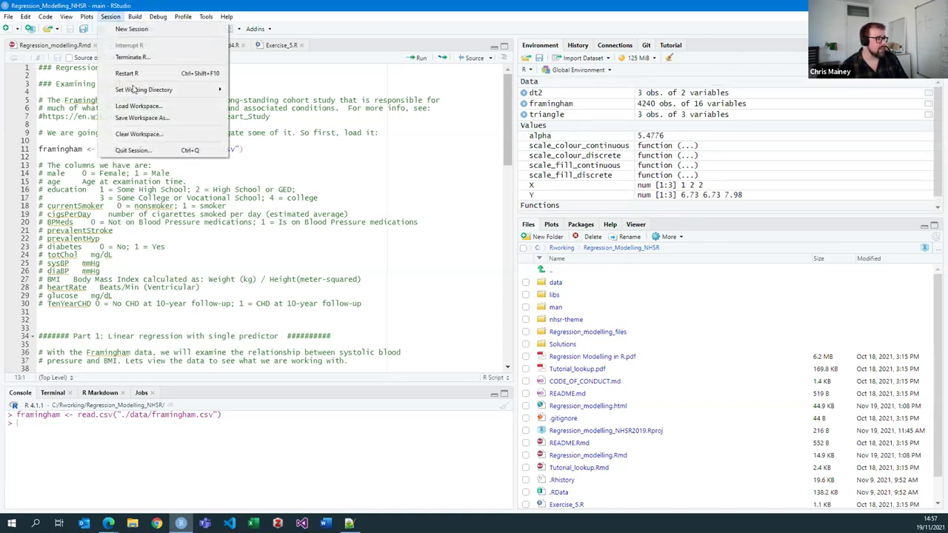
click(138, 134)
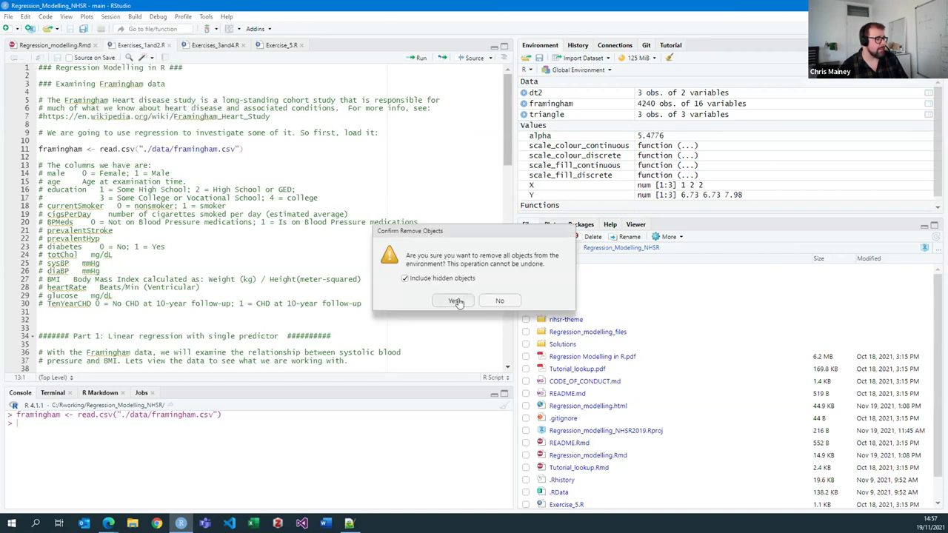
click(456, 301)
- Load ./data/framingham.csv into framingham again by rerunning line 11 of the exercise script
click(269, 148)
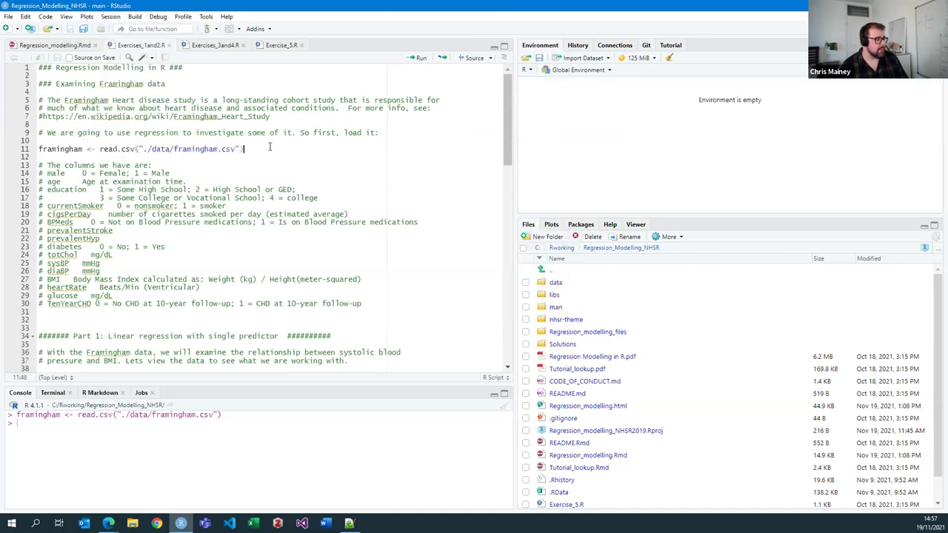
key(ctrl+Return)
click(94, 100)
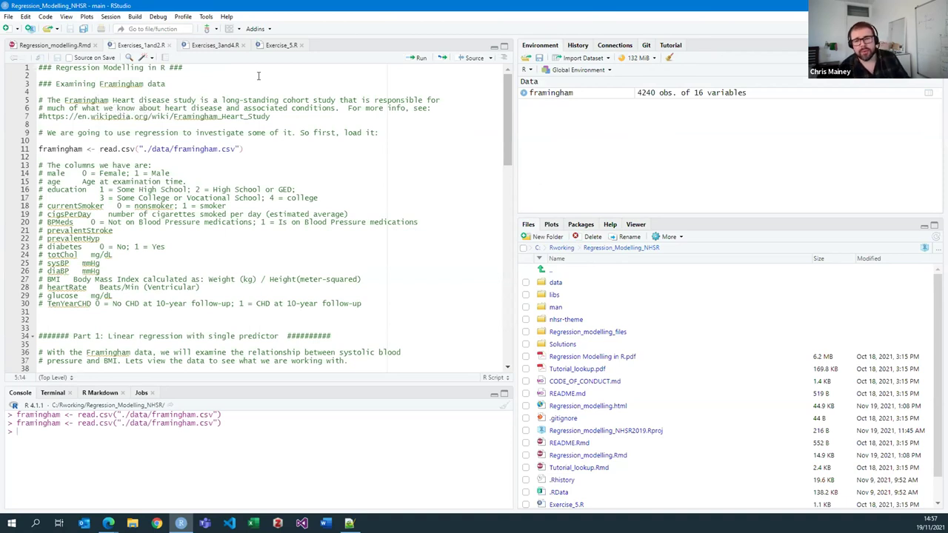
- Examine the Framingham column descriptions in the script comments, especially the four coded education levels
click(41, 164)
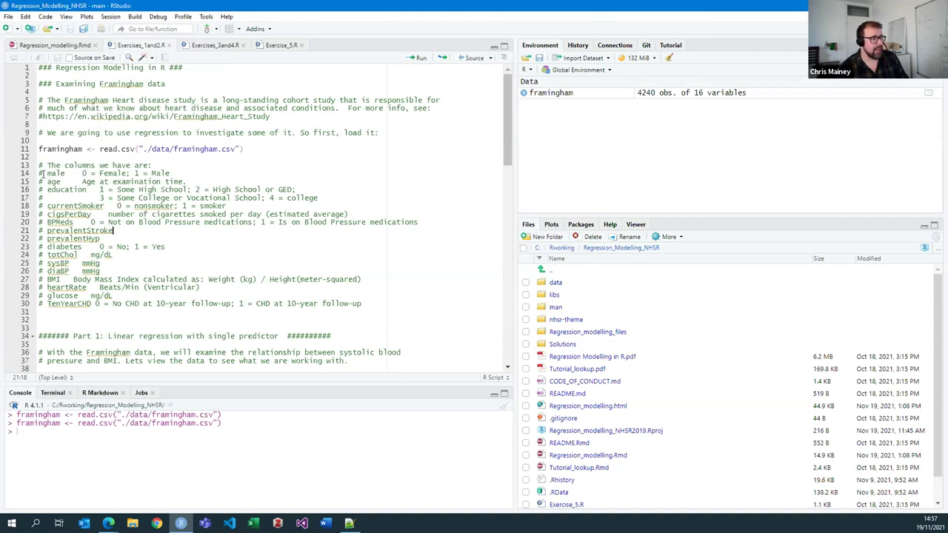
drag(42, 172, 340, 304)
click(340, 304)
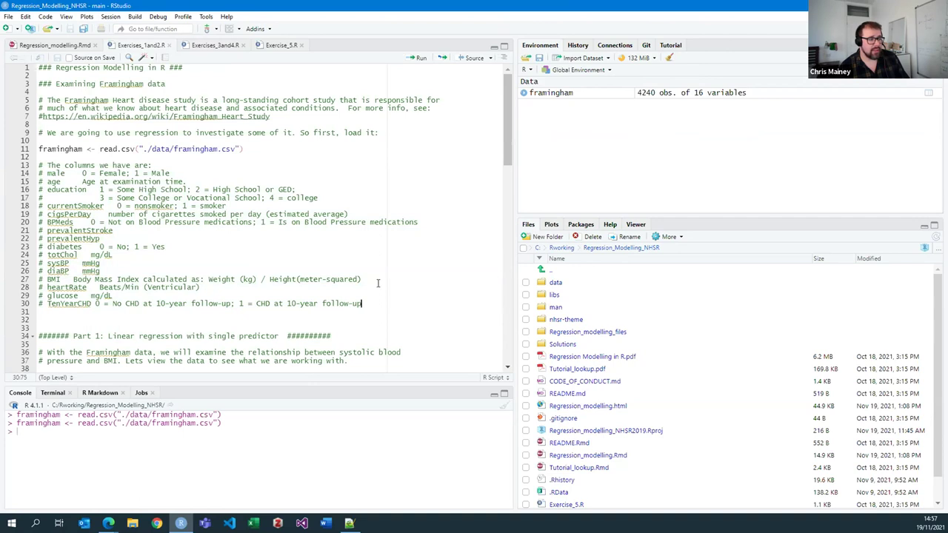
click(39, 189)
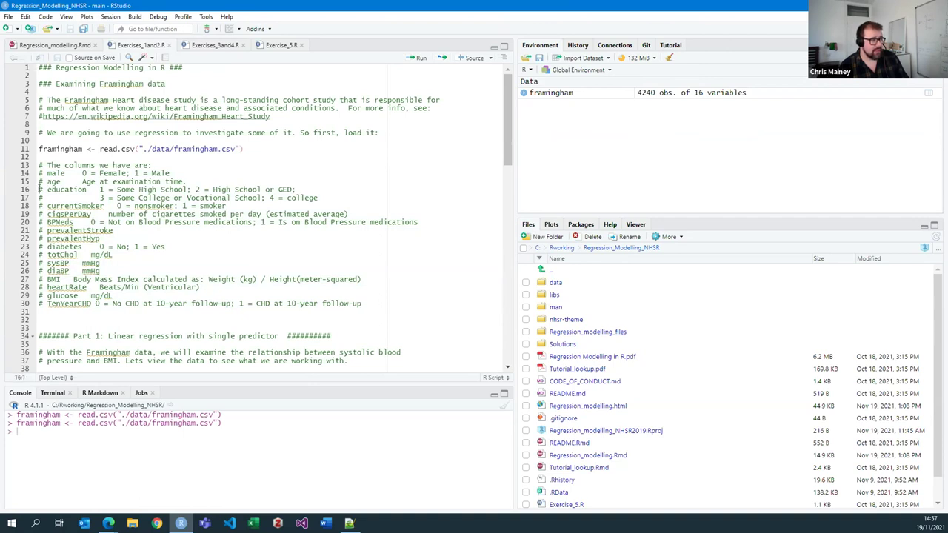
click(99, 189)
click(273, 197)
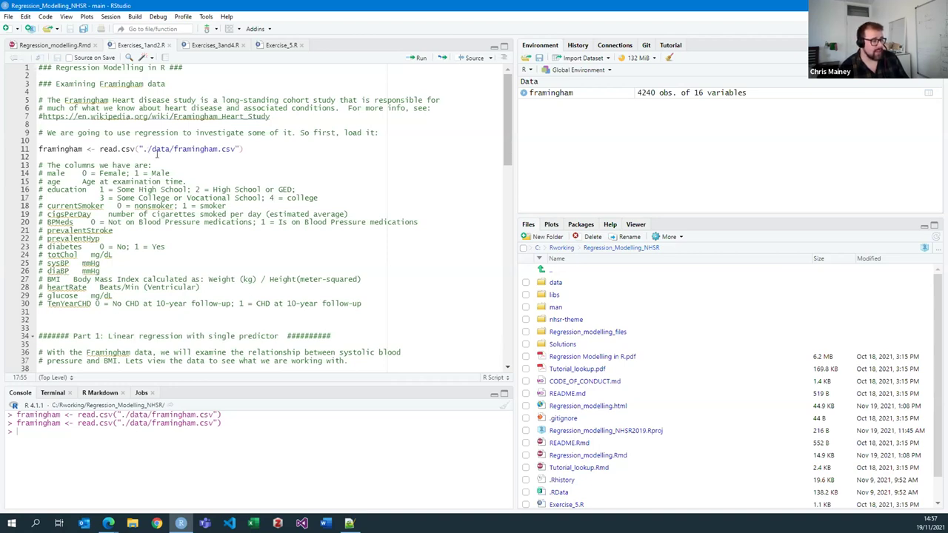
click(186, 189)
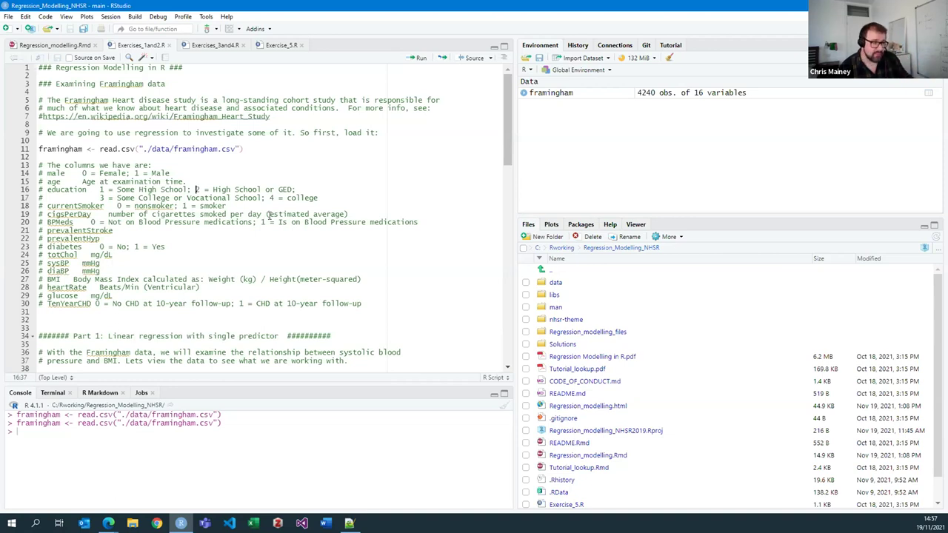
click(100, 198)
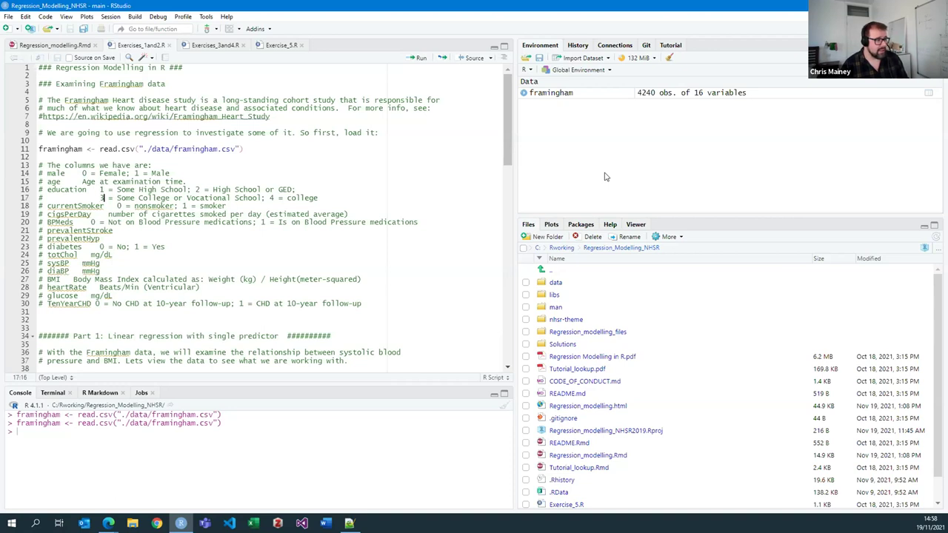
- Examine the coding of the male column and the descriptions of the cigsPerDay and currentSmoker columns
drag(47, 174, 69, 173)
click(91, 174)
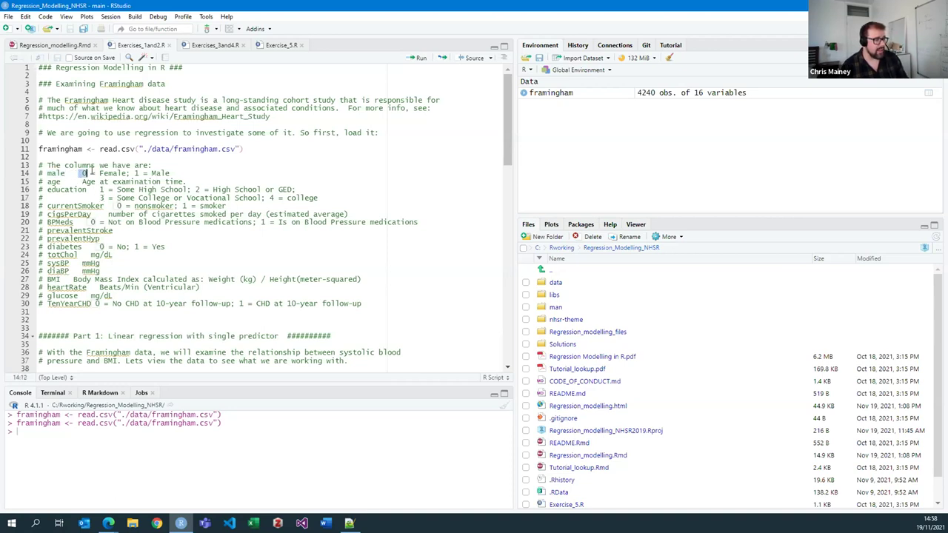
click(134, 173)
click(151, 173)
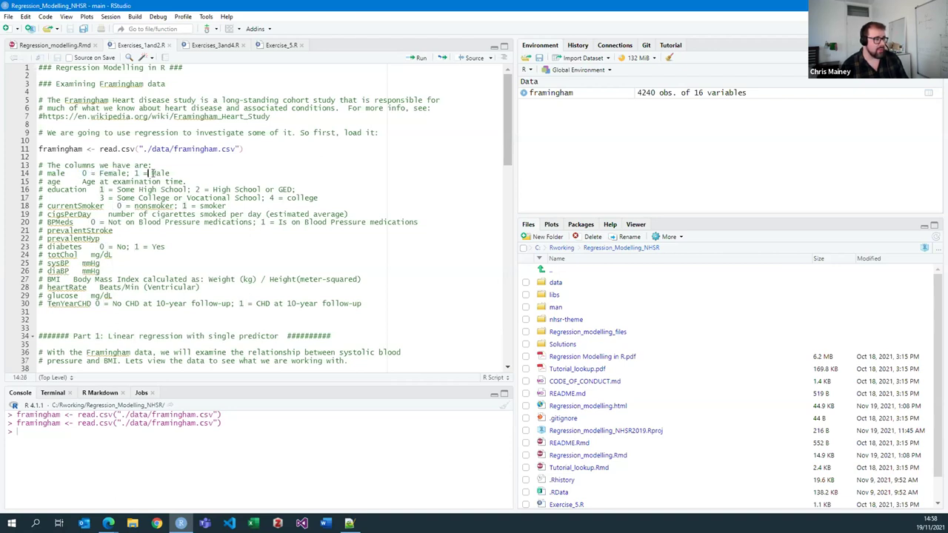
click(65, 221)
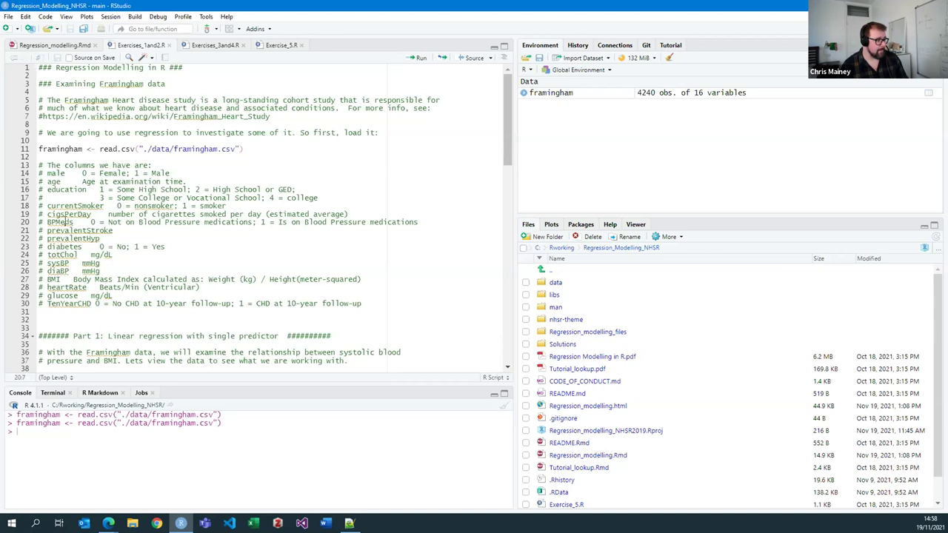
drag(48, 214, 93, 214)
click(94, 214)
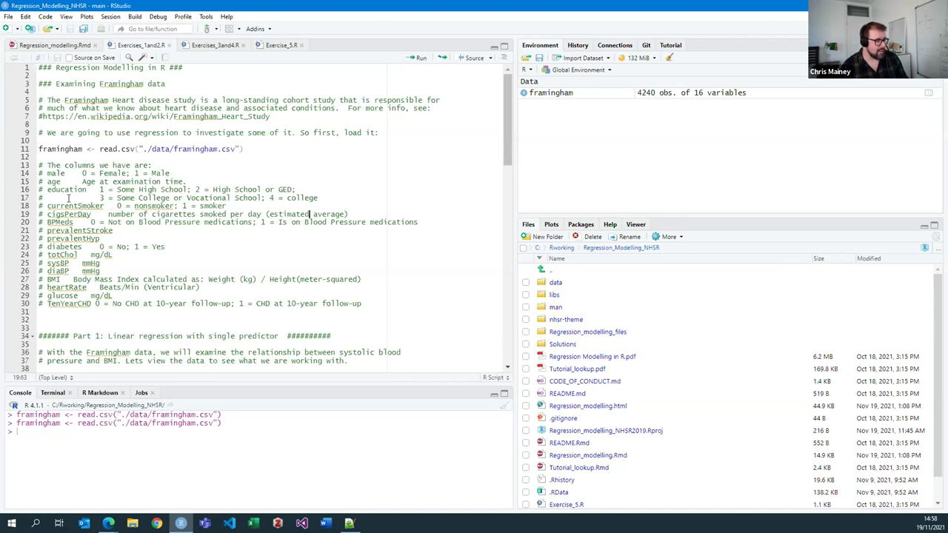
drag(44, 206, 127, 207)
click(181, 206)
- Examine the comments on prevalent stroke and hypertension, blood pressure medication, diabetes, total cholesterol, and systolic and diastolic blood pressure
click(117, 239)
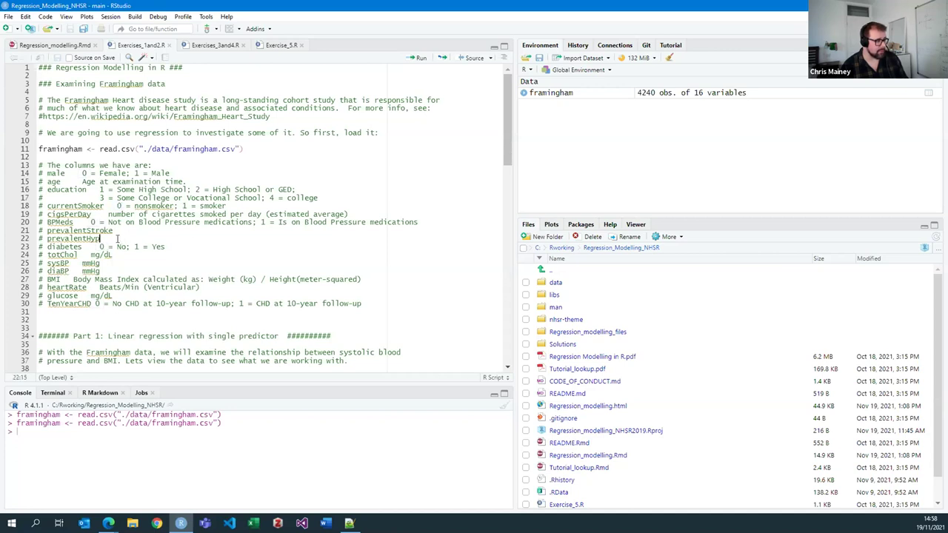
click(110, 230)
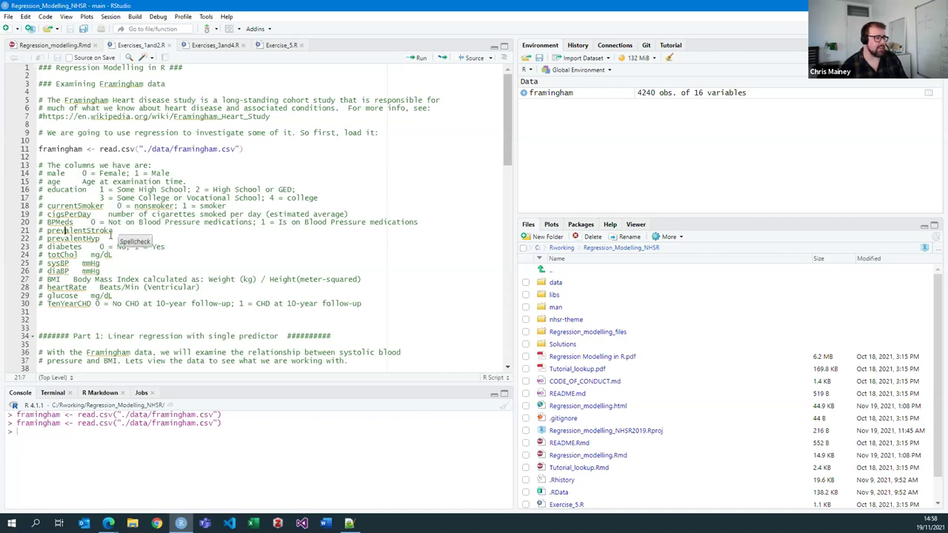
click(114, 236)
click(65, 222)
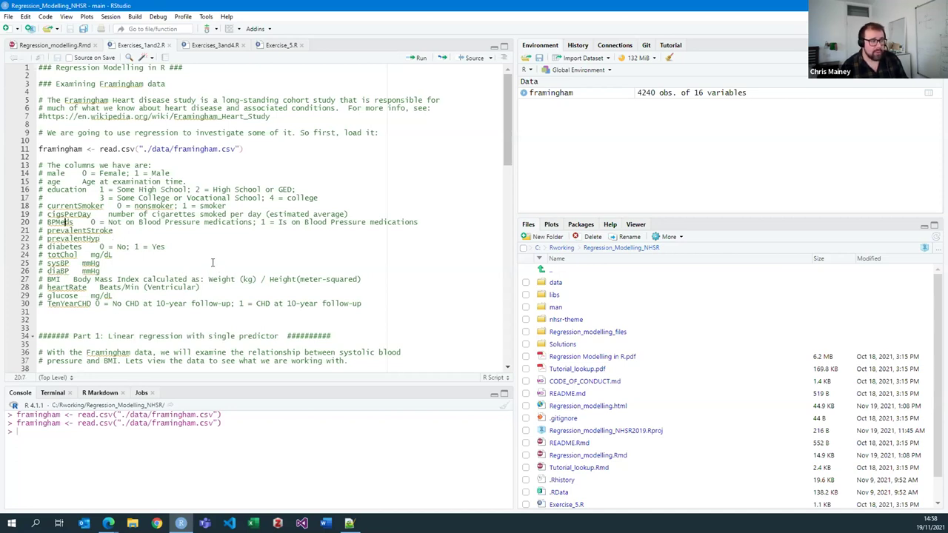
click(69, 246)
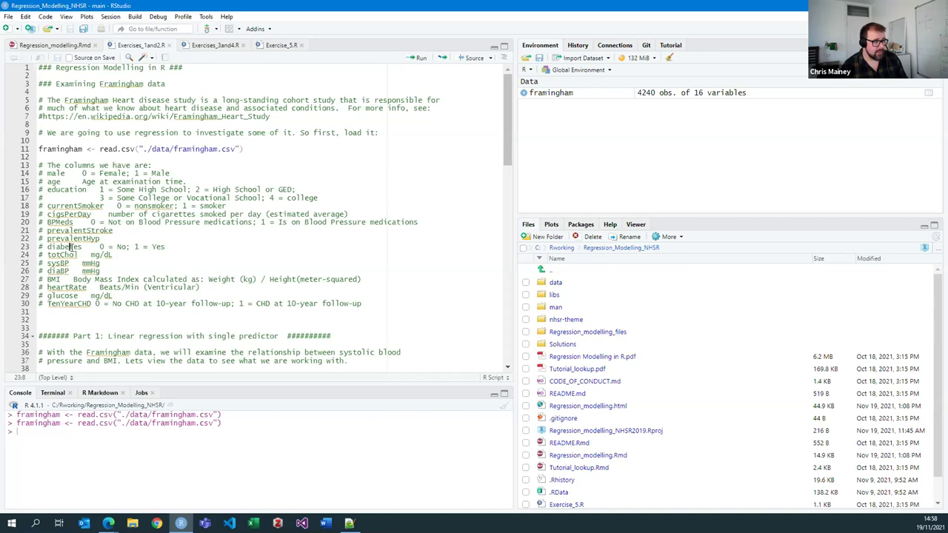
click(86, 255)
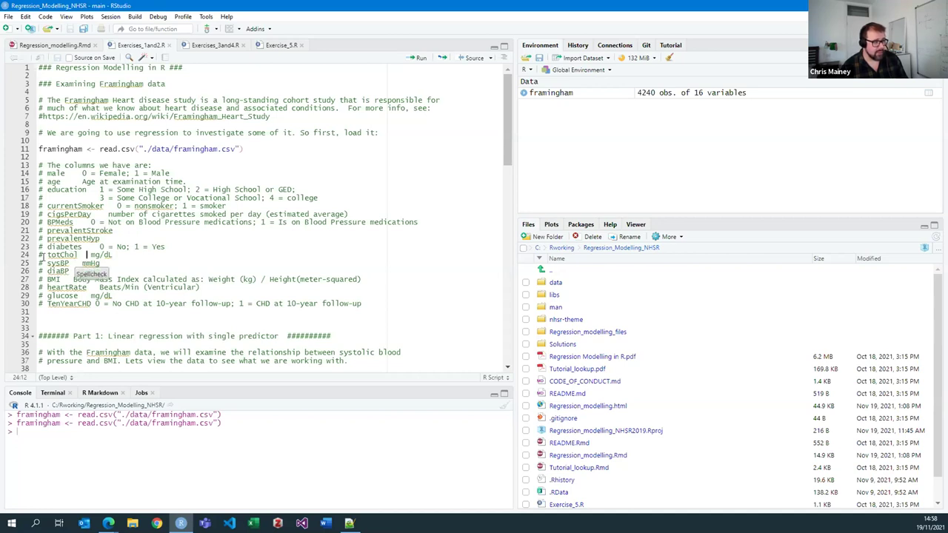
click(49, 264)
drag(48, 264, 72, 271)
click(71, 271)
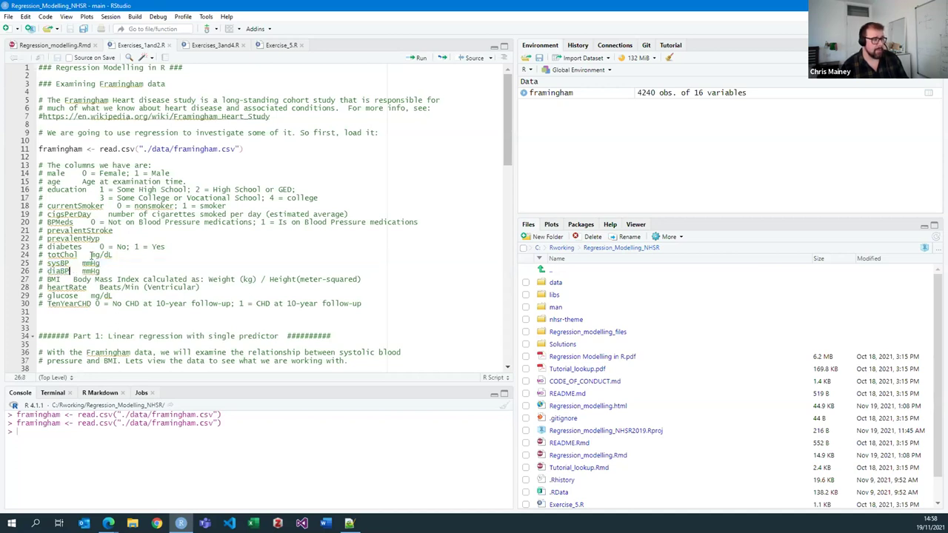
- Run summary(framingham) on line 39 and enlarge the console to show the full output
scroll(90, 255, down, 1)
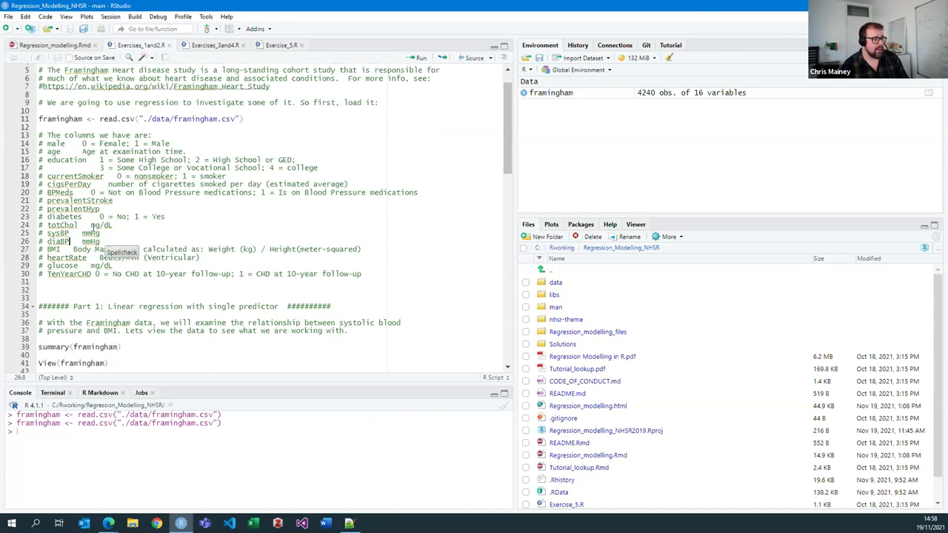
scroll(92, 229, down, 2)
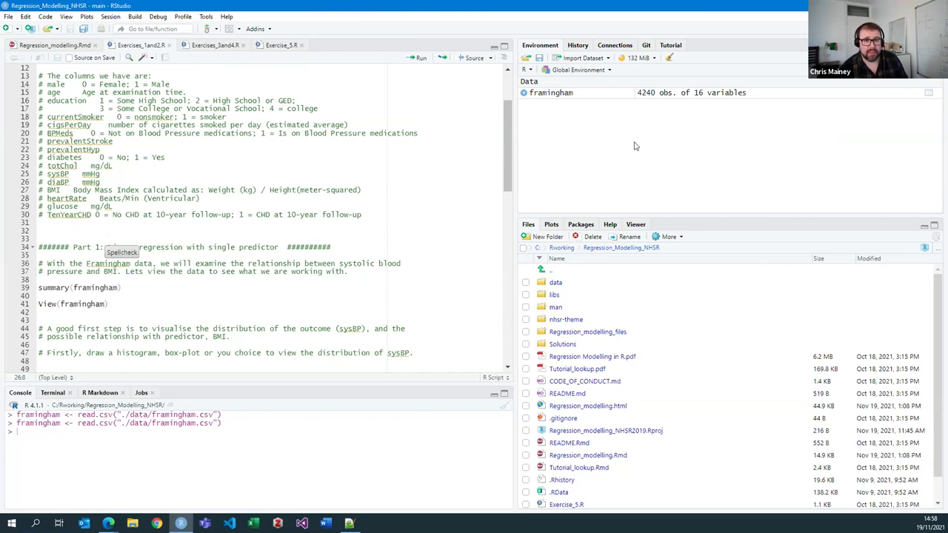
click(130, 286)
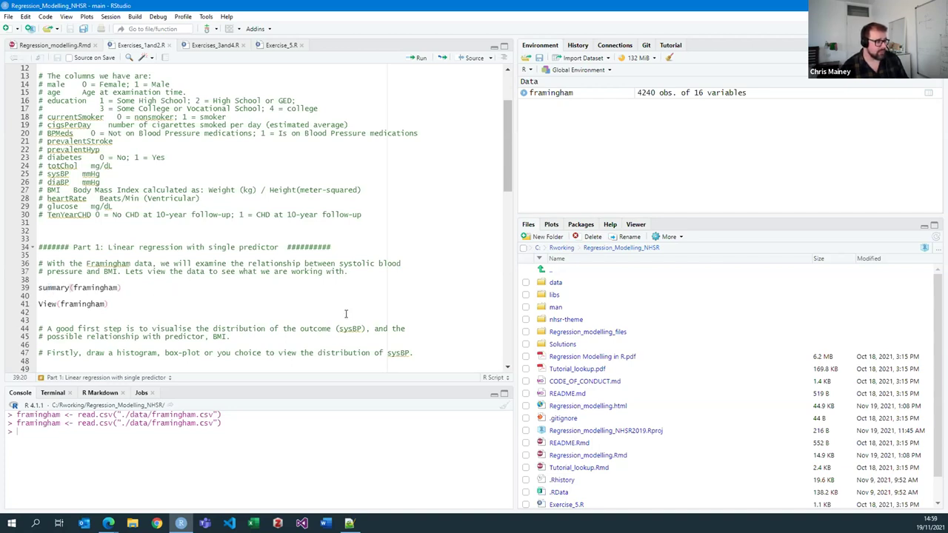
key(ctrl+Return)
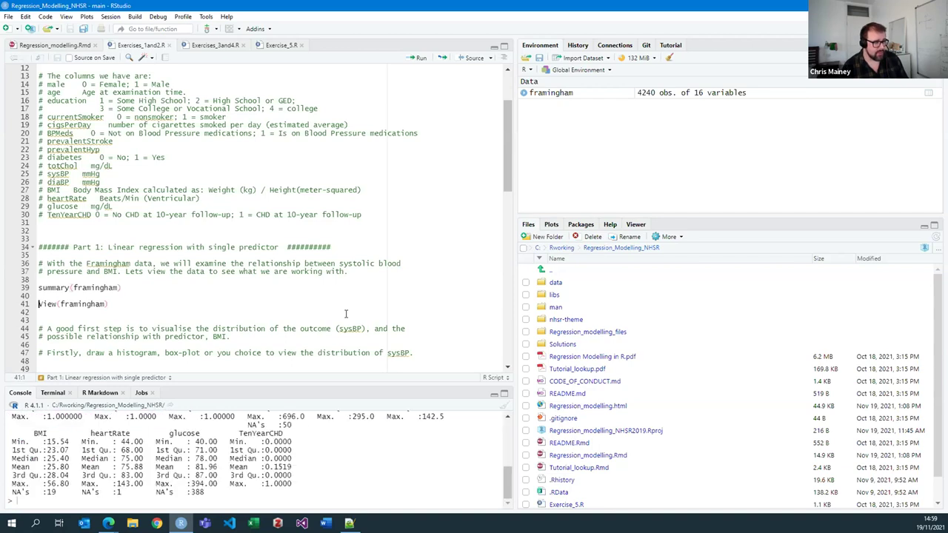
drag(314, 384, 288, 247)
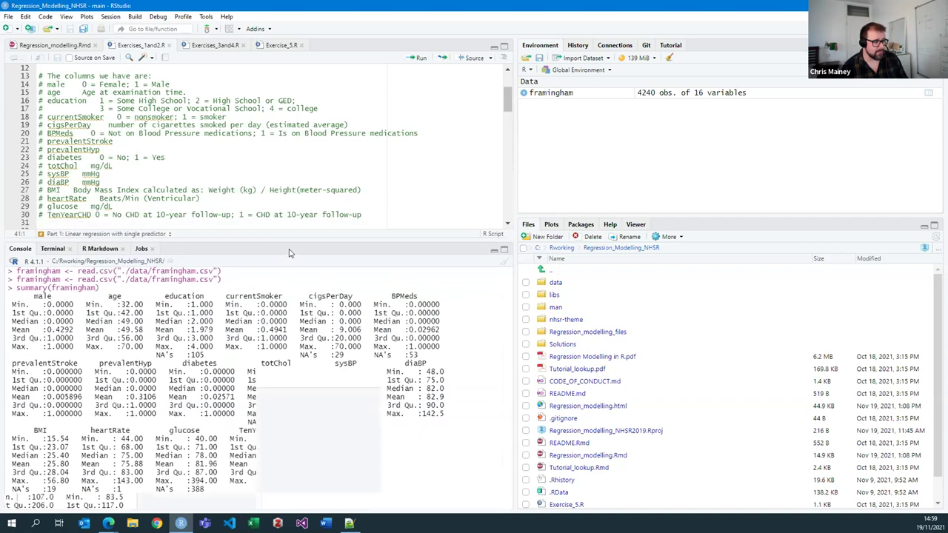
- Examine the male column and the minimum and first quartile of age in the framingham summary
mouse_move(13, 309)
mouse_down()
mouse_move(45, 331)
mouse_move(6, 343)
mouse_move(3, 311)
mouse_move(19, 300)
mouse_move(11, 300)
mouse_up()
click(59, 346)
click(115, 299)
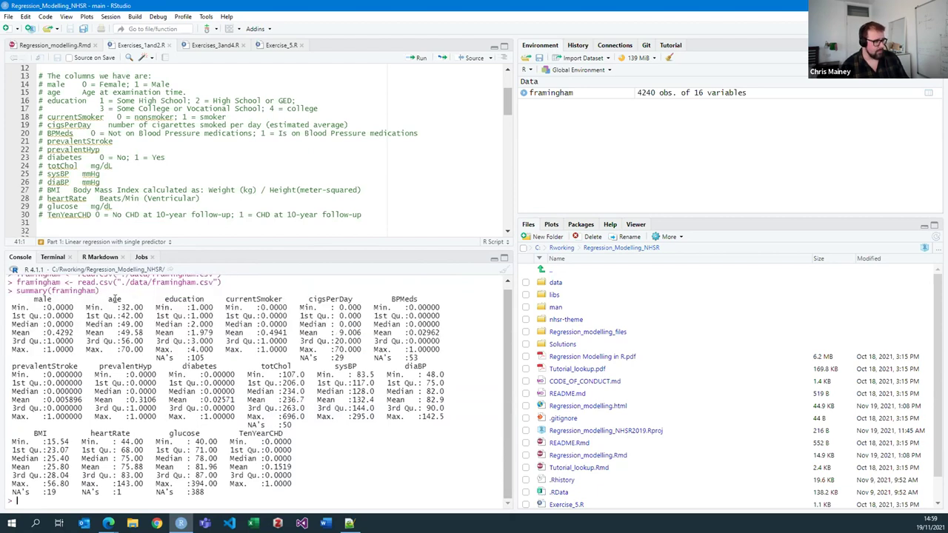
drag(89, 305, 142, 307)
click(136, 333)
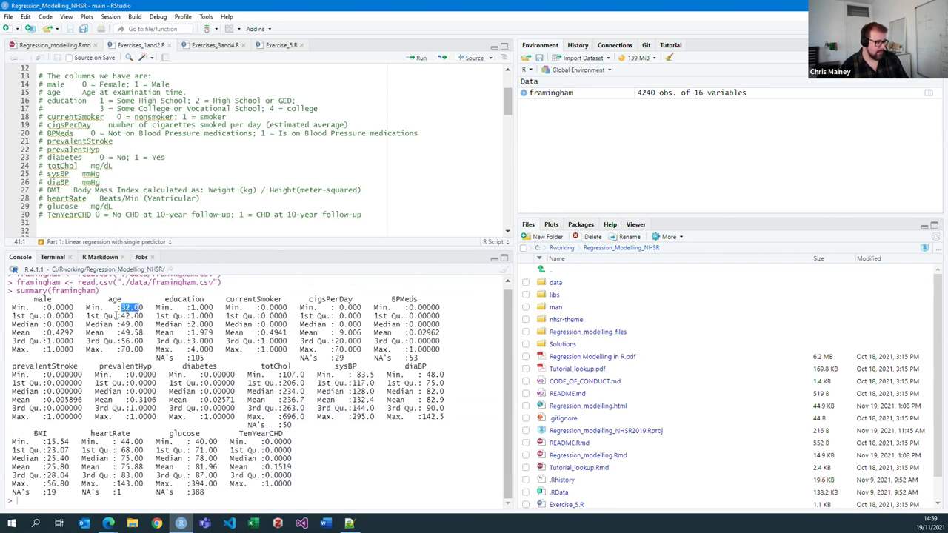
click(119, 315)
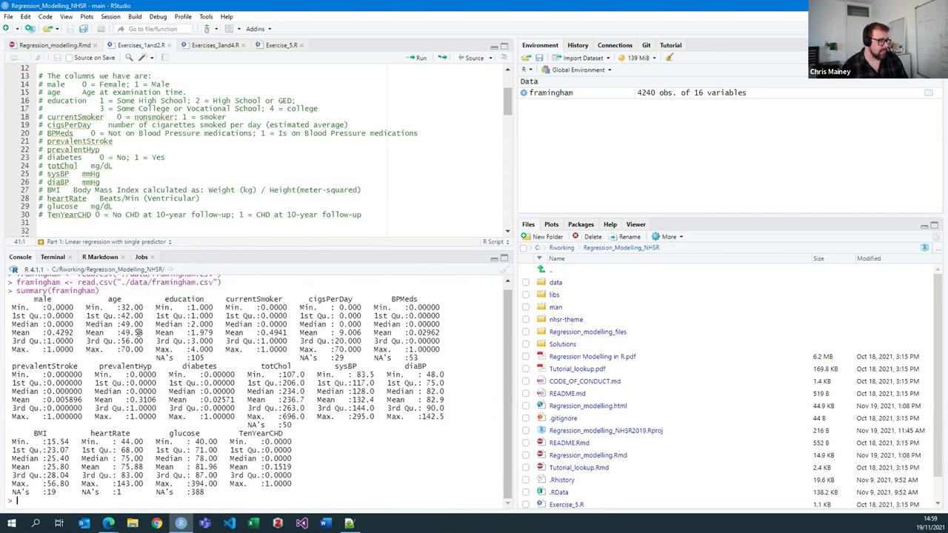
- Examine the mean, median, third quartile and overall range of age in the framingham summary
double_click(135, 336)
click(120, 328)
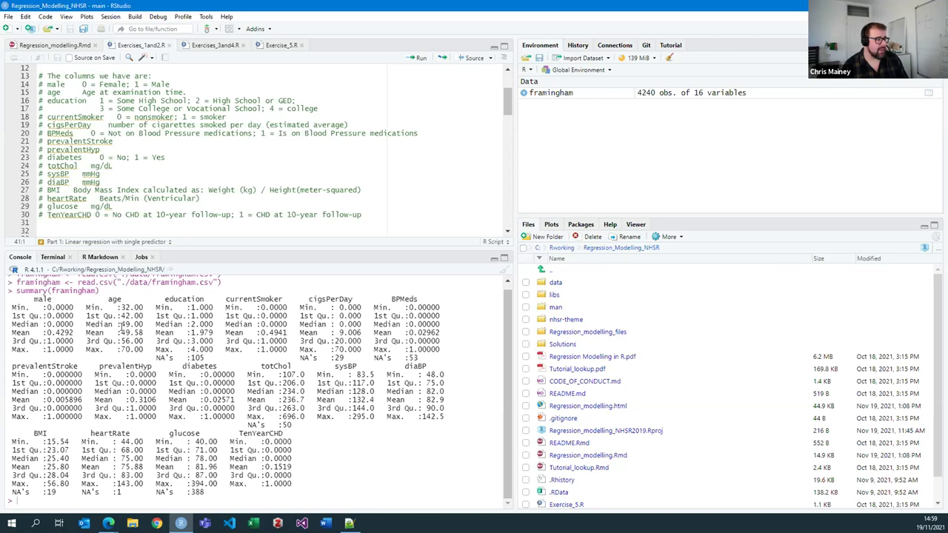
double_click(135, 324)
click(143, 337)
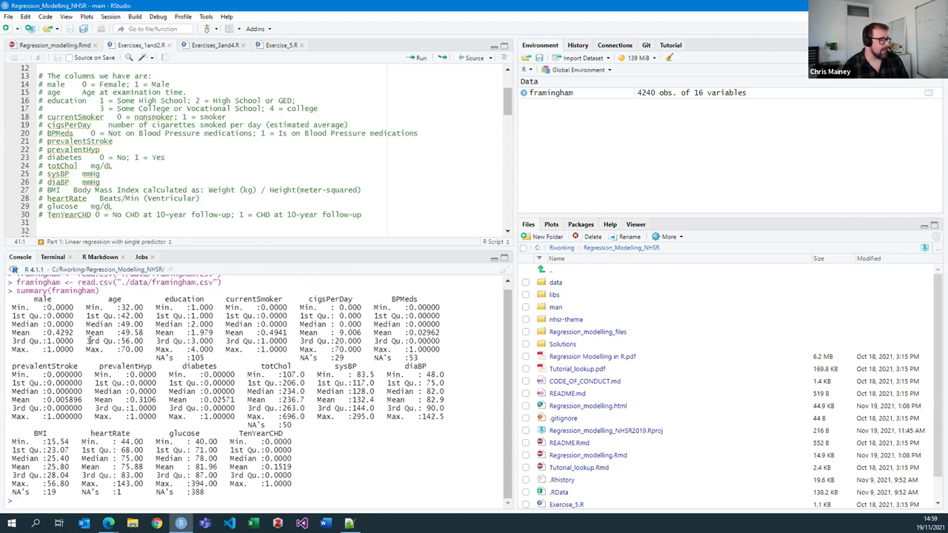
drag(87, 340, 145, 341)
click(146, 342)
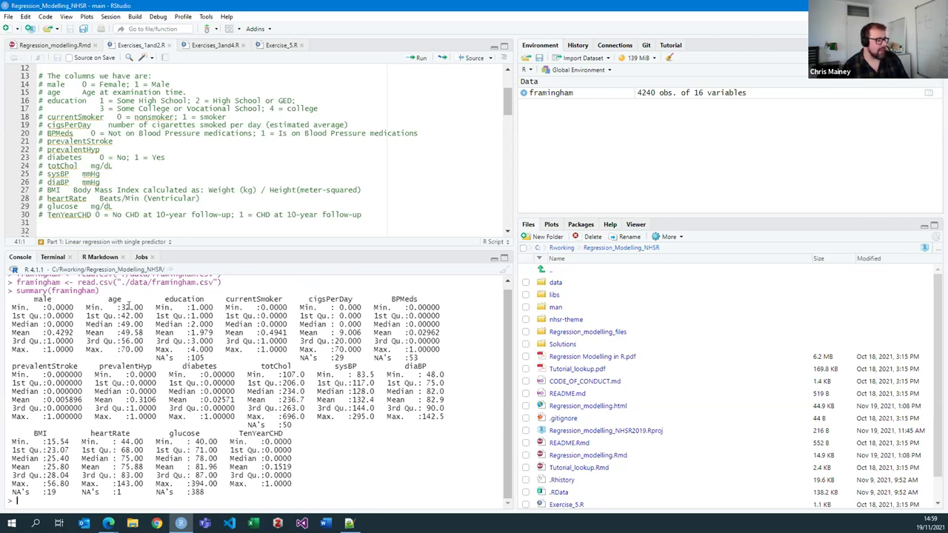
drag(121, 306, 131, 305)
drag(130, 341, 127, 349)
click(126, 320)
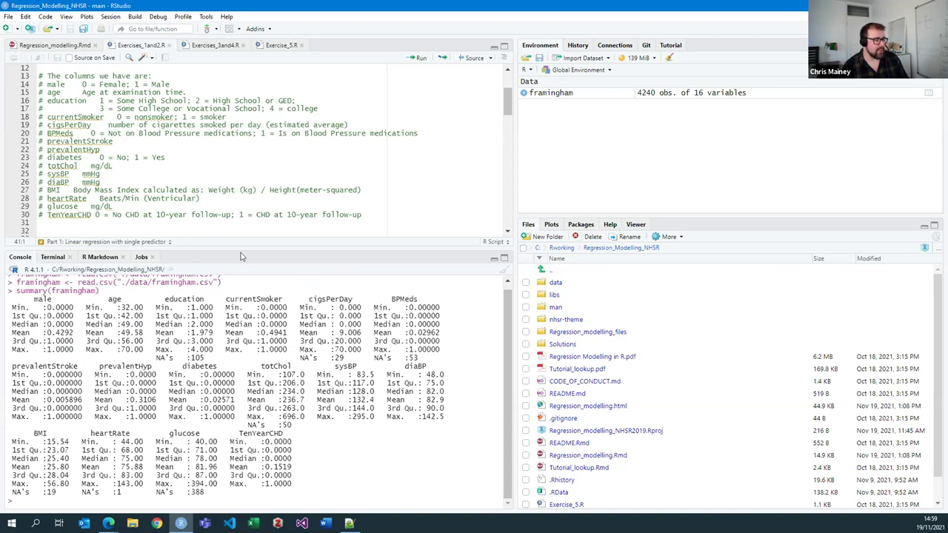
- Shrink the console and run View(framingham) on line 41 to open the data table
drag(251, 257, 250, 314)
scroll(244, 222, down, 3)
key(End)
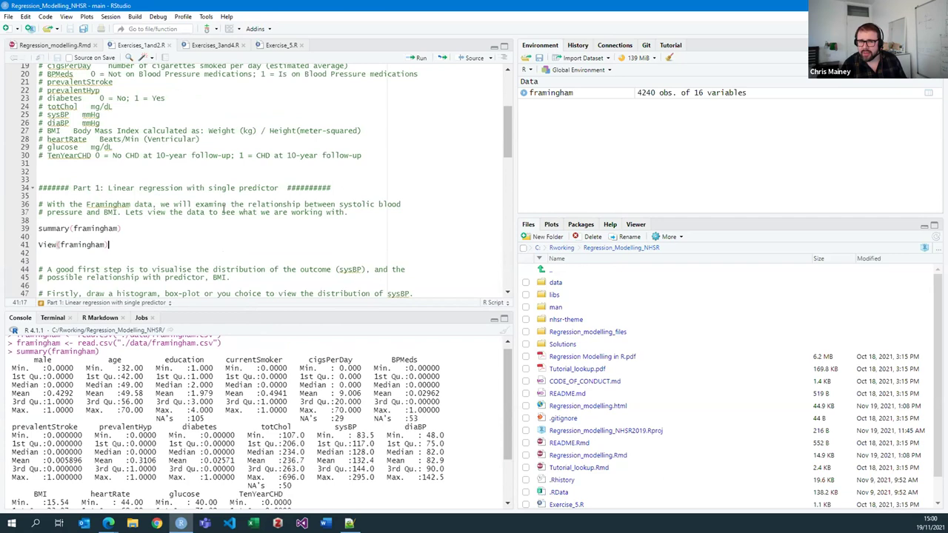
key(ctrl+Return)
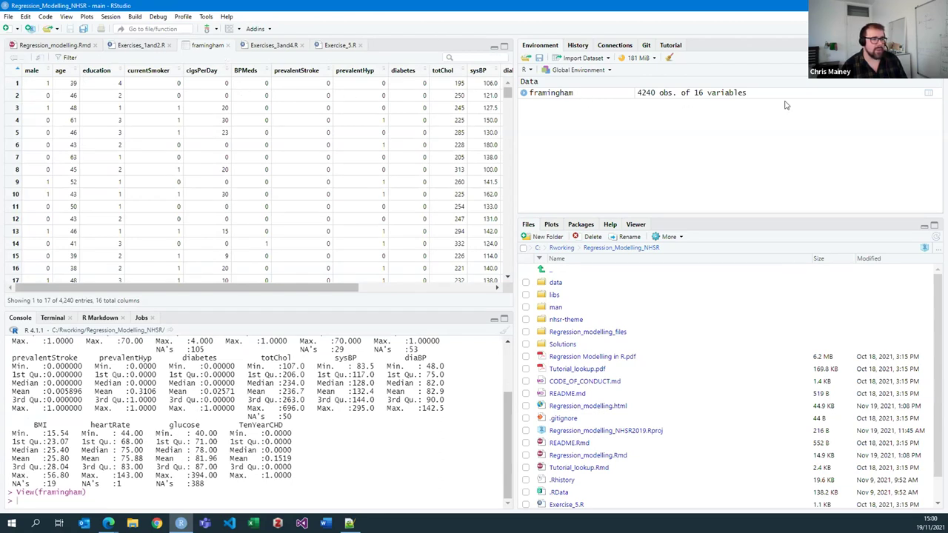
- Reopen the framingham data table from the environment's data list, view it, and close it
click(701, 96)
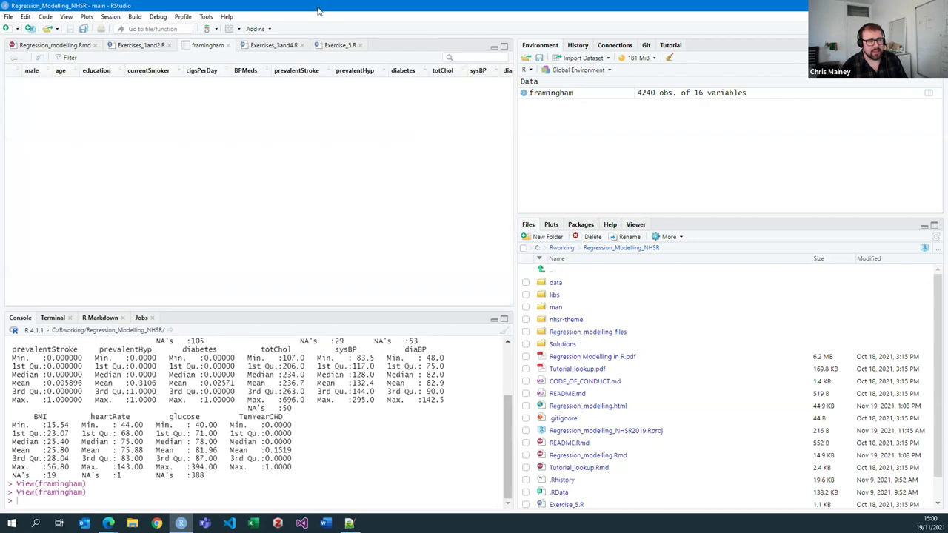
click(229, 45)
click(651, 96)
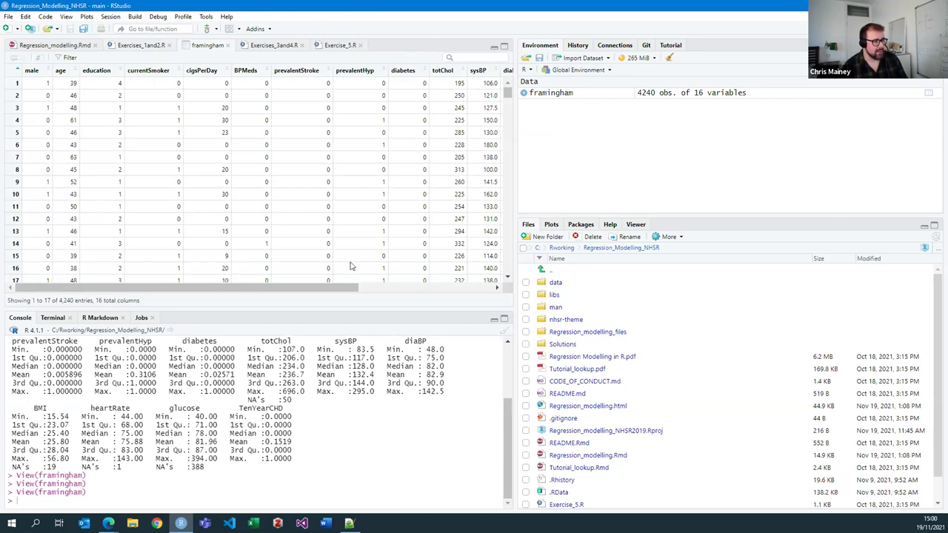
click(229, 45)
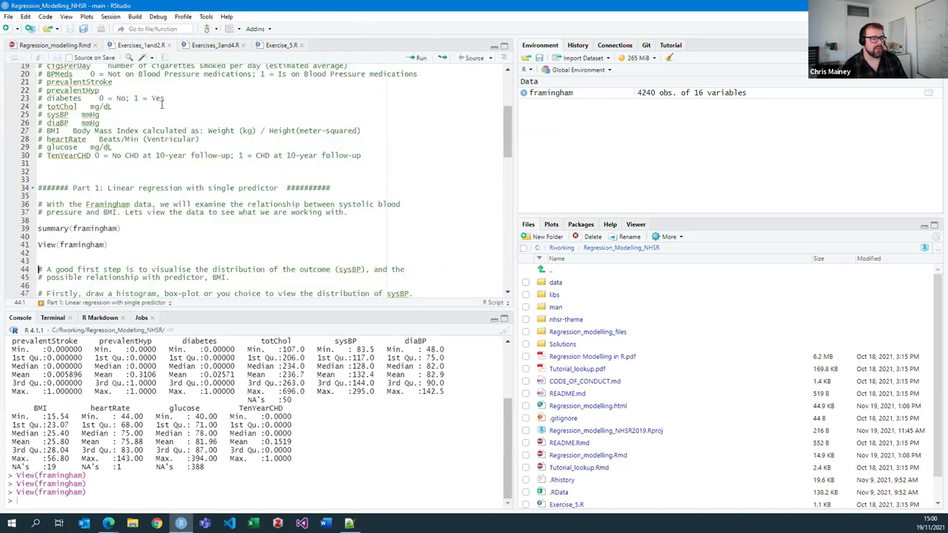
- Examine the script comments on visualising the sysBP outcome, its possible relationship with BMI, and the suggested histogram or box-plot
click(168, 245)
scroll(222, 255, down, 2)
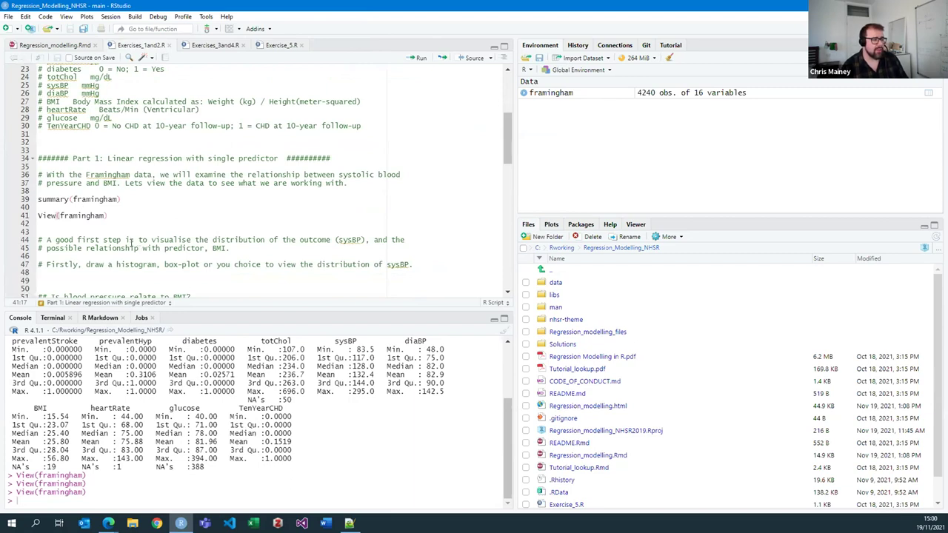
scroll(148, 216, down, 2)
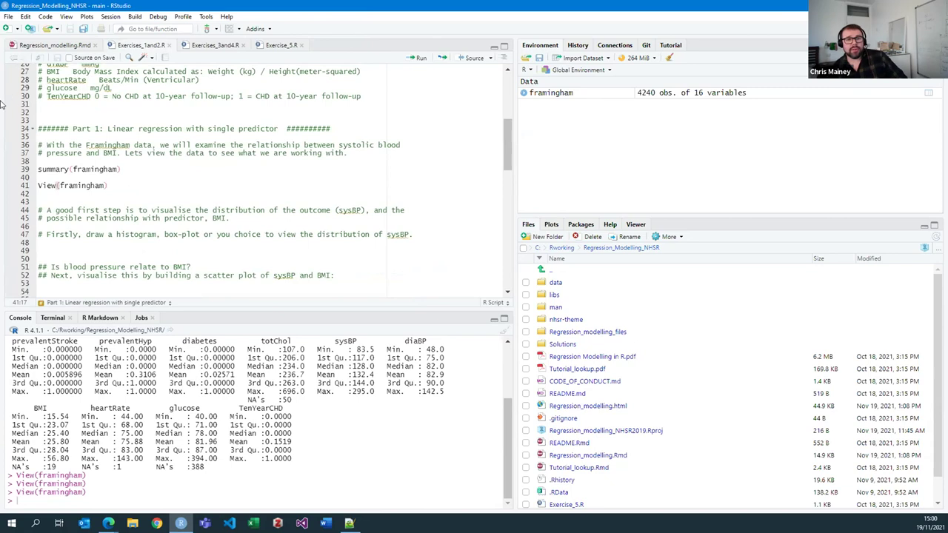
click(40, 202)
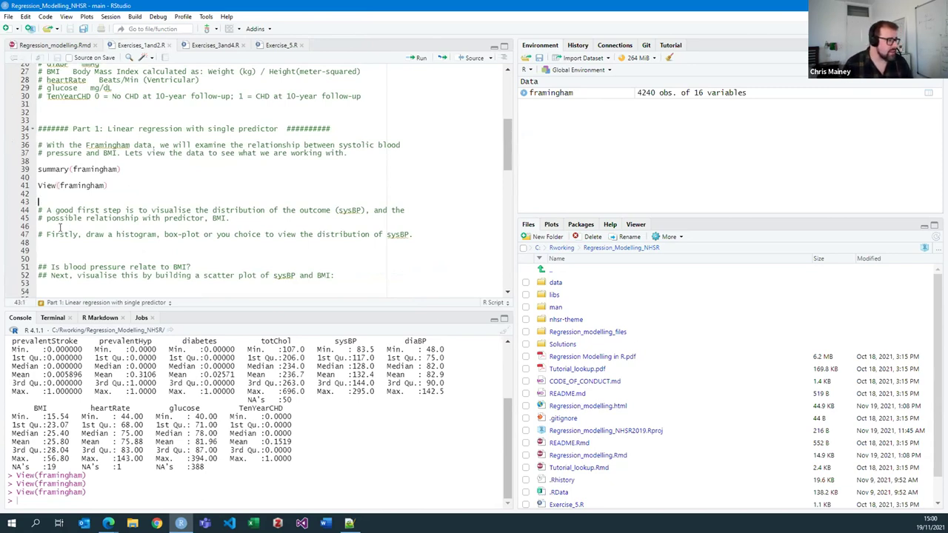
drag(38, 210, 45, 226)
click(212, 218)
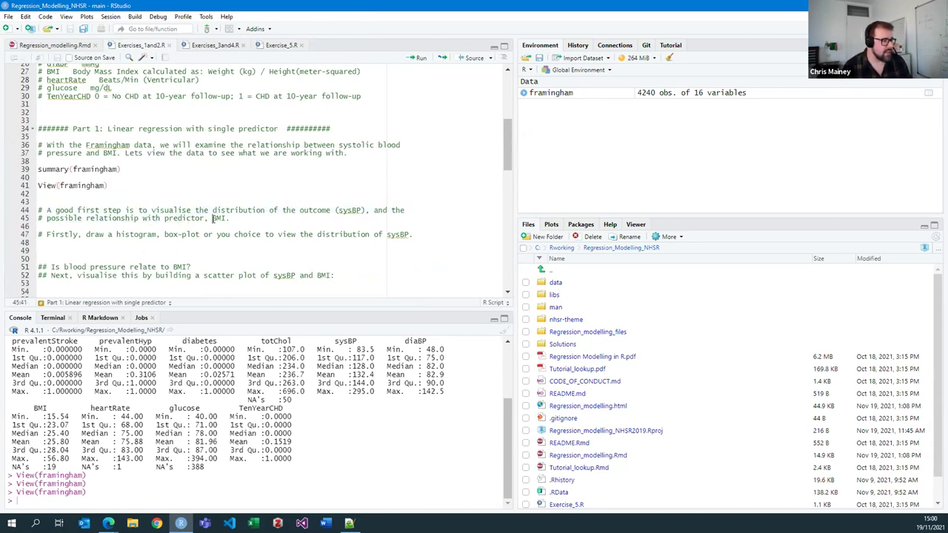
click(315, 204)
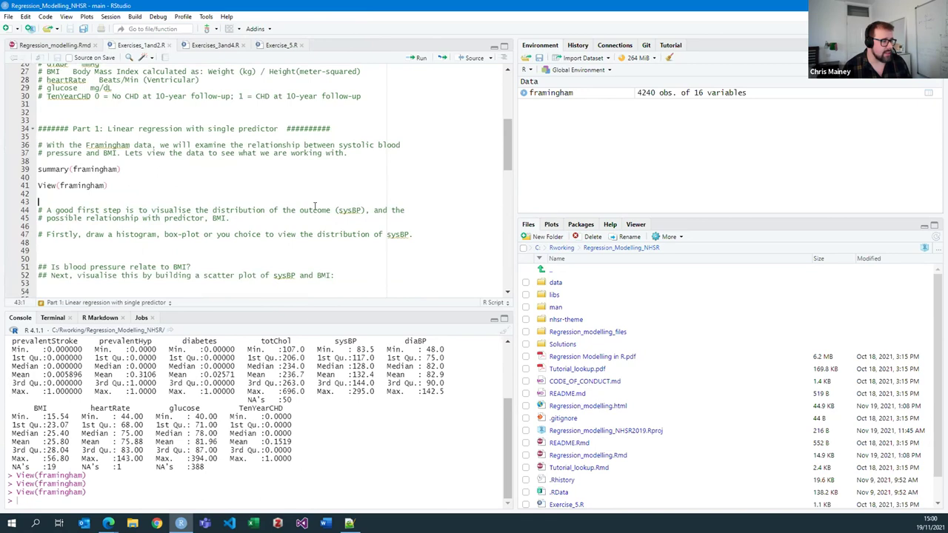
click(364, 210)
click(386, 210)
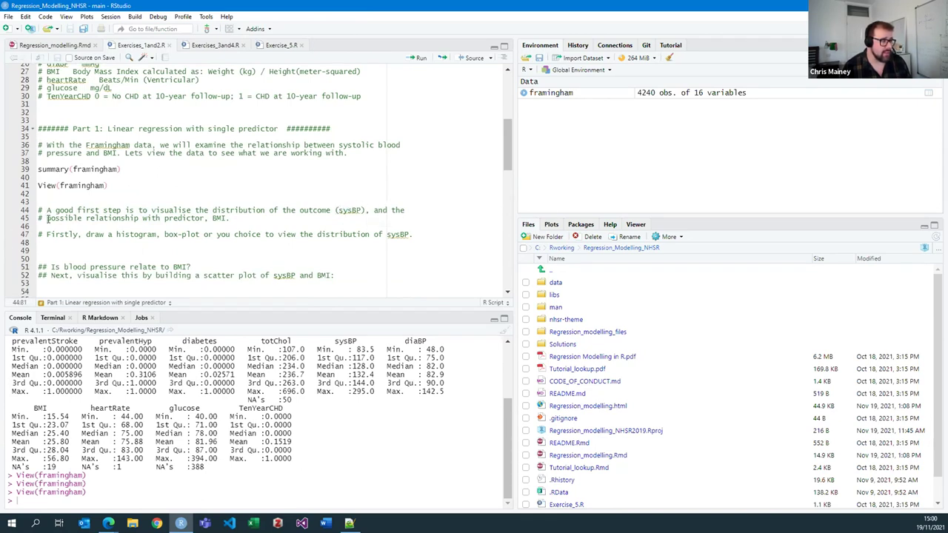
drag(47, 218, 231, 219)
click(239, 220)
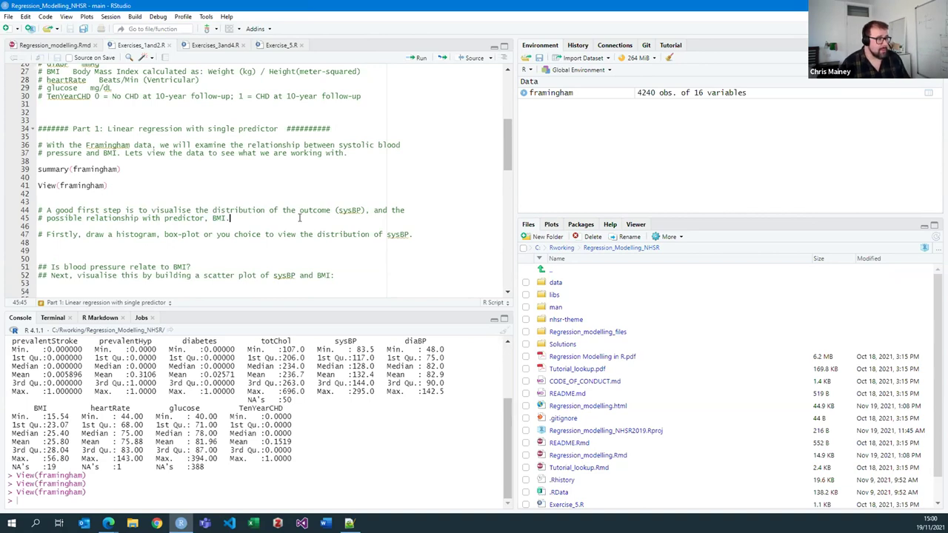
key(Down)
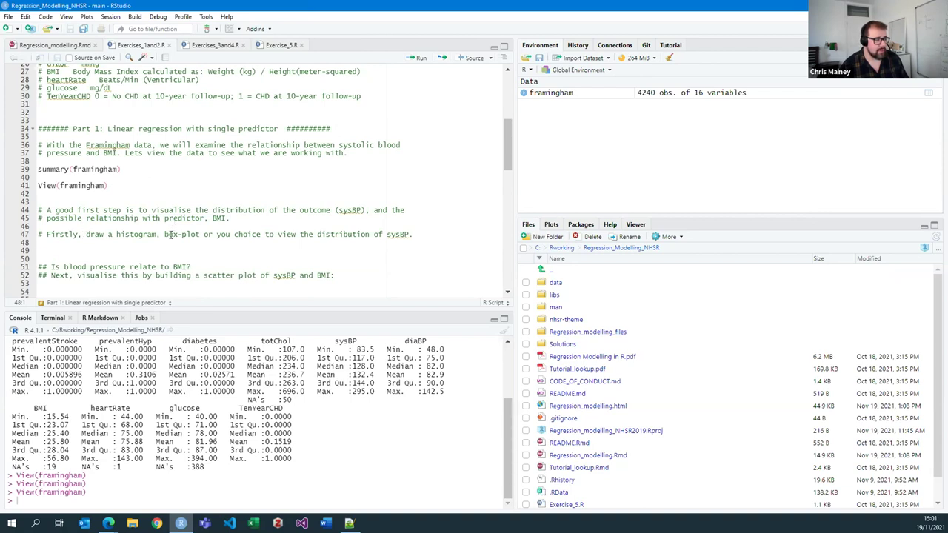
click(280, 234)
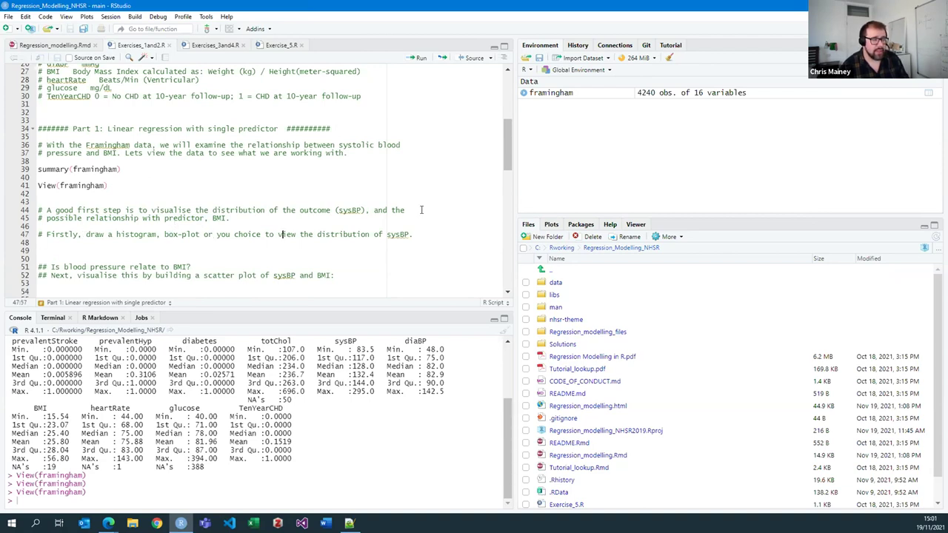
double_click(393, 234)
- Add the call hist(framingham) on line 49, below the comment asking for the sysBP distribution
click(433, 239)
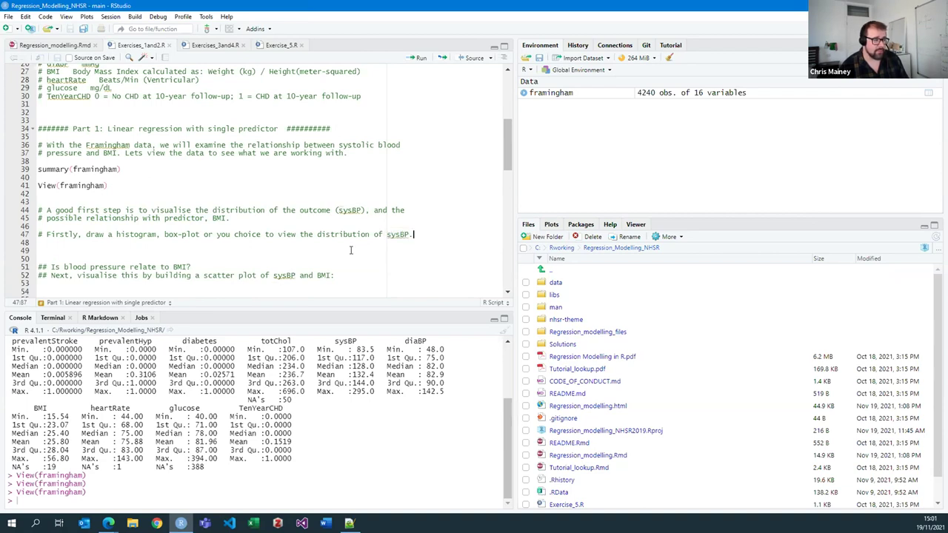
key(Return)
key(Return)
text(hist)
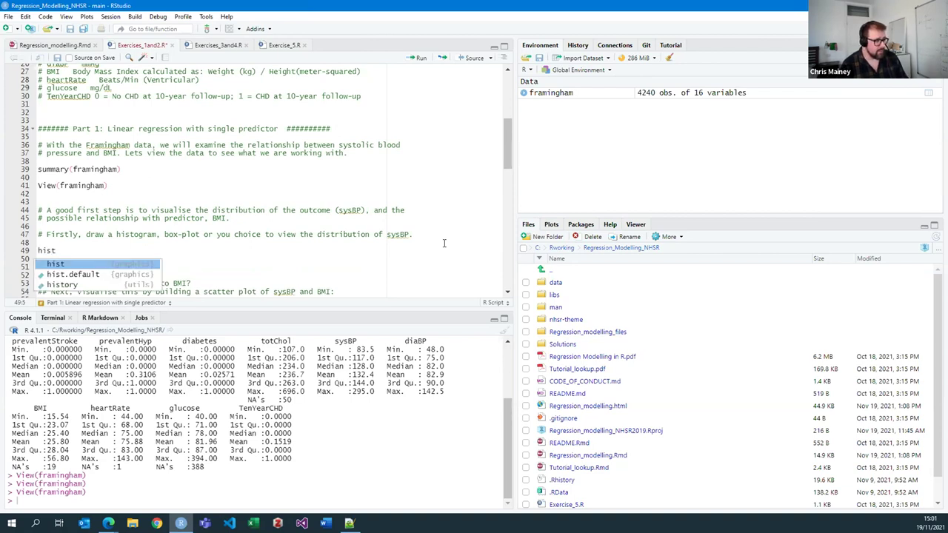
text(()
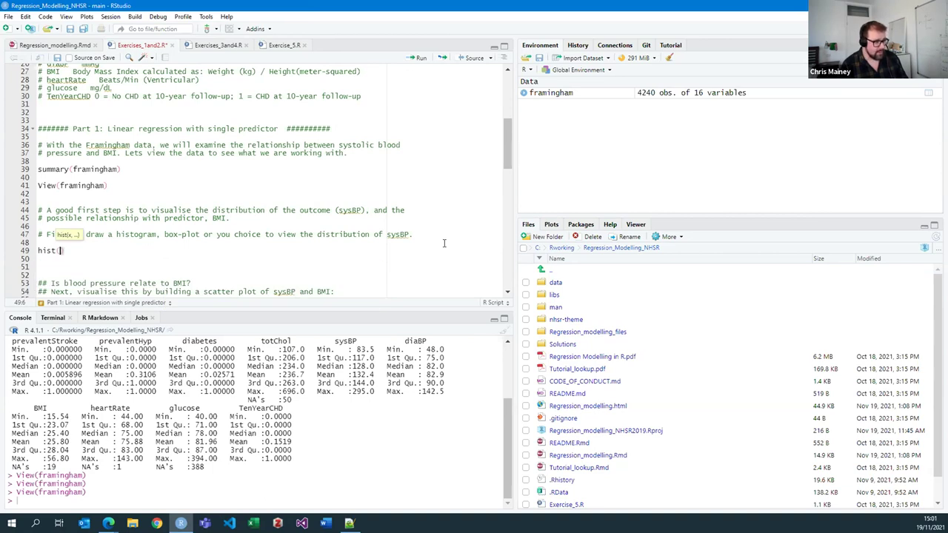
text(fram)
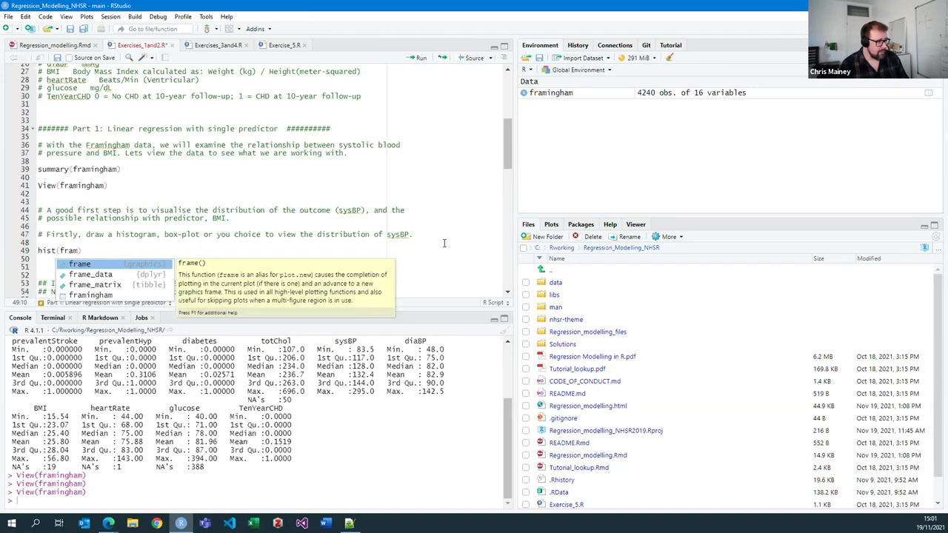
key(Down)
key(Down)
key(Down)
key(Return)
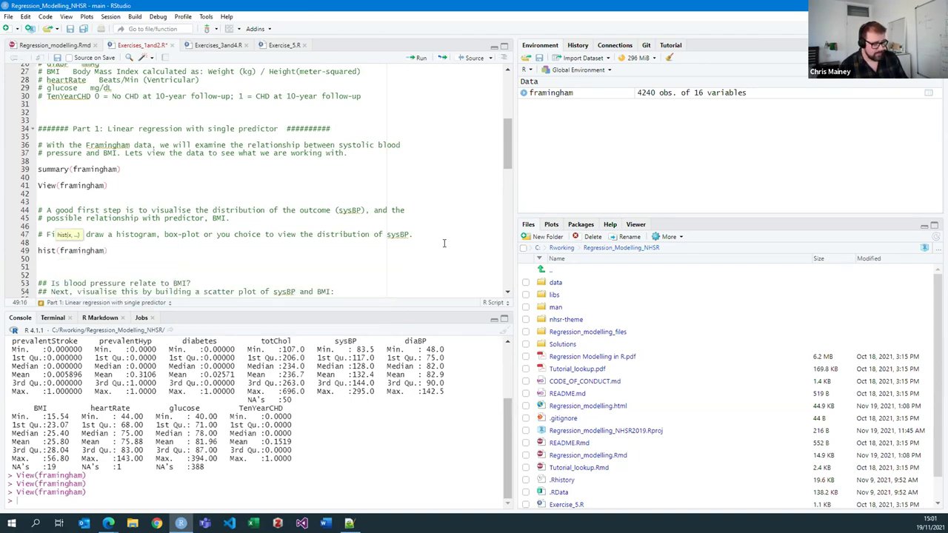
- Specify the sysBP column in the histogram call so that it reads hist(framingham$sysBP)
text($)
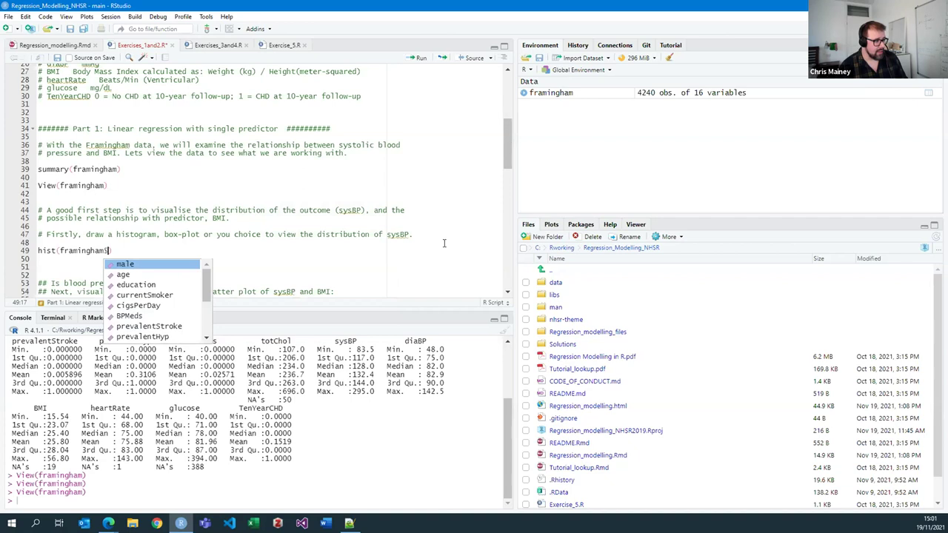
key(Down)
key(Down)
key(Down)
key(Down)
key(Down)
key(Down)
key(Down)
key(Down)
key(Down)
key(Down)
key(Down)
key(Down)
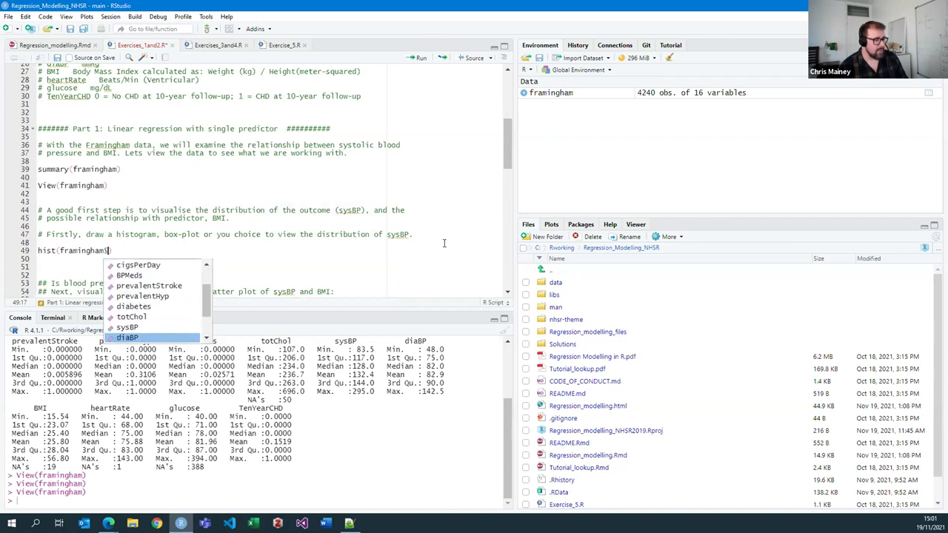
key(Up)
key(Up)
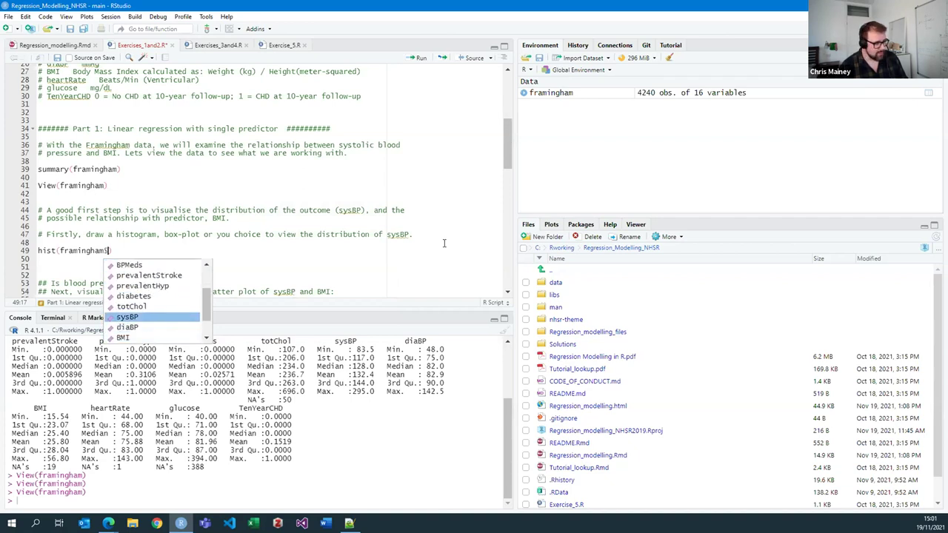
key(Return)
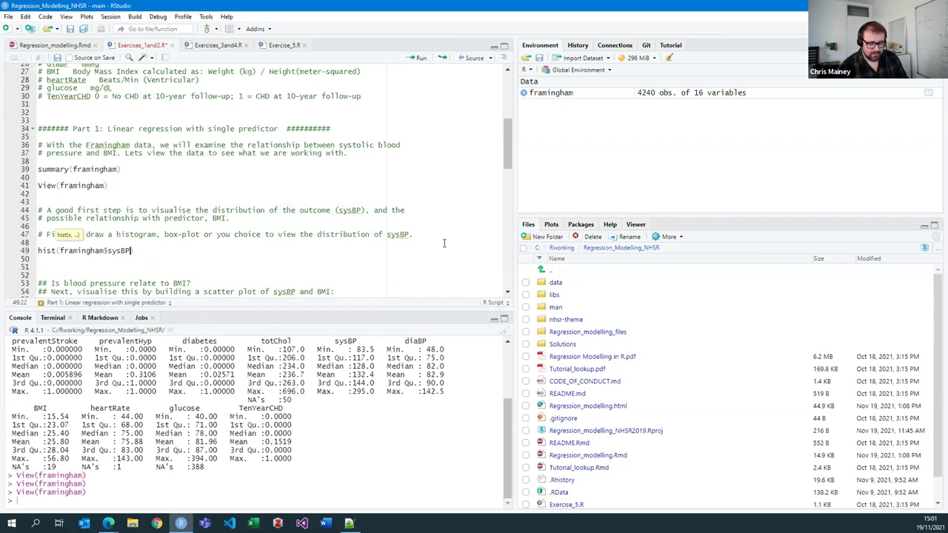
- Complete the hist(framingham$sysBP) call and run it to draw the systolic blood pressure histogram
text())
key(ctrl+Return)
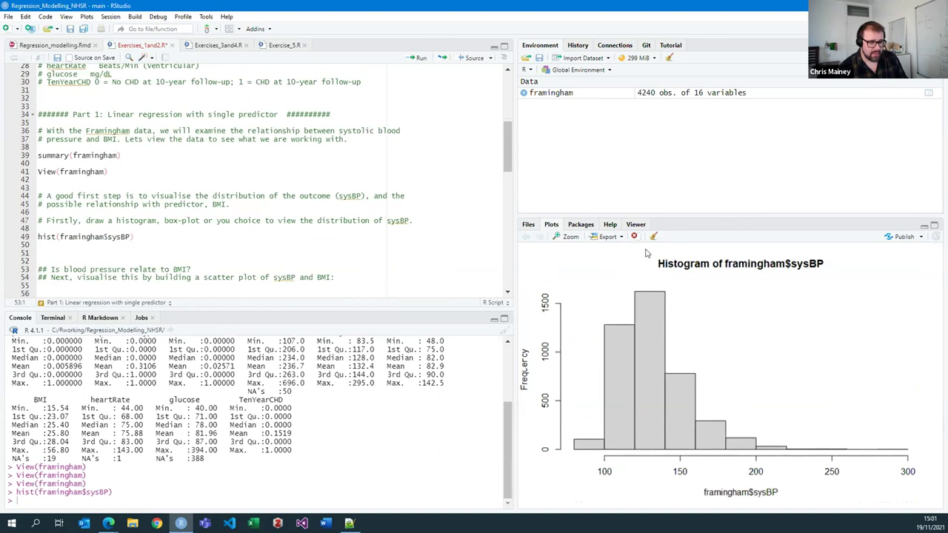
- Add library(ggplot2) on line 51, below the histogram call, and run it to load the package
click(317, 253)
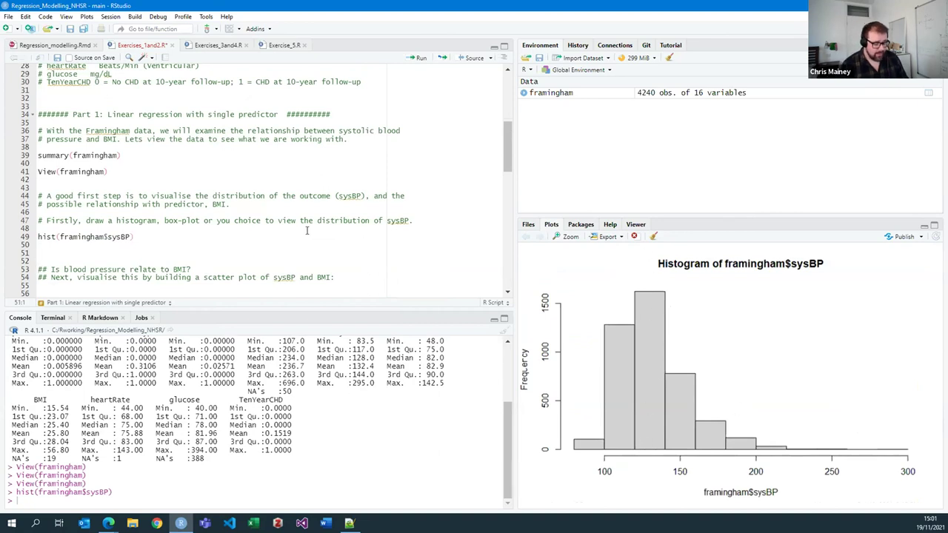
text(library)
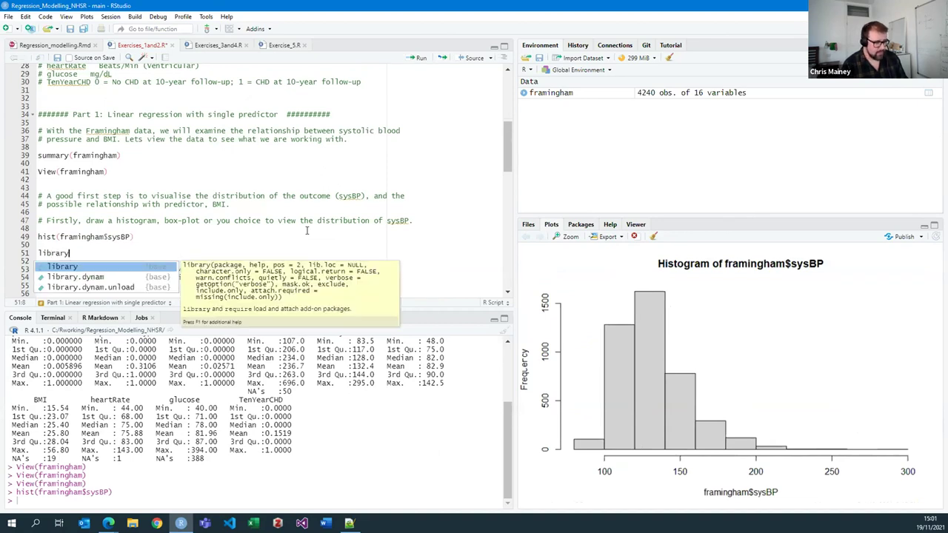
text((ggplot2)
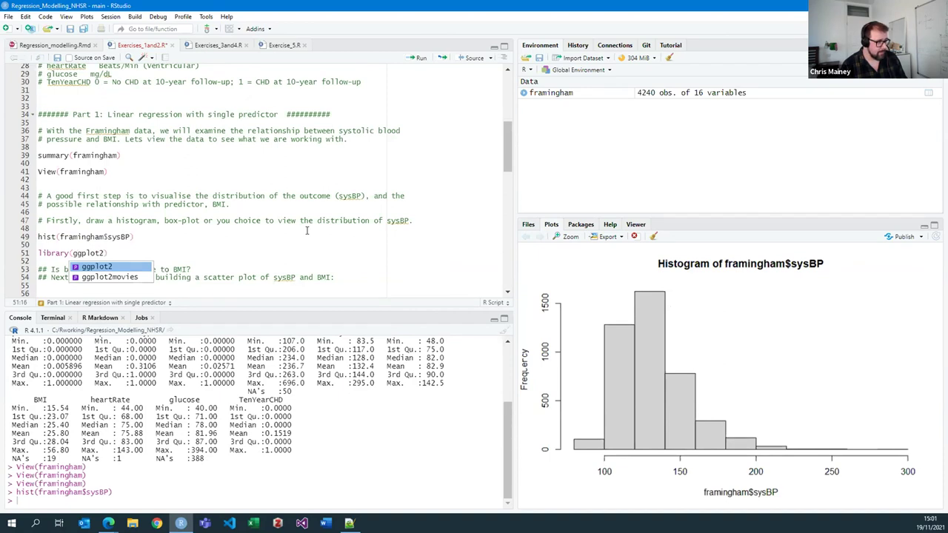
key(ctrl+Return)
key(Return)
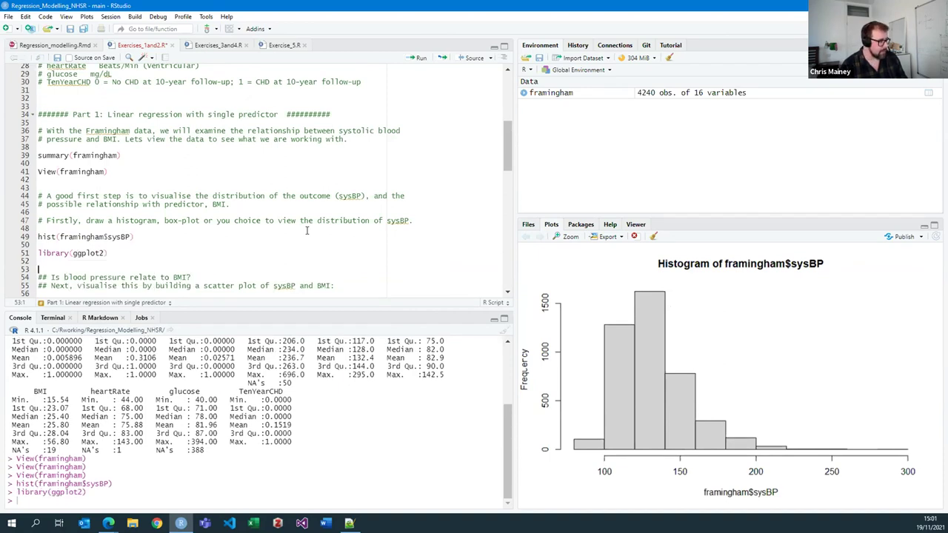
- Add library(tidyverse) on line 52 and run it to load the package
text(library)
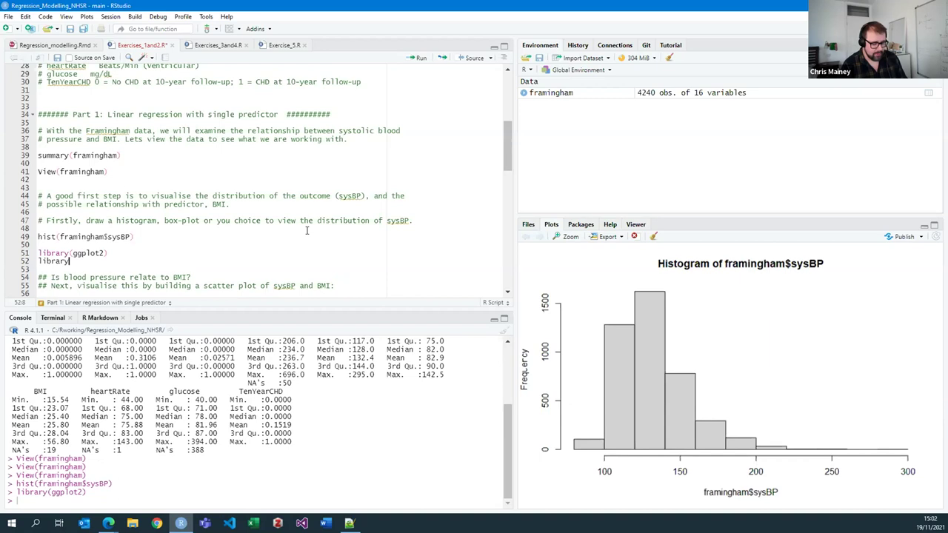
text((tidyver)
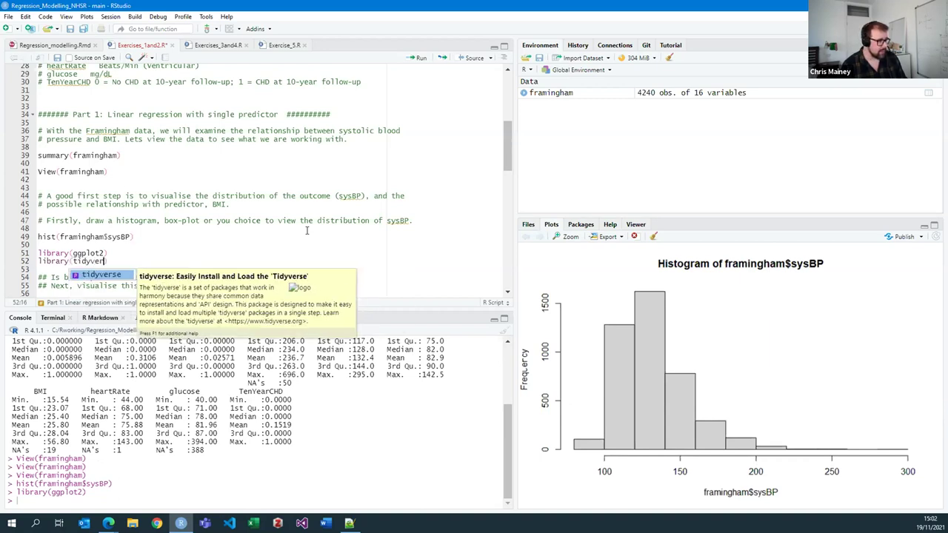
key(Return)
key(ctrl+Return)
- Start a pipeline on line 54 that pipes the data with framingham %>%, continuing on an indented line
key(Return)
key(Return)
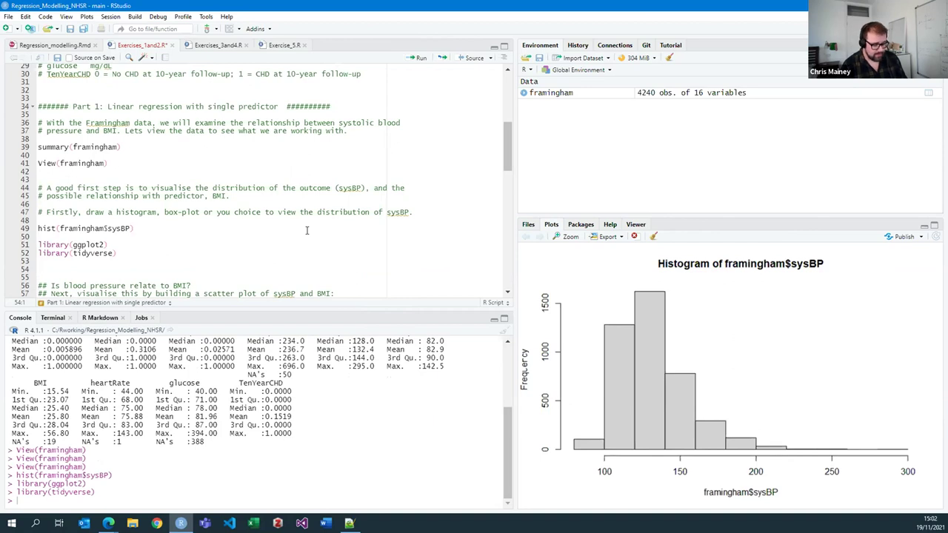
text(frammin)
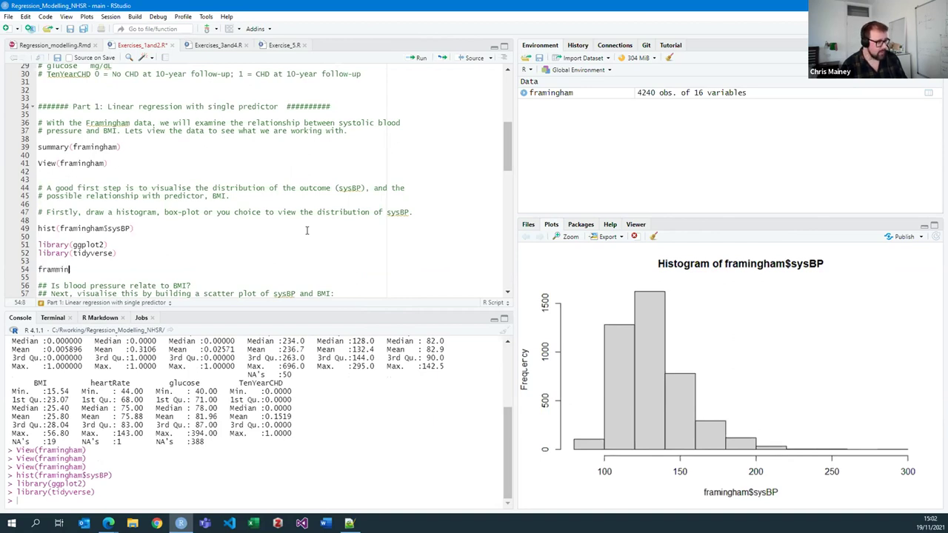
key(BackSpace)
key(BackSpace)
key(BackSpace)
text(ingh)
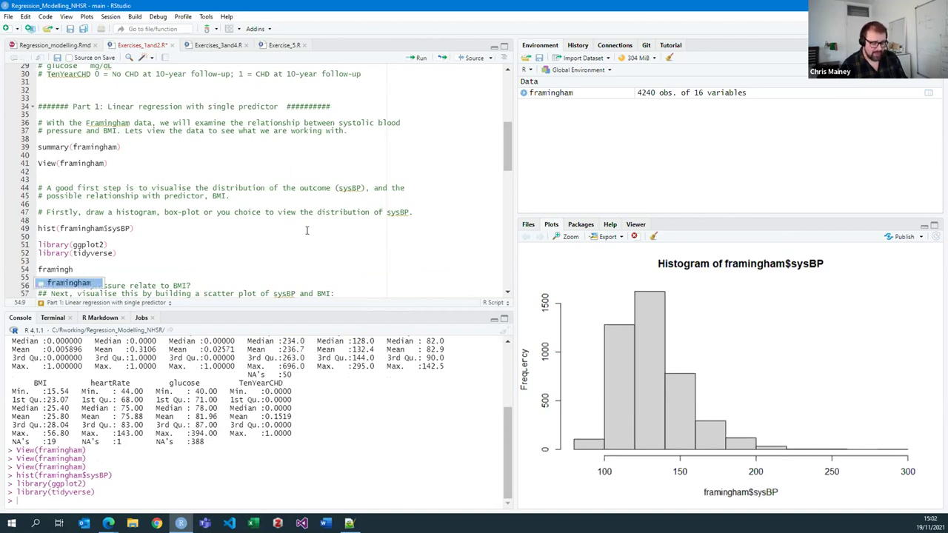
text(am %>%)
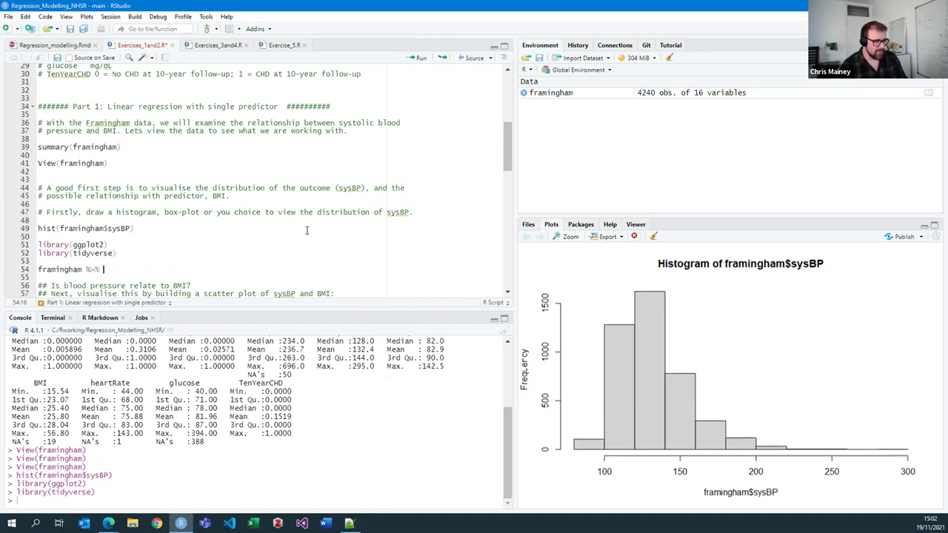
key(Return)
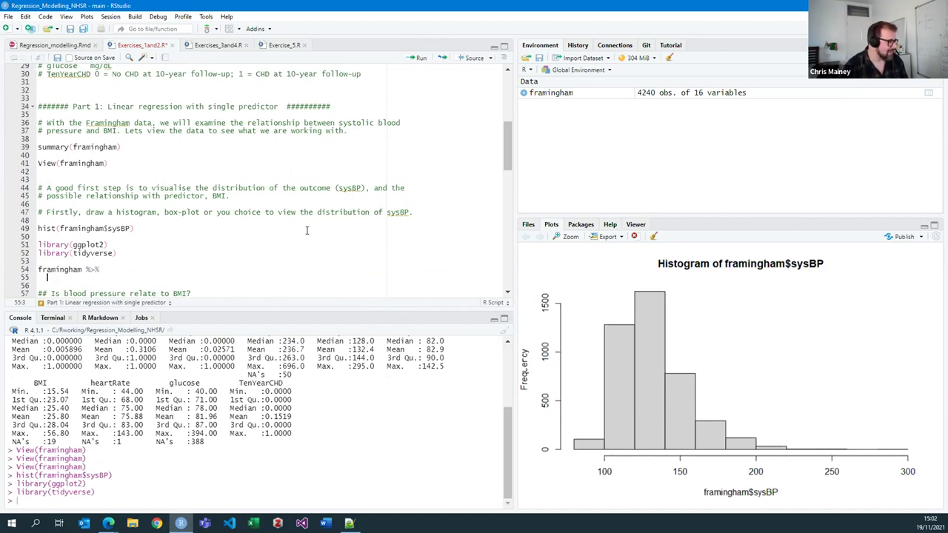
- Add ggplot(aes(x=sysBP))+ as the second line of the framingham pipeline
text(ggplo)
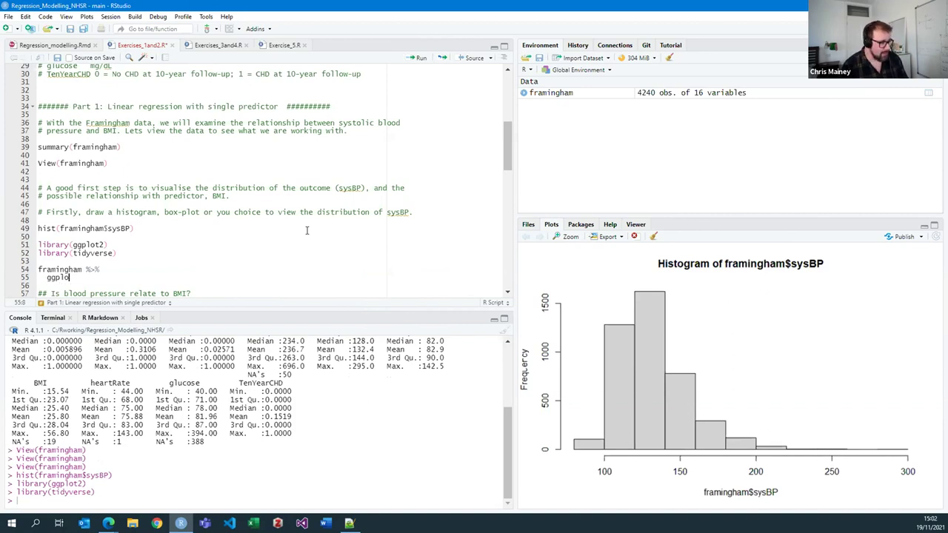
text(t(aes)
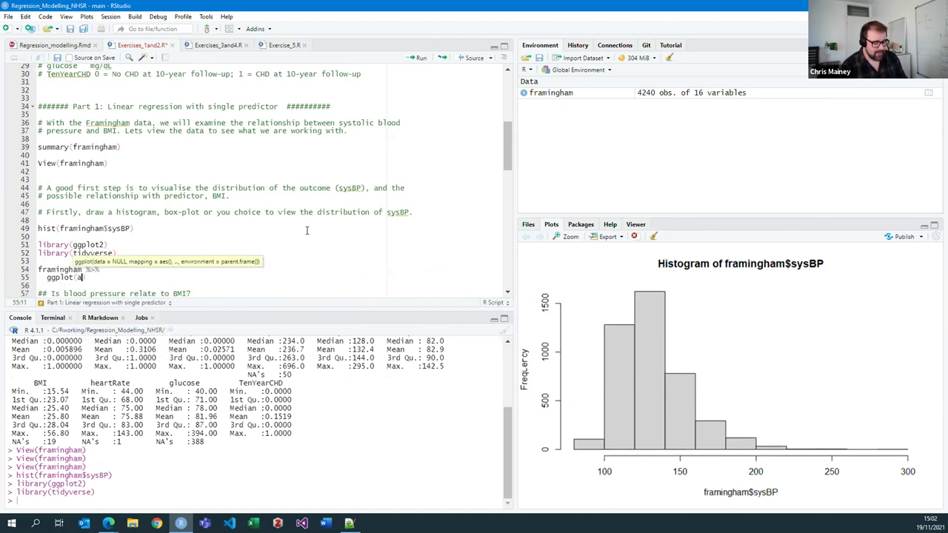
text(()
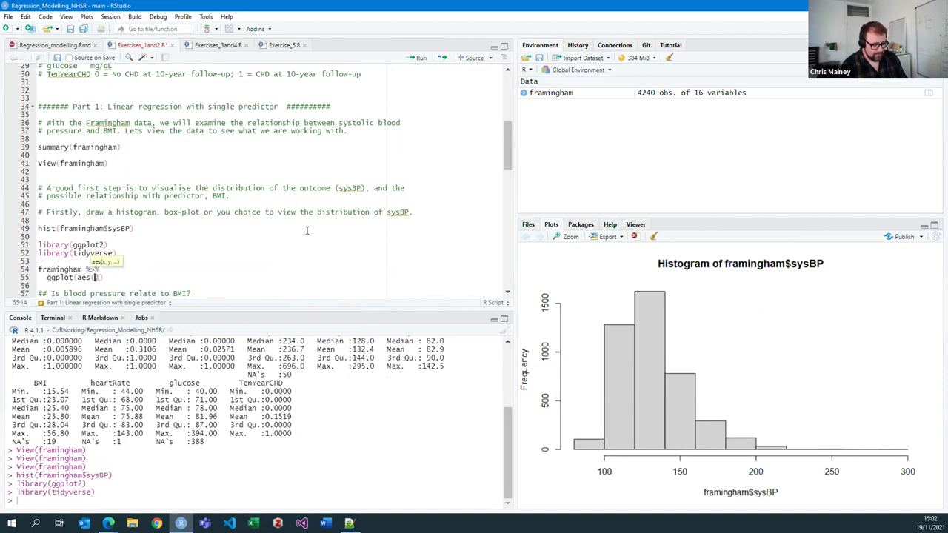
text(x)
text(=)
text(sysBP)
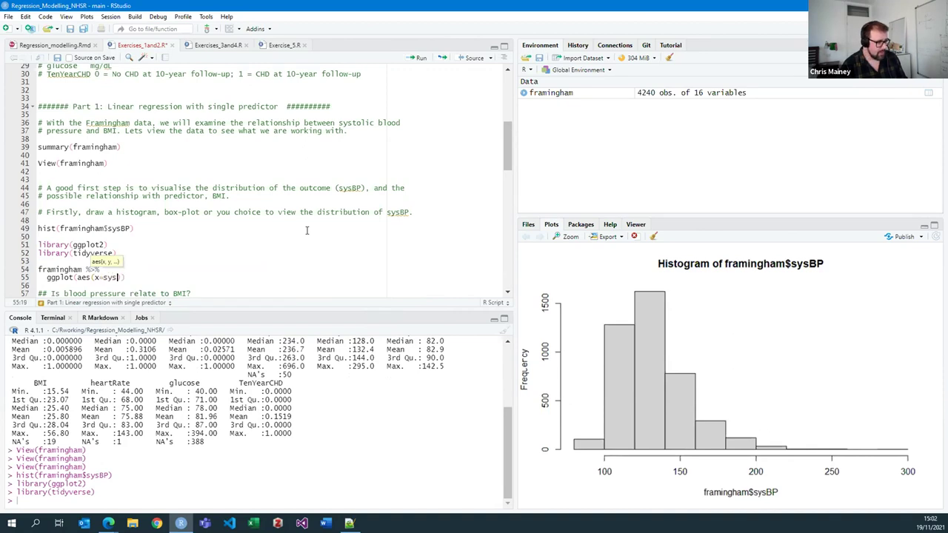
text())
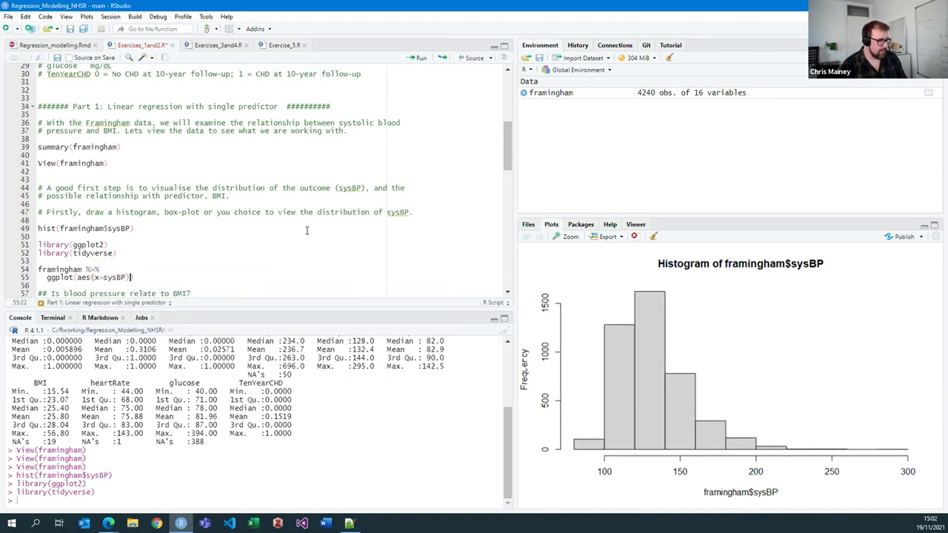
text()+)
- Add a geom_histogram() layer on a new line below the ggplot call
key(Return)
text(geom_)
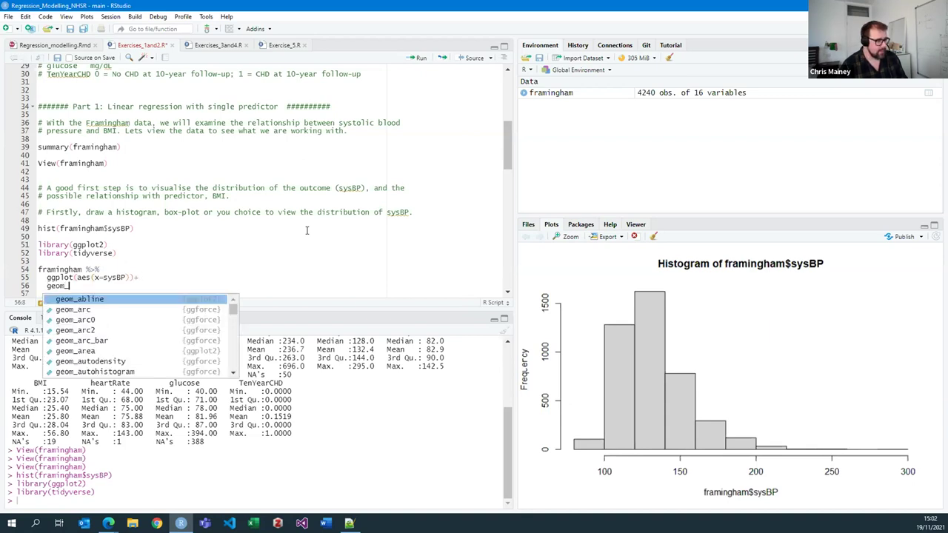
text(hi)
key(Tab)
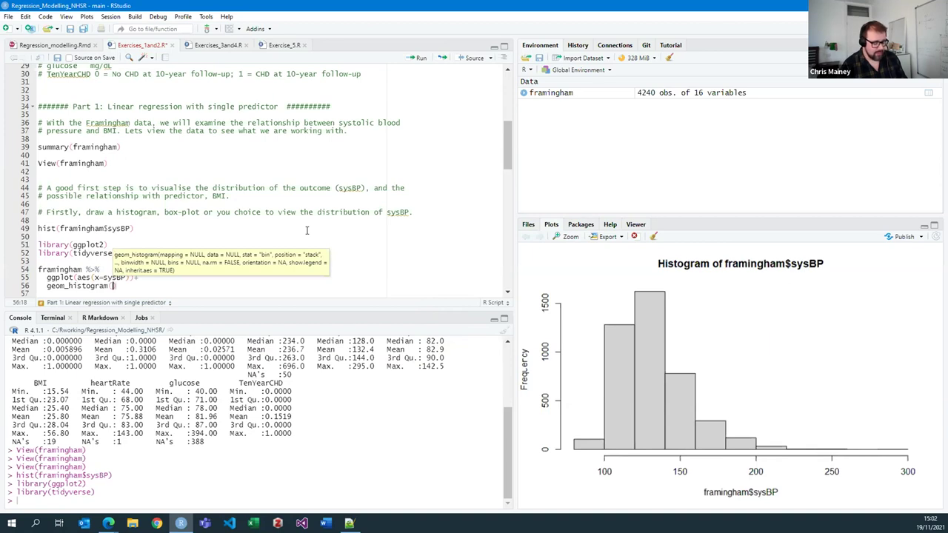
text(col)
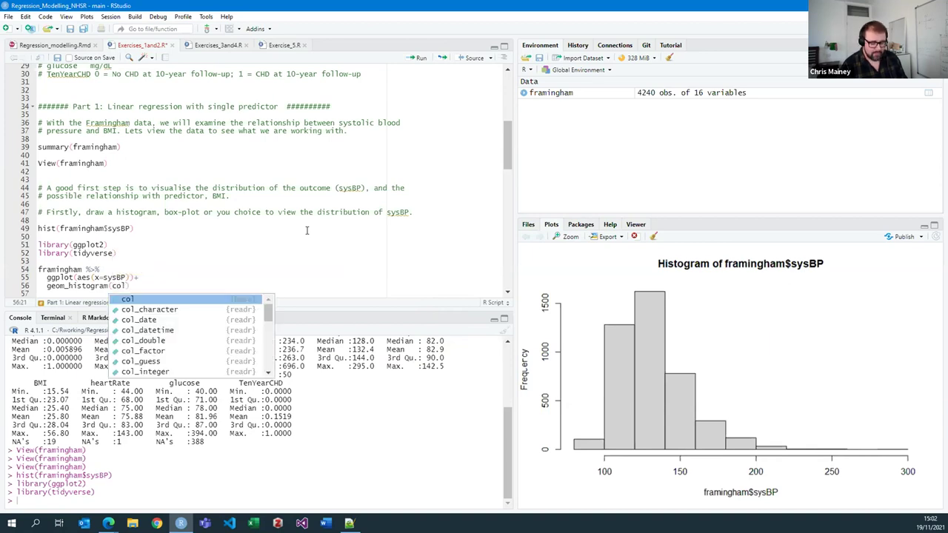
text(=)
key(BackSpace)
key(BackSpace)
key(BackSpace)
key(BackSpace)
- Give geom_histogram the arguments fill="dodgerblue2", alpha=0.6 and col="black", and run the plotting code
text(fill="dodger)
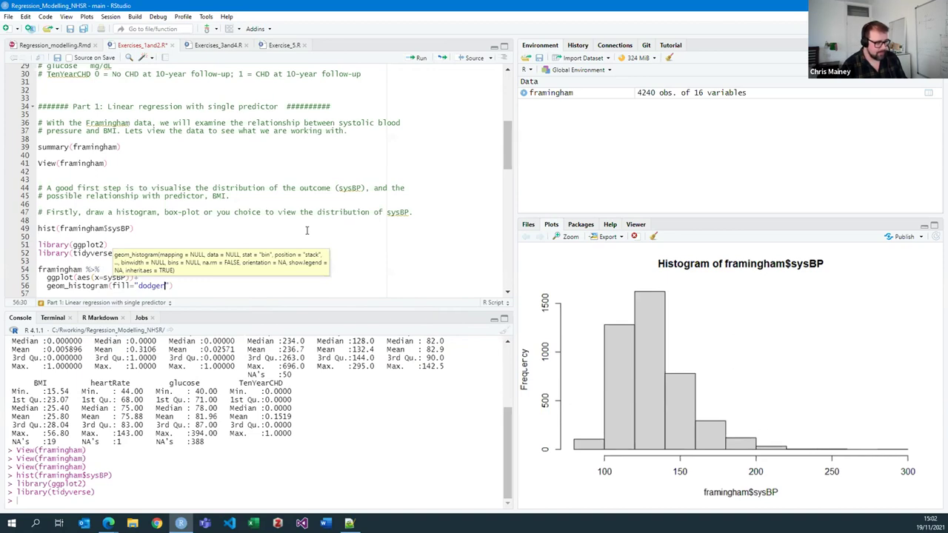
text(blue2"))
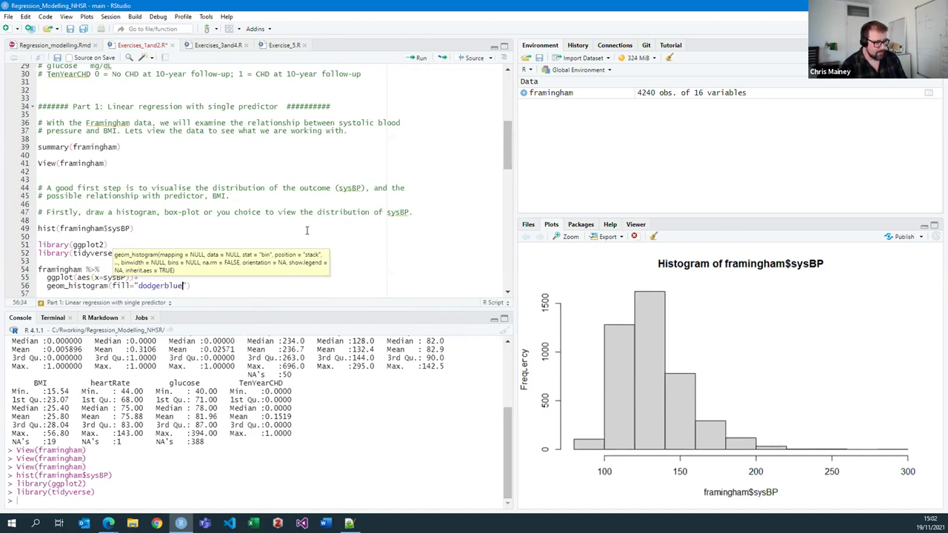
key(BackSpace)
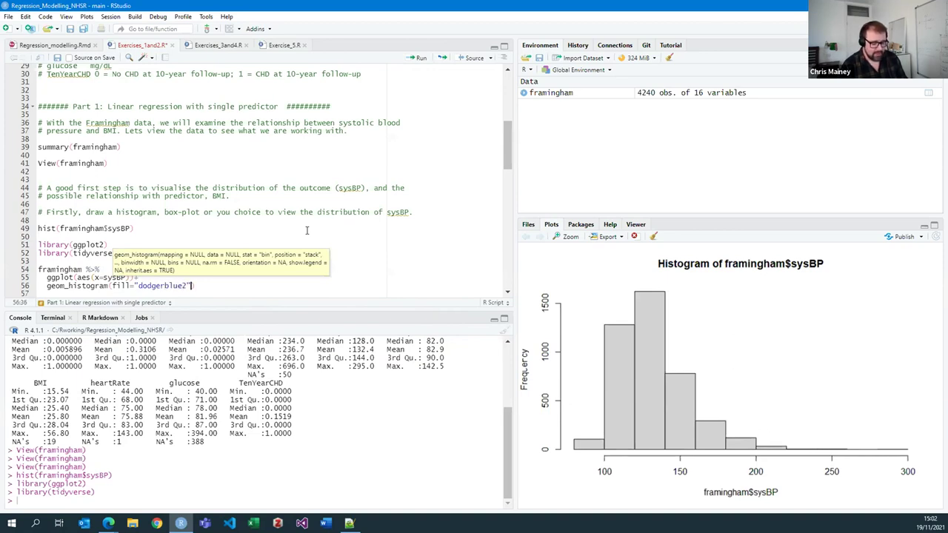
text(, alkp)
key(BackSpace)
key(BackSpace)
key(BackSpace)
text(lpha)
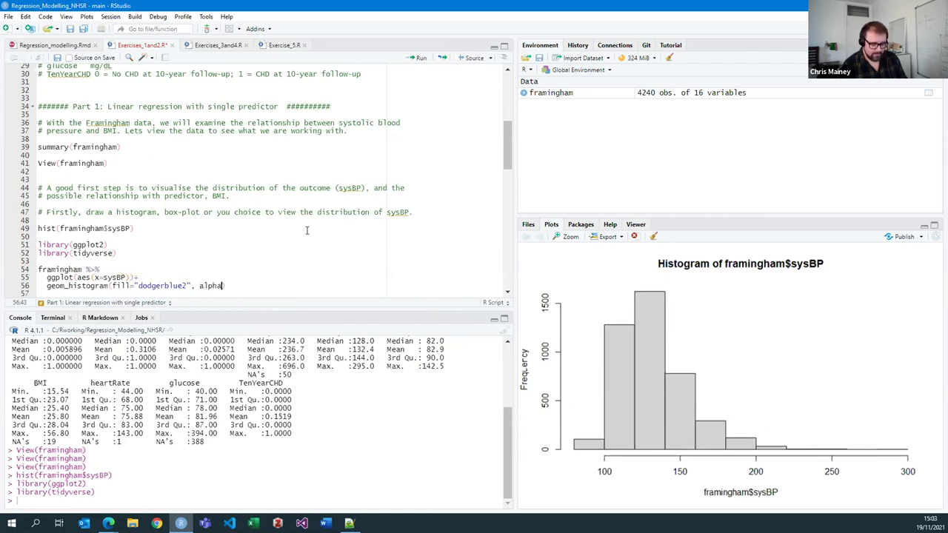
text(=0.6,)
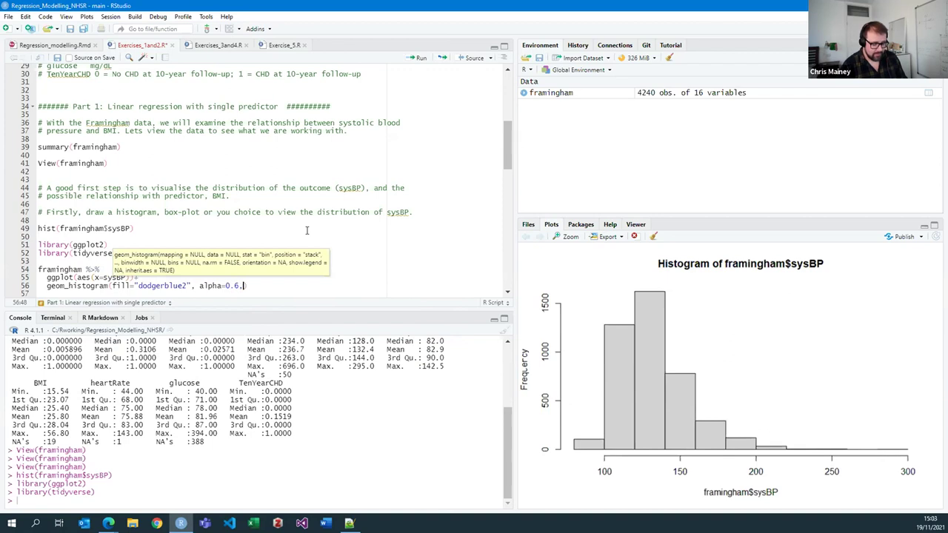
text( col=")
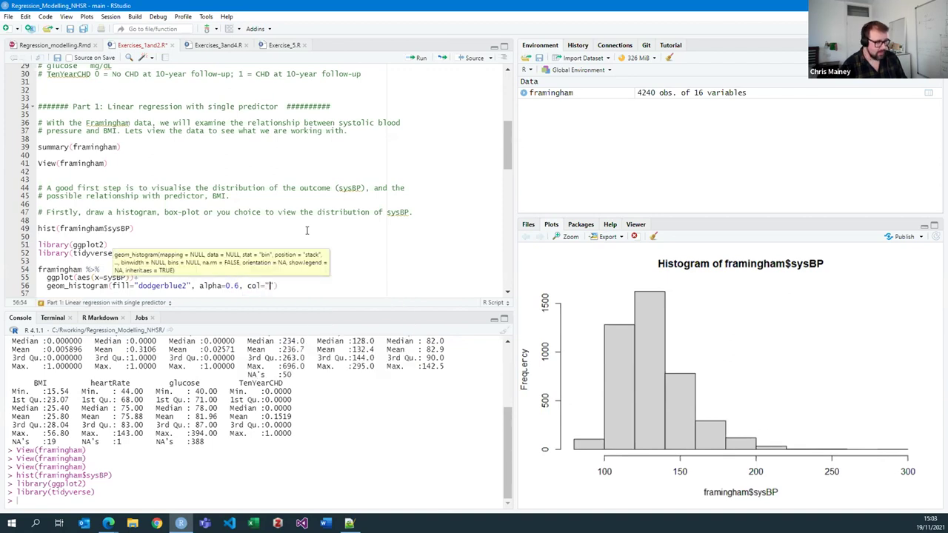
text(black)
key(ctrl+Return)
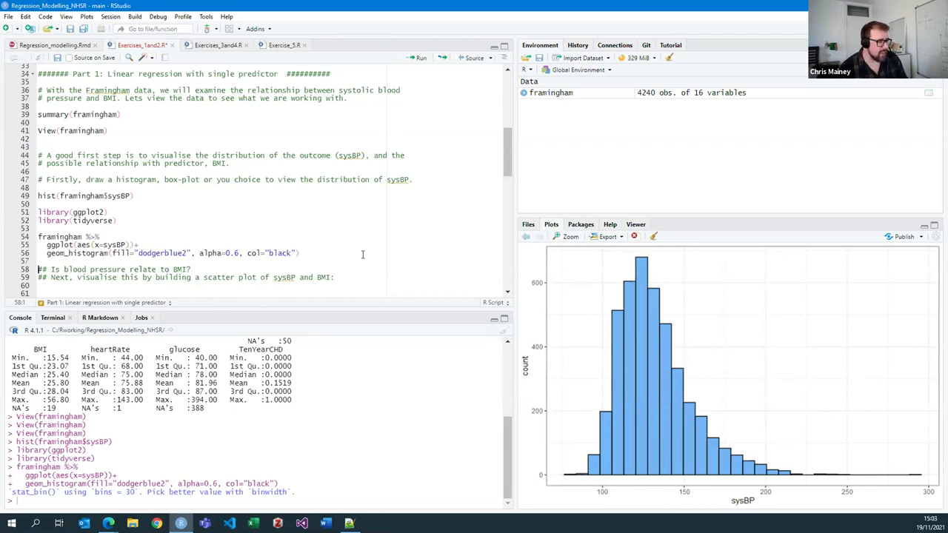
- Insert an empty plot() call on line 61, below the comment asking for a scatter plot of sysBP and BMI
scroll(335, 267, down, 1)
click(110, 265)
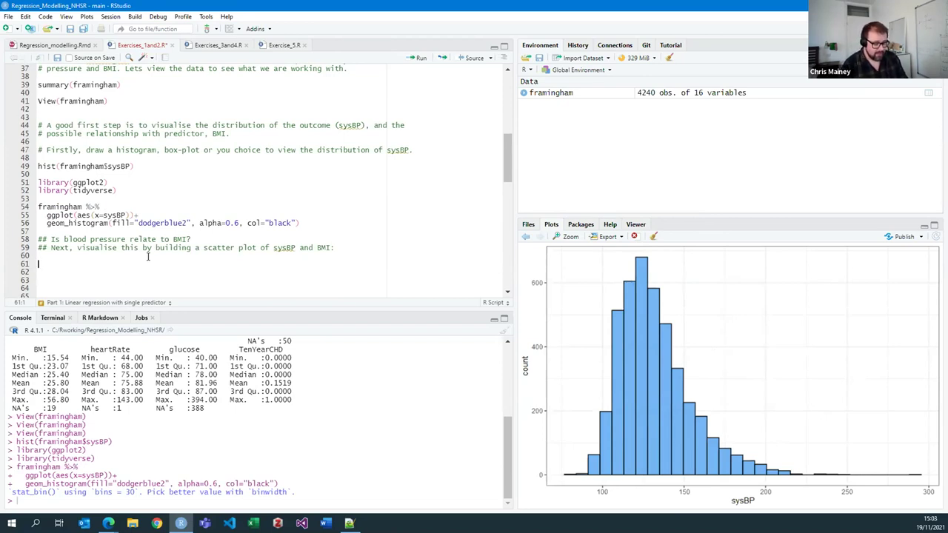
text(plot()
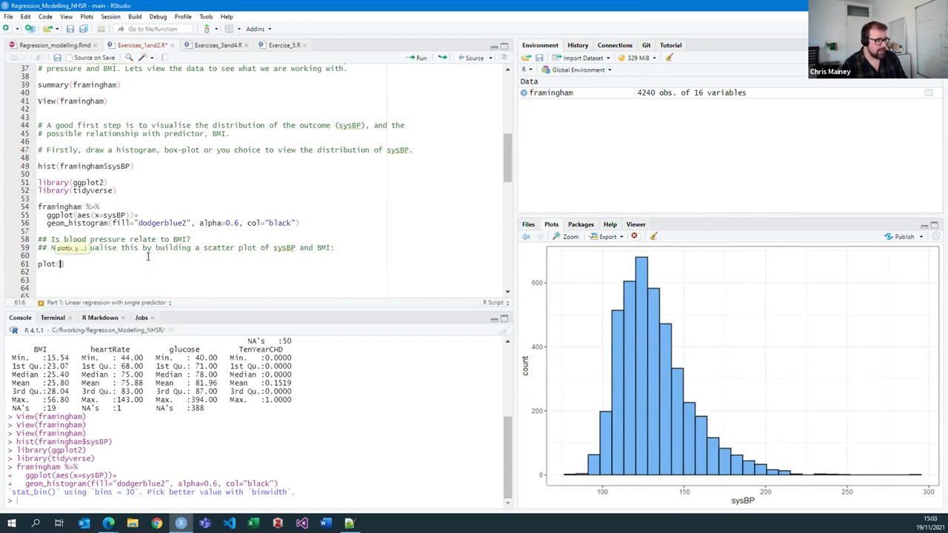
text())
key(Down)
key(Down)
text(ggpl)
key(BackSpace)
key(BackSpace)
key(BackSpace)
key(BackSpace)
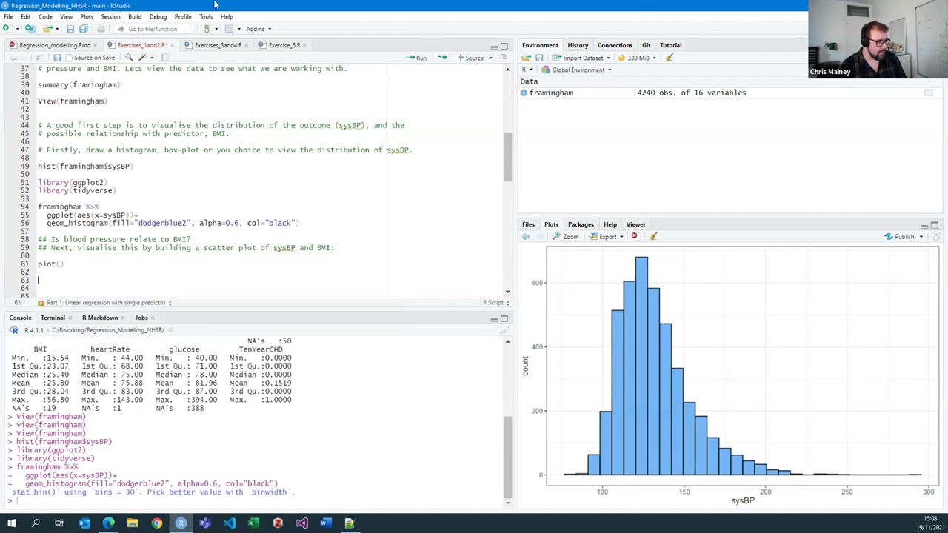
- Copy the framingham %>% and ggplot(aes(x=sysBP))+ lines of the histogram code to line 63, below the plot() call
click(150, 215)
drag(150, 214, 21, 210)
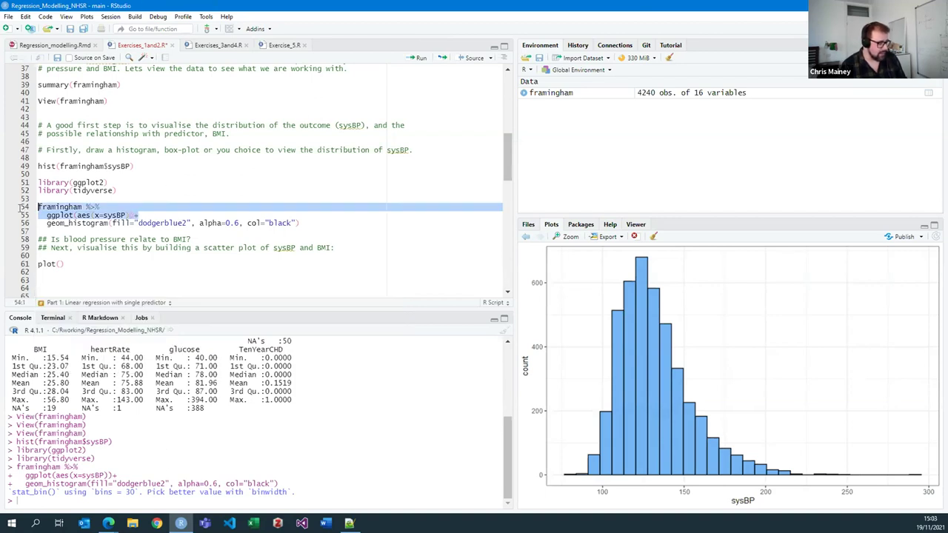
key(ctrl+c)
click(51, 281)
key(ctrl+v)
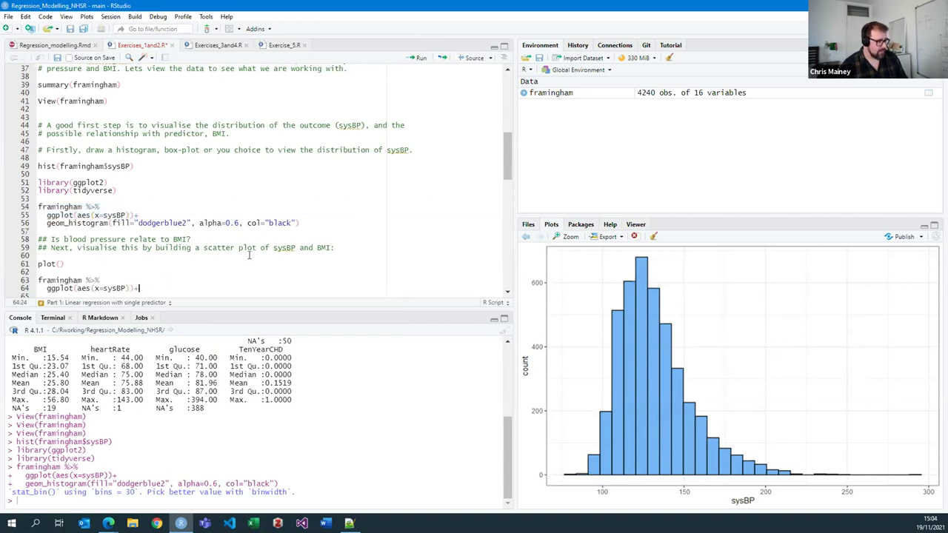
- Change the copied ggplot call to map sysBP to y, so that it reads ggplot(aes(y=sysBP))+
key(Left)
key(Left)
key(Left)
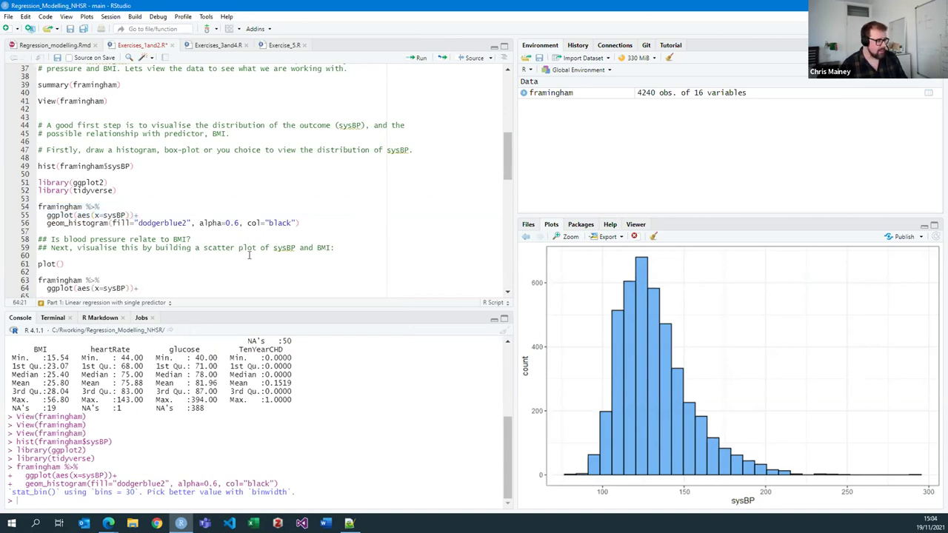
key(Left)
key(Left)
key(Left)
key(Delete)
key(Delete)
text(y=)
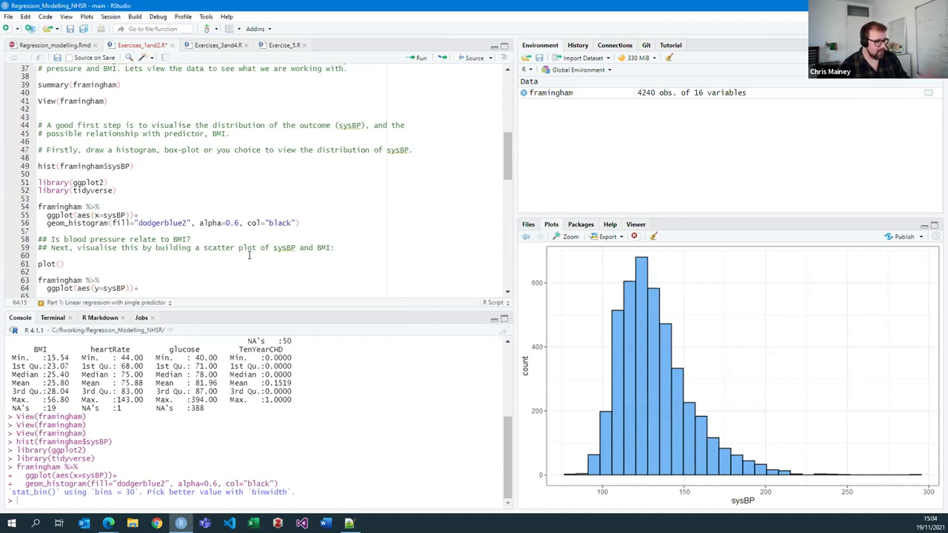
- Add x=BMI to the copied aesthetic mapping on line 64, so that it reads ggplot(aes(y=sysBP, x=BMI))+
key(Right)
key(Right)
key(Right)
key(Right)
key(Right)
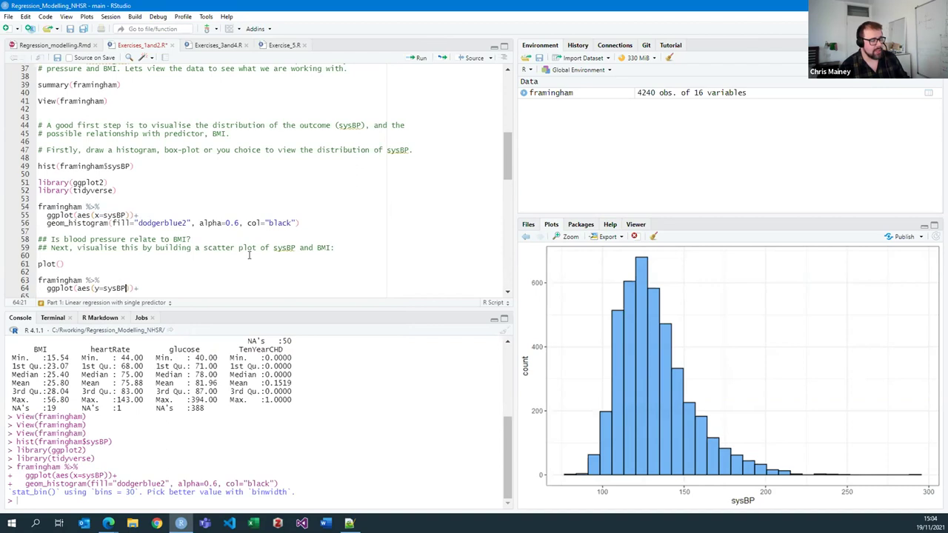
text(, x=)
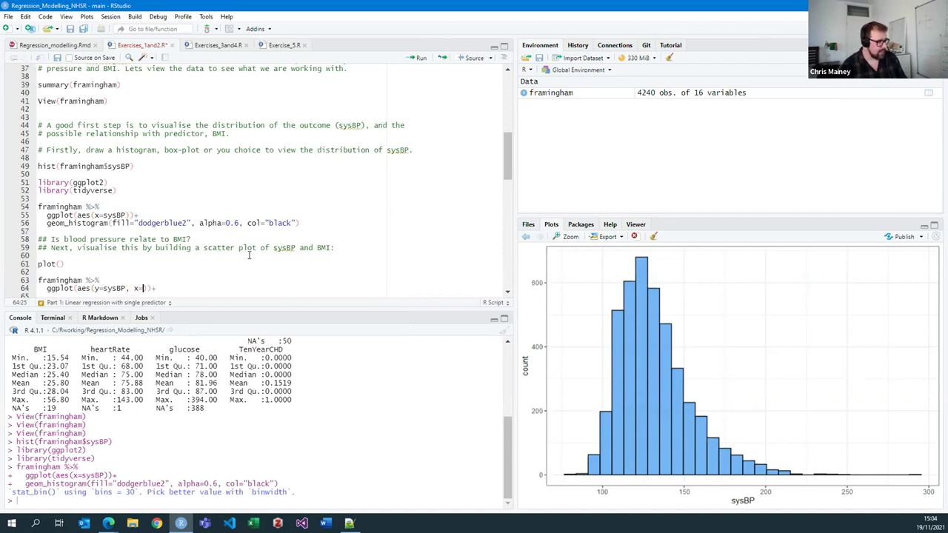
text(BMI)
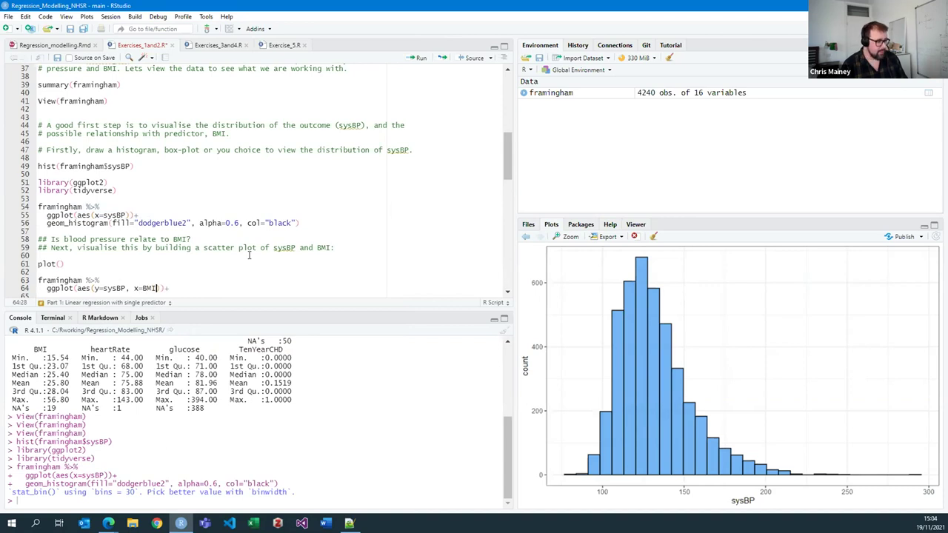
text())+)
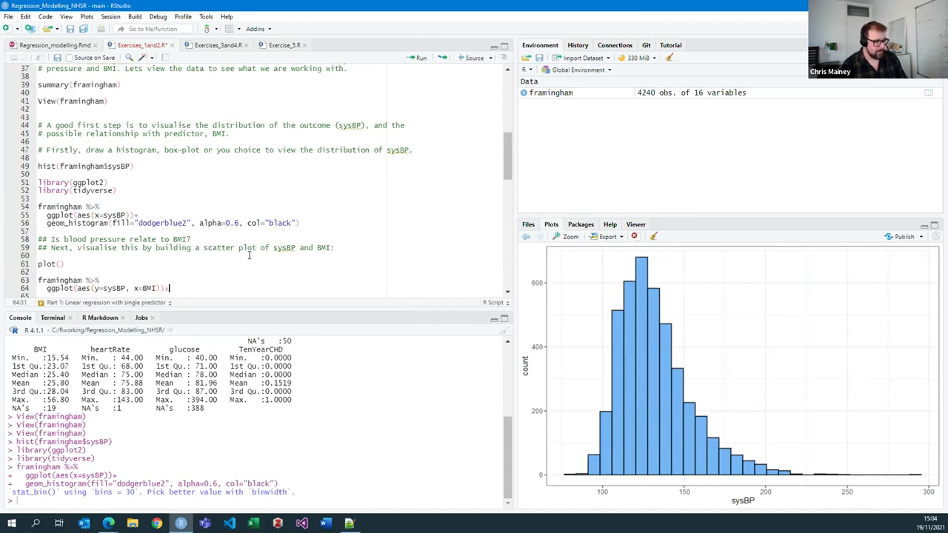
- Add a geom_point() layer on line 65 and run the scatter plot code
key(Return)
text(ggom)
key(BackSpace)
key(BackSpace)
key(BackSpace)
text(eom)
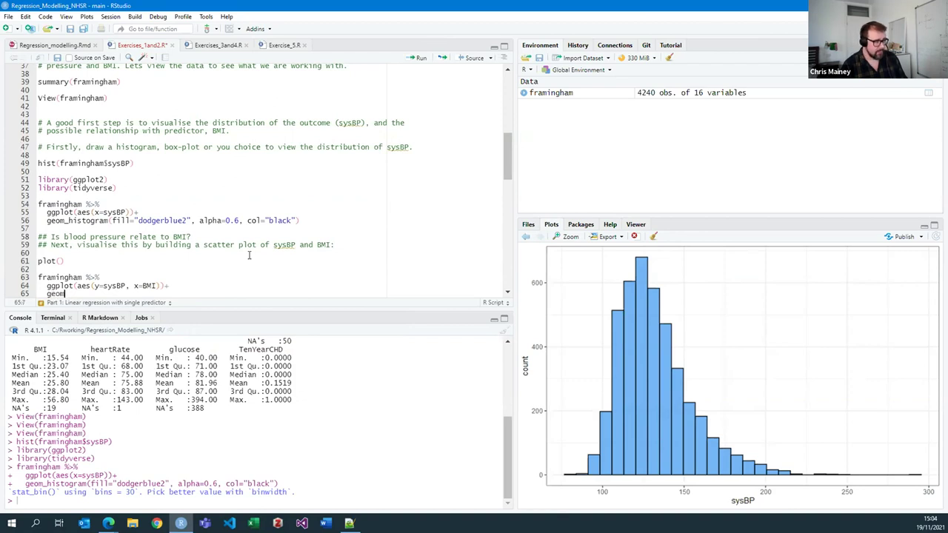
text(_p)
key(BackSpace)
text(oint()
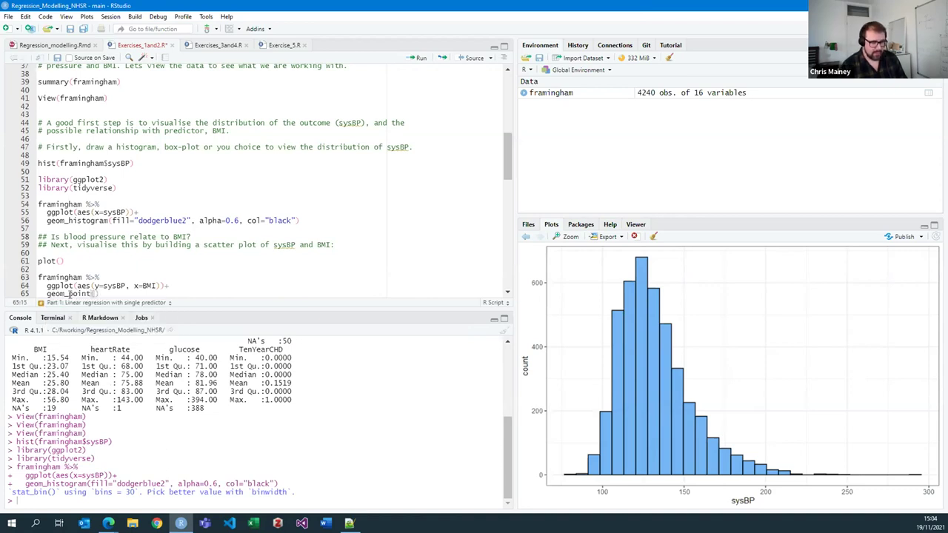
key(ctrl+Return)
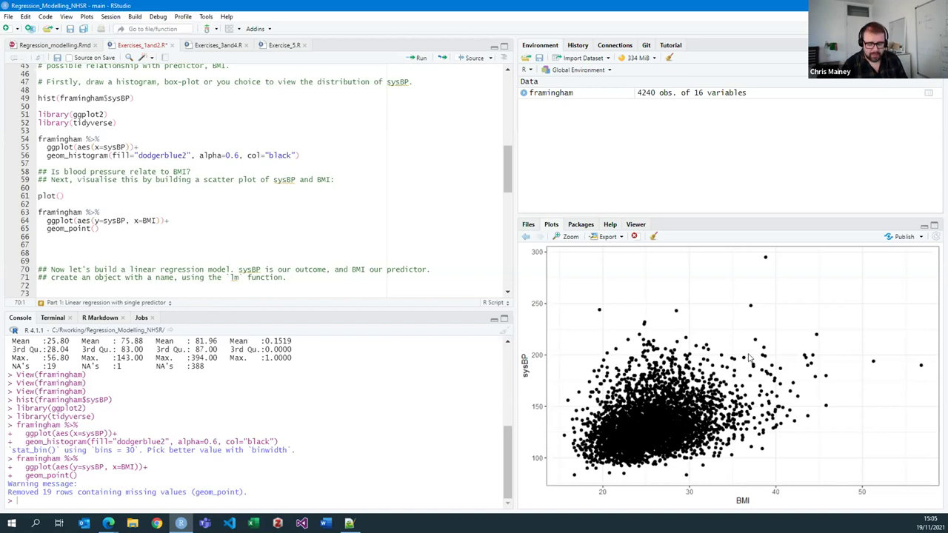
- Start the model assignment model1 <- lm on line 73, below the comment about building a linear regression model
key(Down)
key(Down)
key(Down)
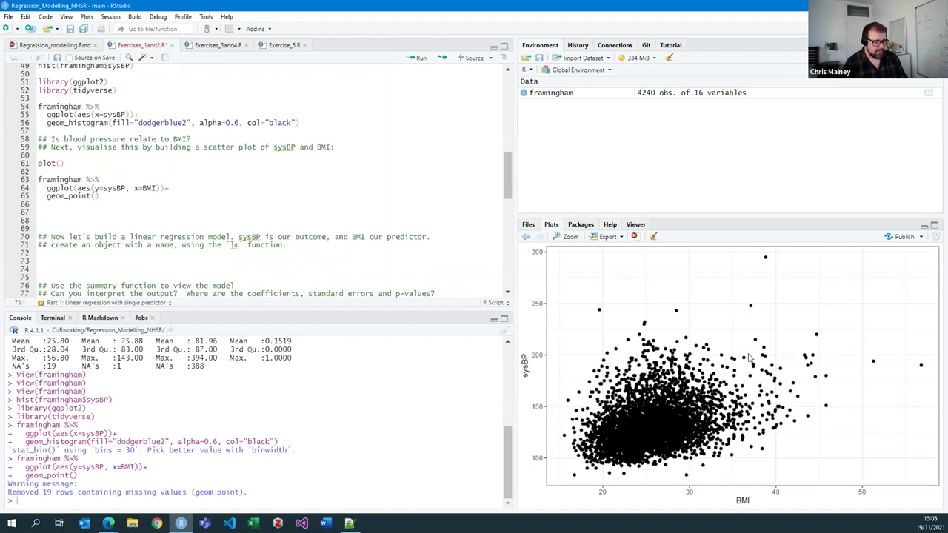
text(model)
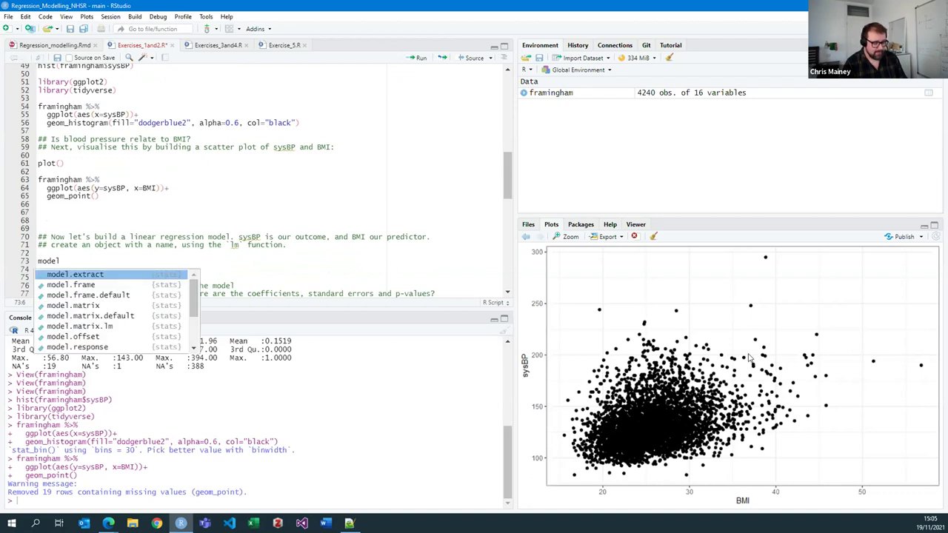
text(1)
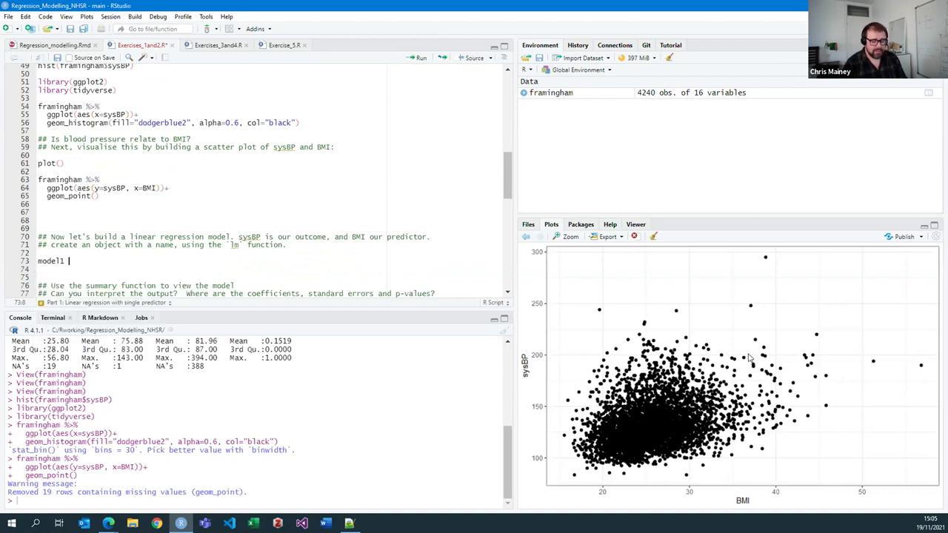
text( <-)
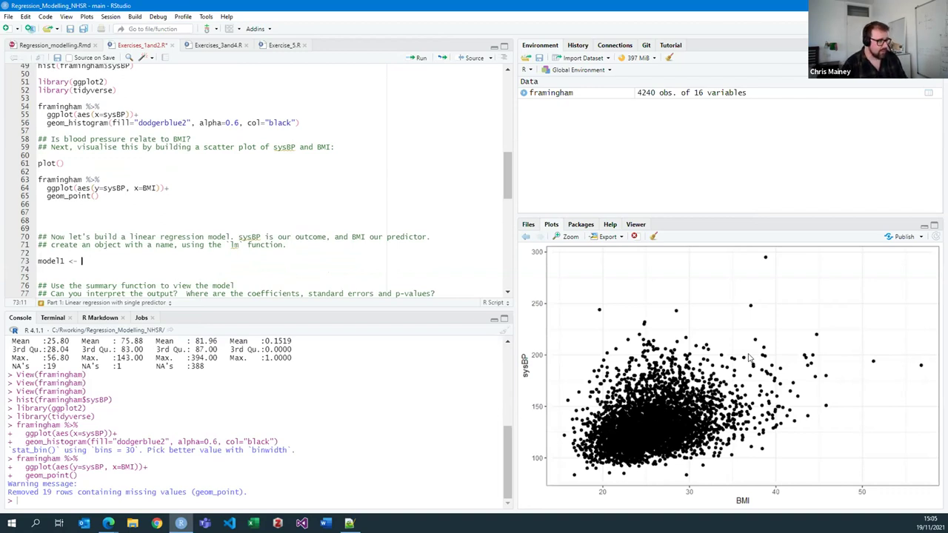
text(lm)
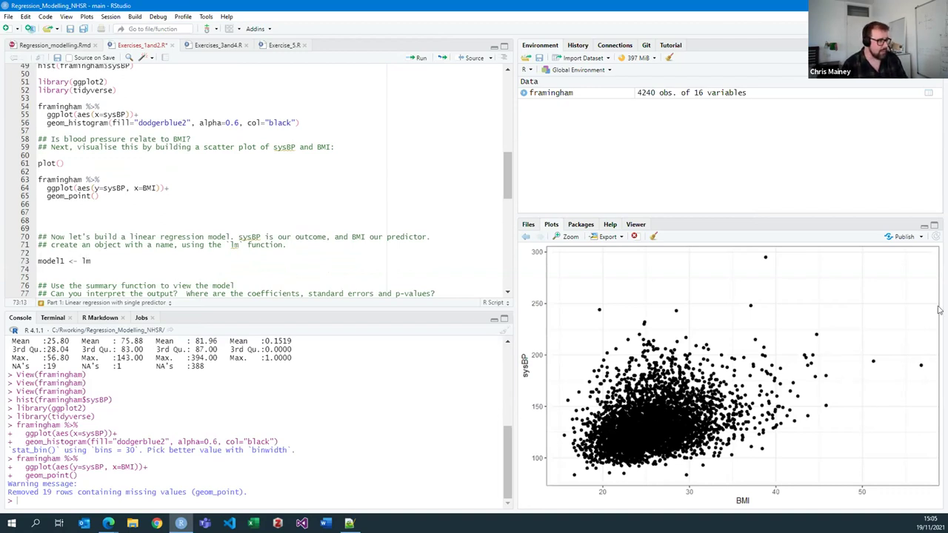
- Try to find the documentation of lm by searching the R help for lm and opening the first suggested topic
drag(218, 245, 244, 246)
click(268, 245)
click(197, 254)
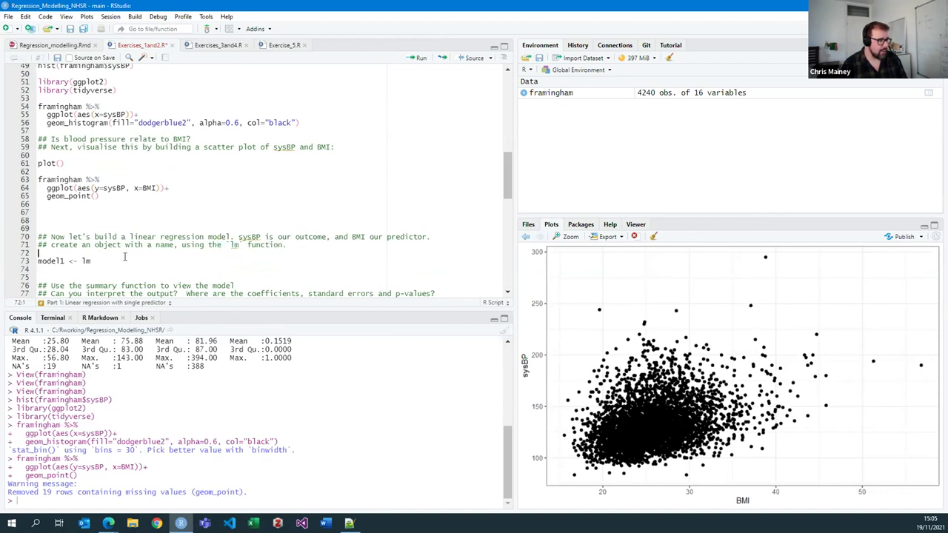
click(607, 225)
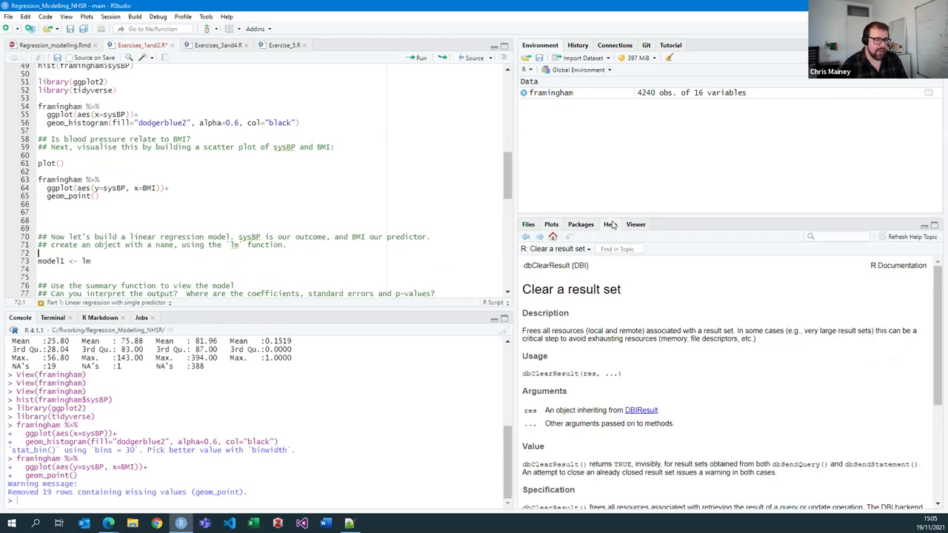
click(846, 237)
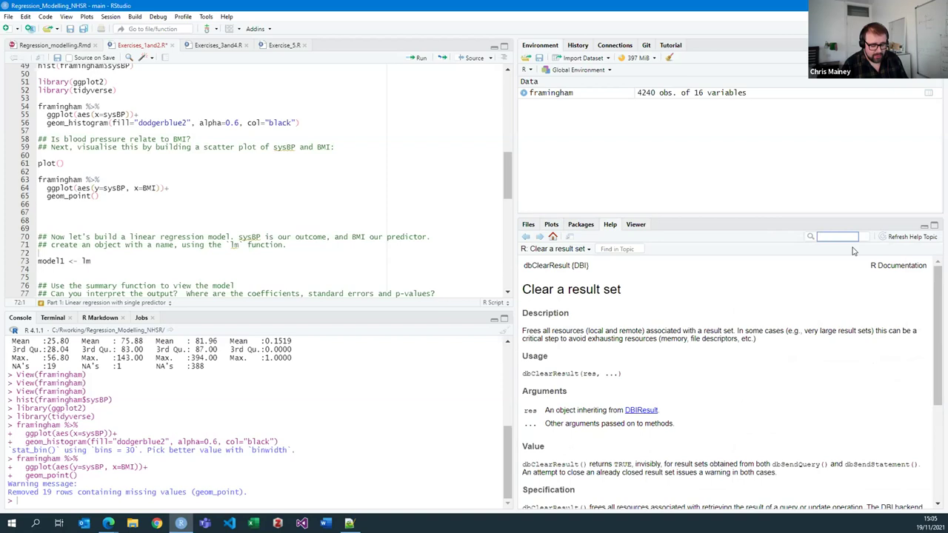
text(lm)
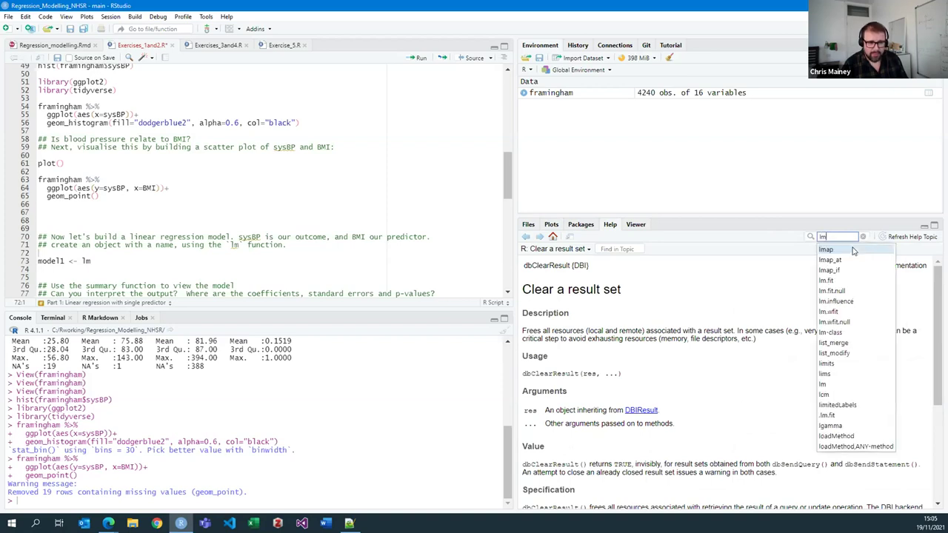
click(852, 250)
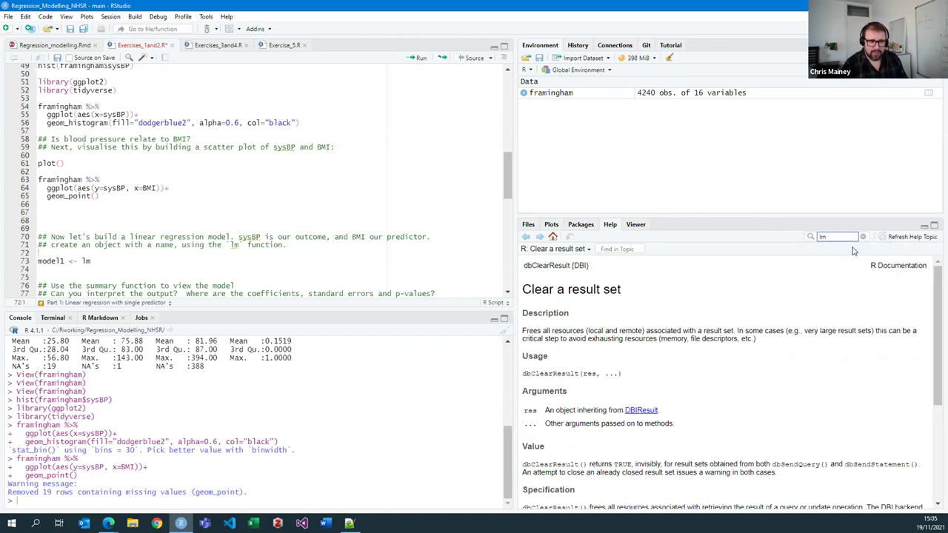
key(Return)
click(841, 237)
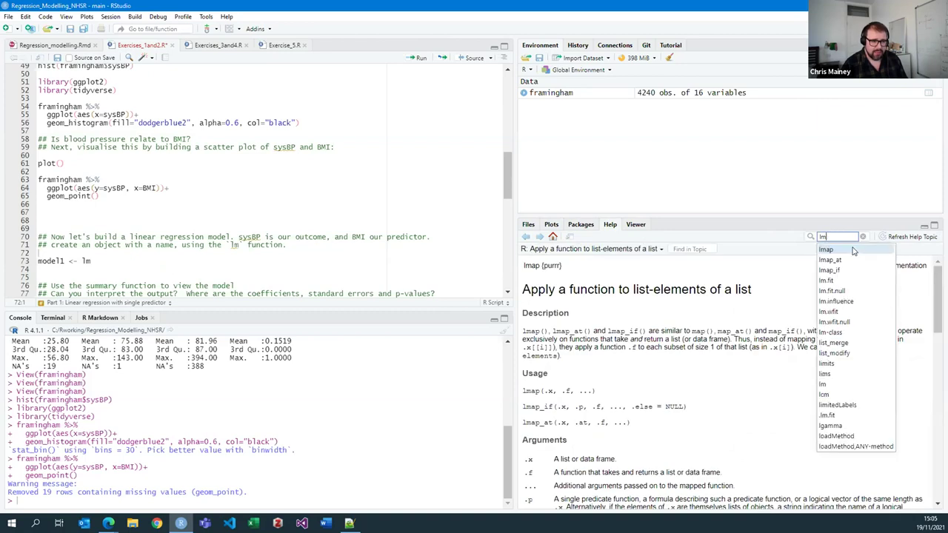
- Search the R help for lm again and open the lm topic, Fitting Linear Models
key(BackSpace)
key(BackSpace)
key(BackSpace)
key(BackSpace)
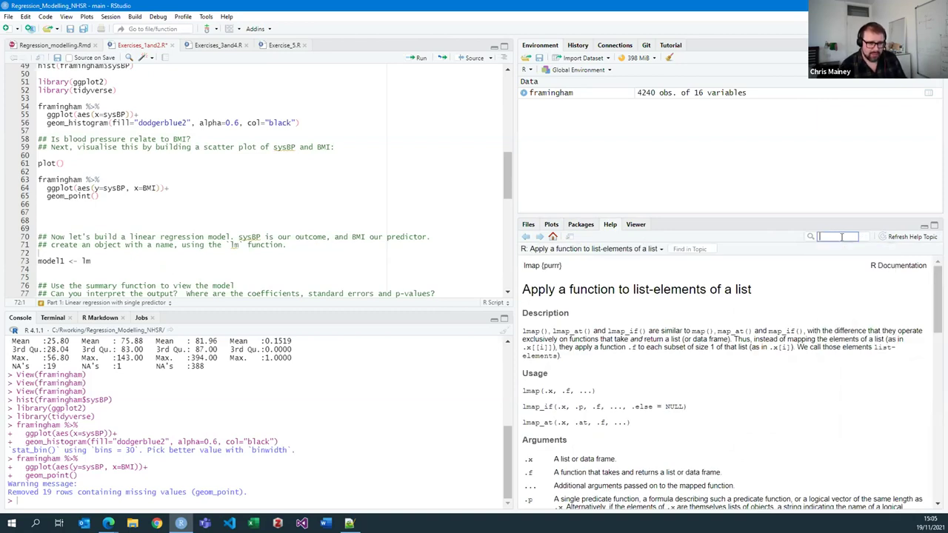
text(lm)
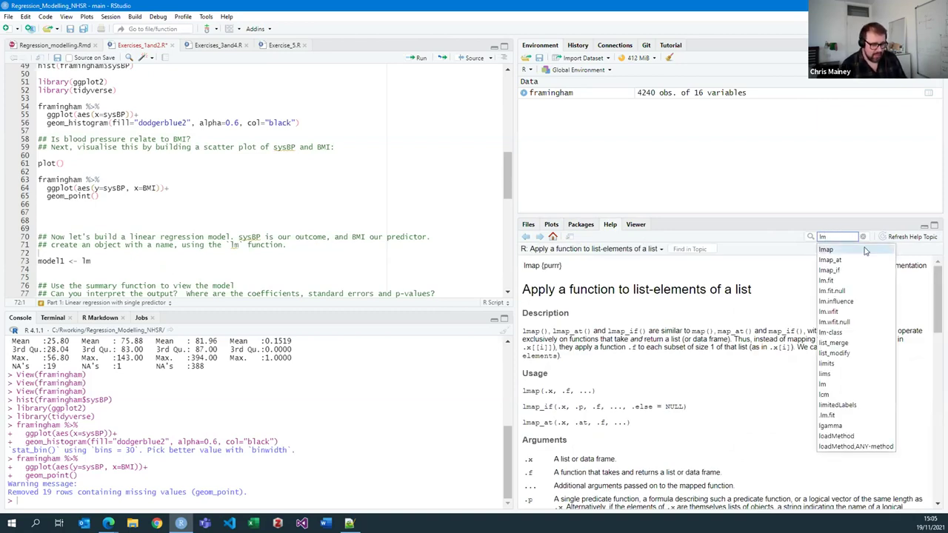
key(BackSpace)
key(BackSpace)
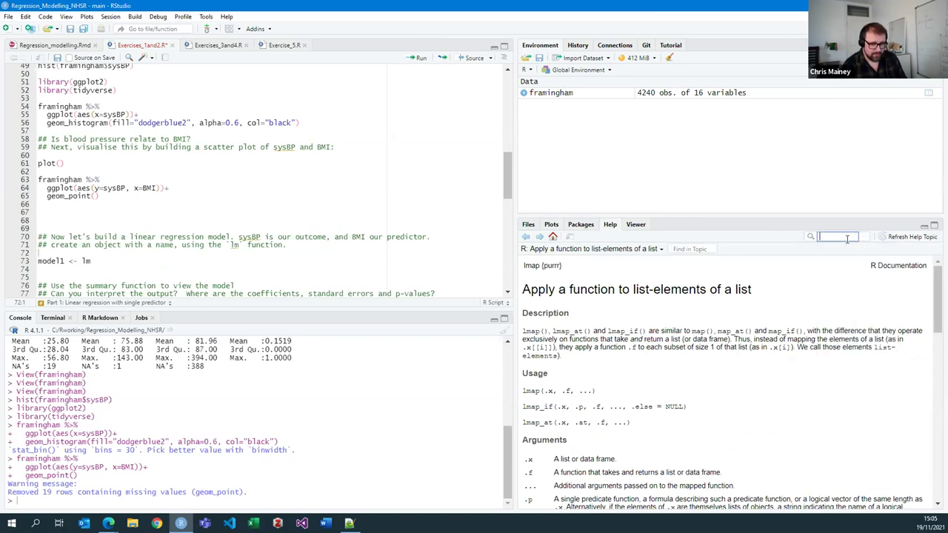
text(lm)
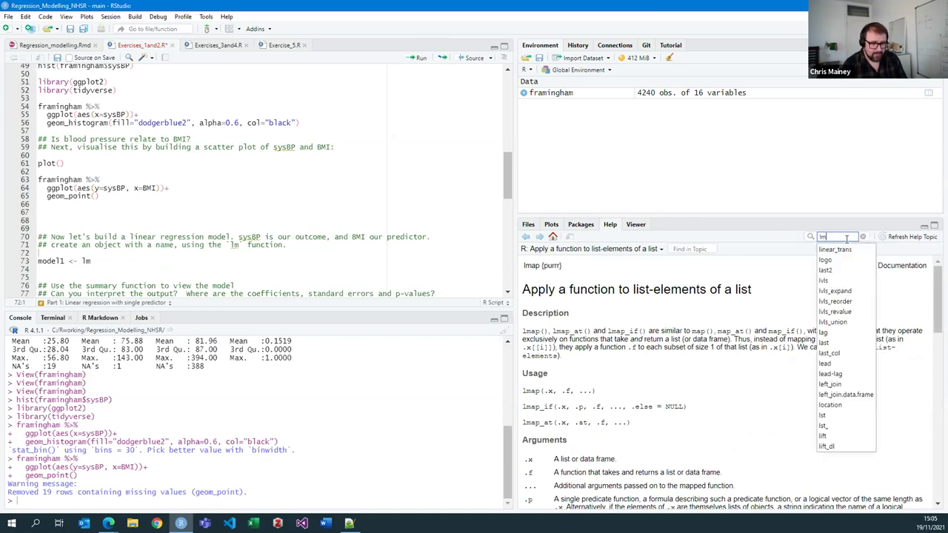
key(Down)
key(Down)
key(Down)
key(Down)
key(Down)
key(Down)
key(Down)
key(Down)
key(Down)
key(Down)
key(Down)
key(Down)
key(Down)
key(Down)
key(Down)
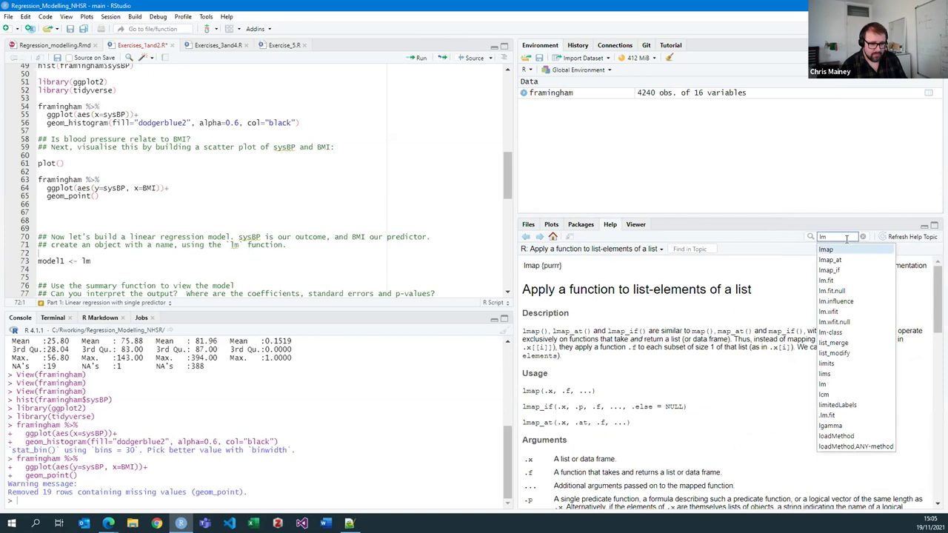
key(Up)
key(Return)
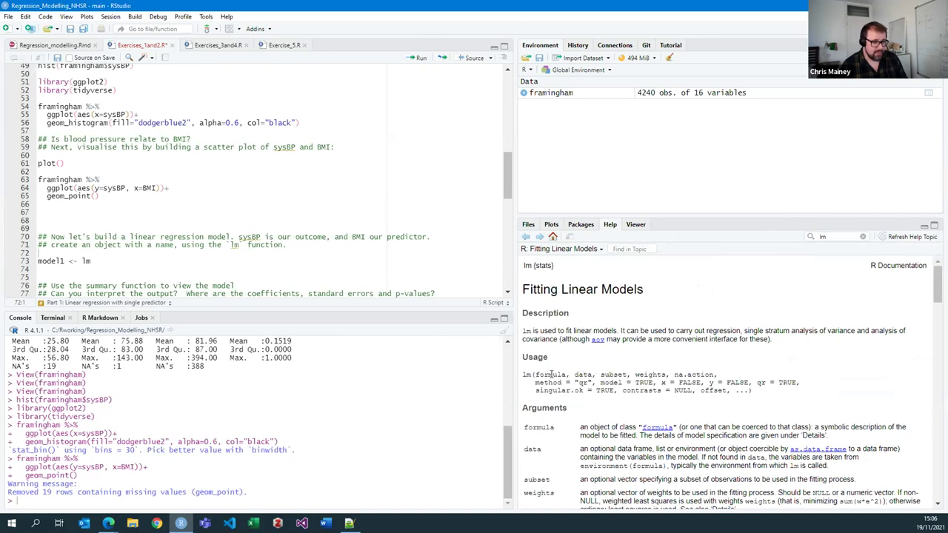
- Examine the formula, data and remaining arguments of lm in the Usage section of its help page
double_click(537, 374)
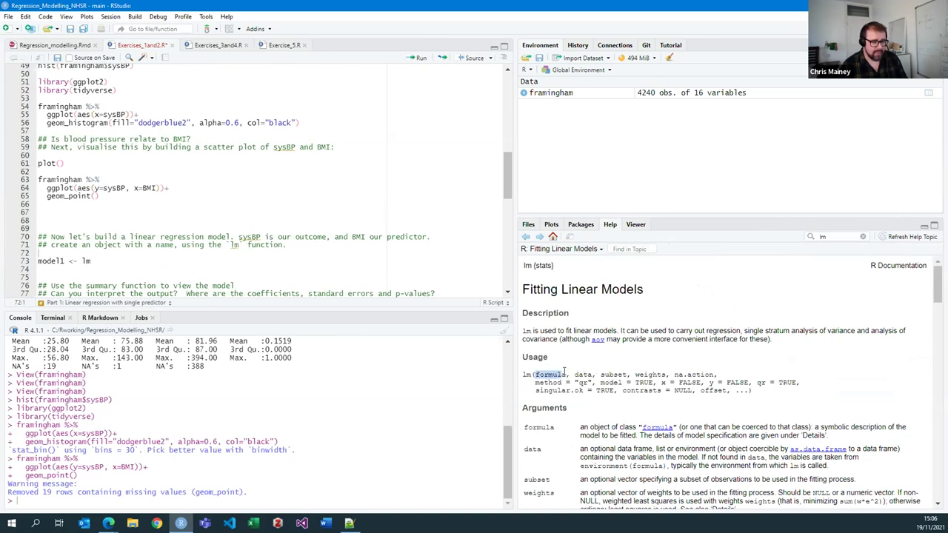
click(574, 374)
drag(574, 374, 750, 396)
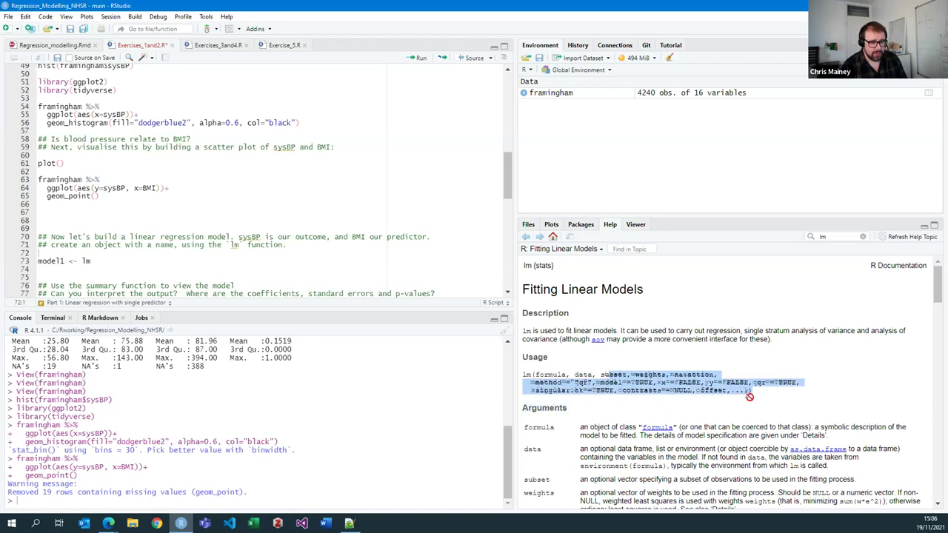
click(572, 376)
- Complete line 73 as model1 <- lm(sysBP ~ BMI, data=framingham) and run it to fit the model
click(113, 263)
text(()
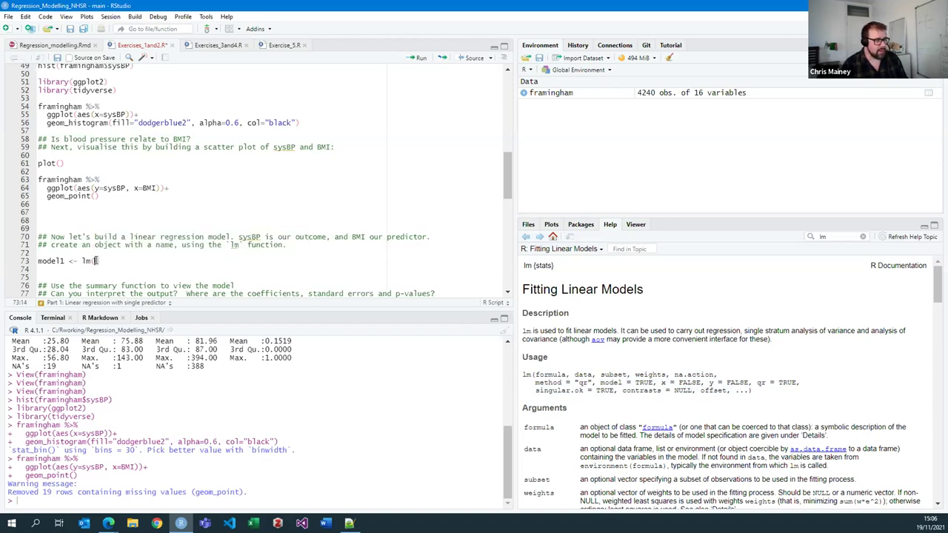
text(sysBP )
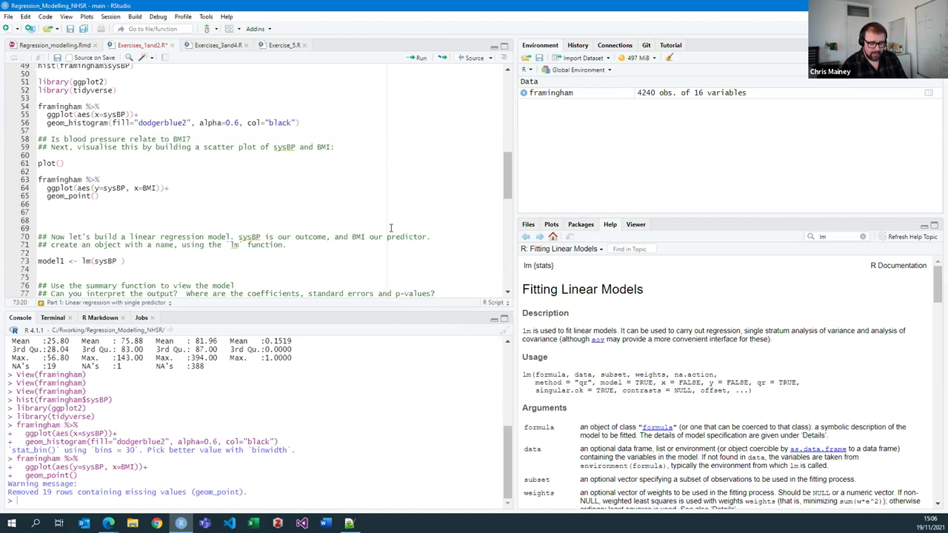
text(~)
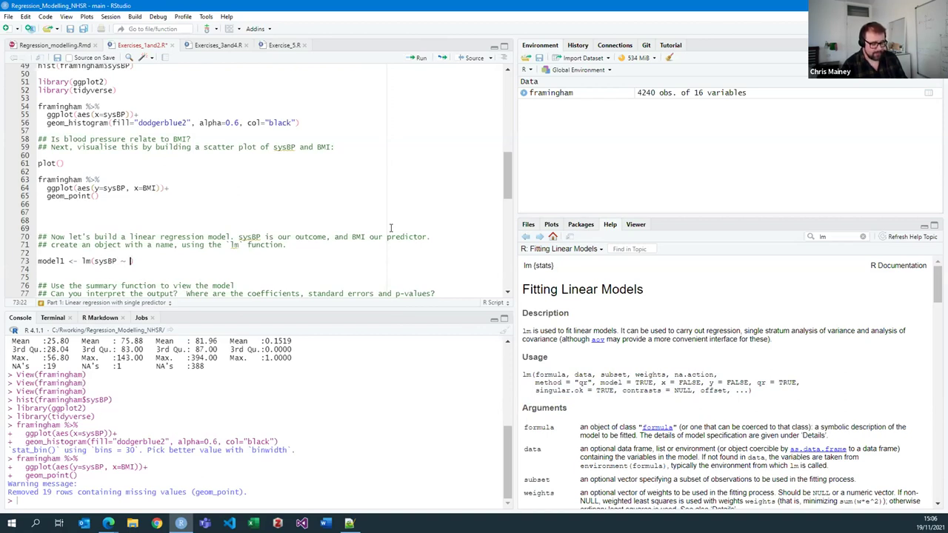
text( BMI)
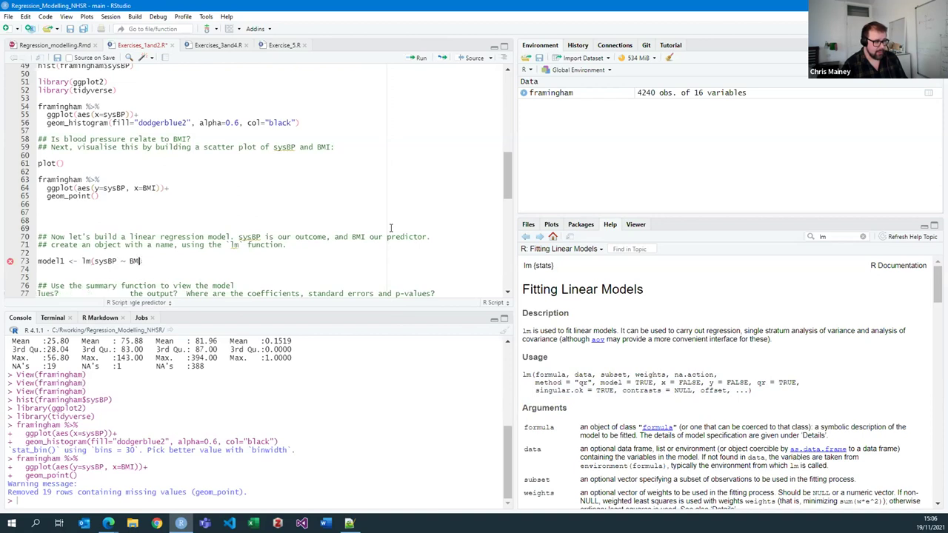
text(, data)
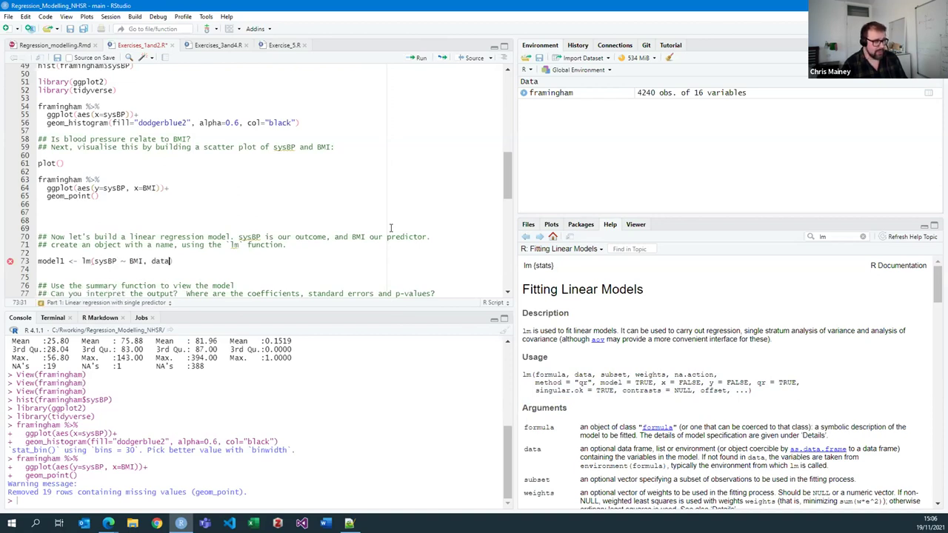
text(=framin)
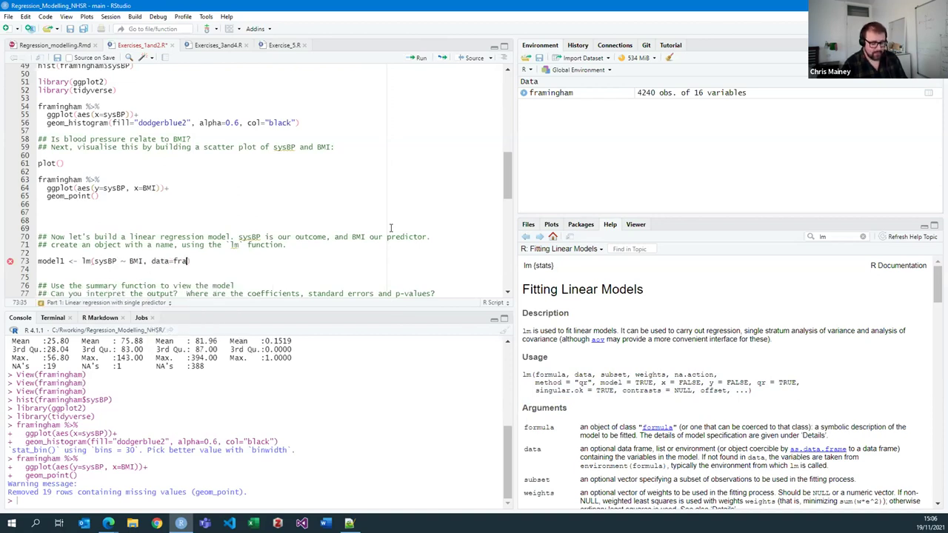
key(Tab)
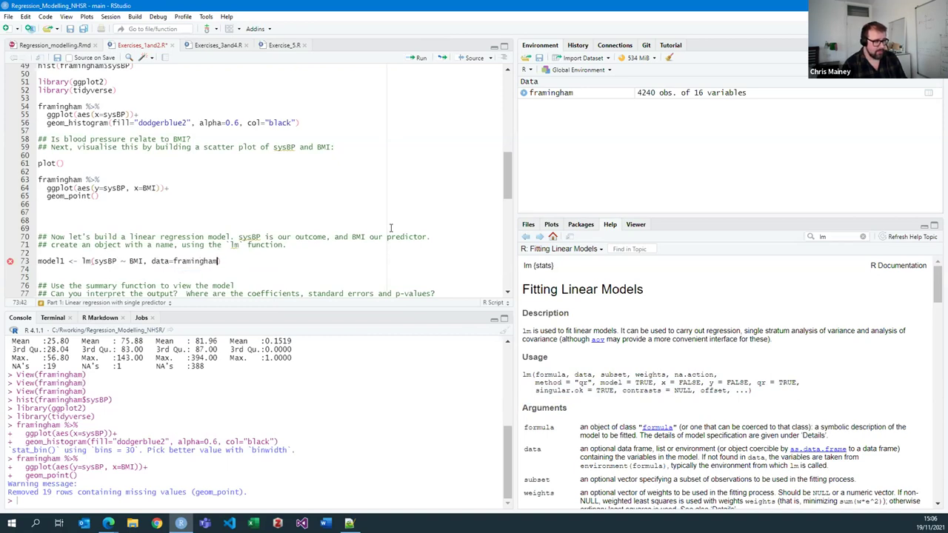
key(ctrl+Return)
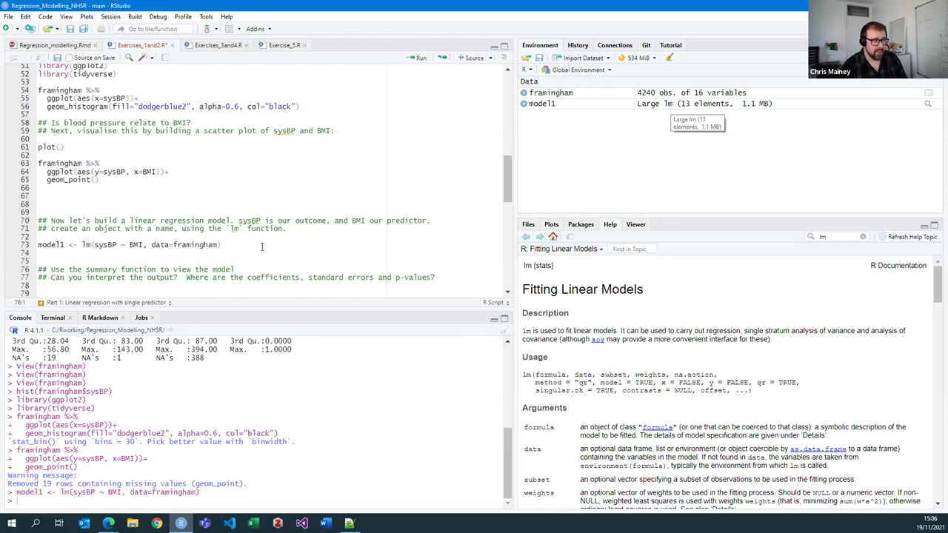
- Add summary(model1) on line 79 below the comment about using the summary function, and run it
scroll(263, 246, down, 2)
click(108, 229)
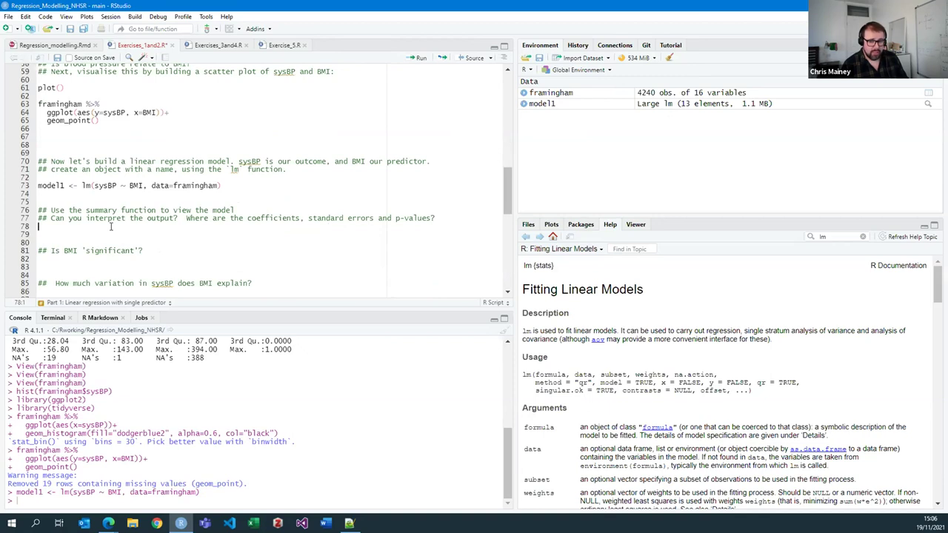
key(Return)
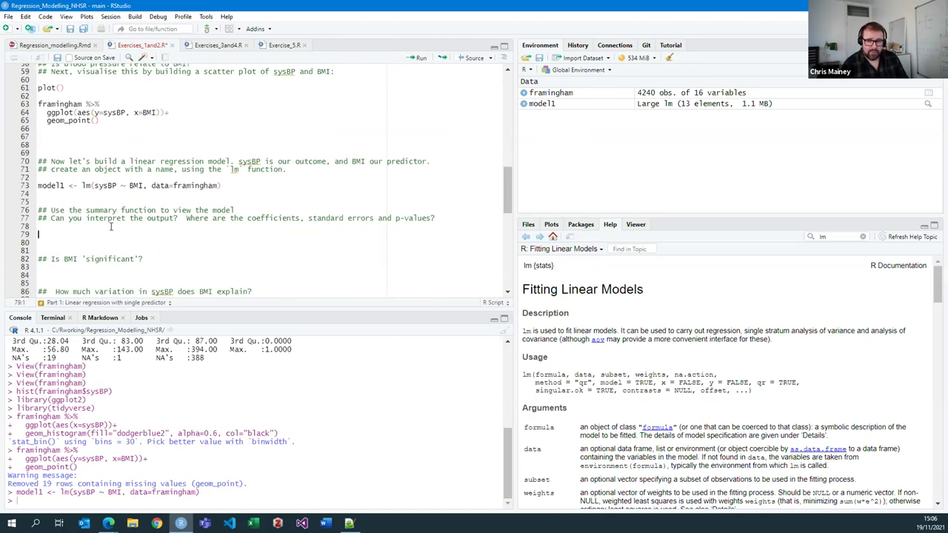
text(summary)
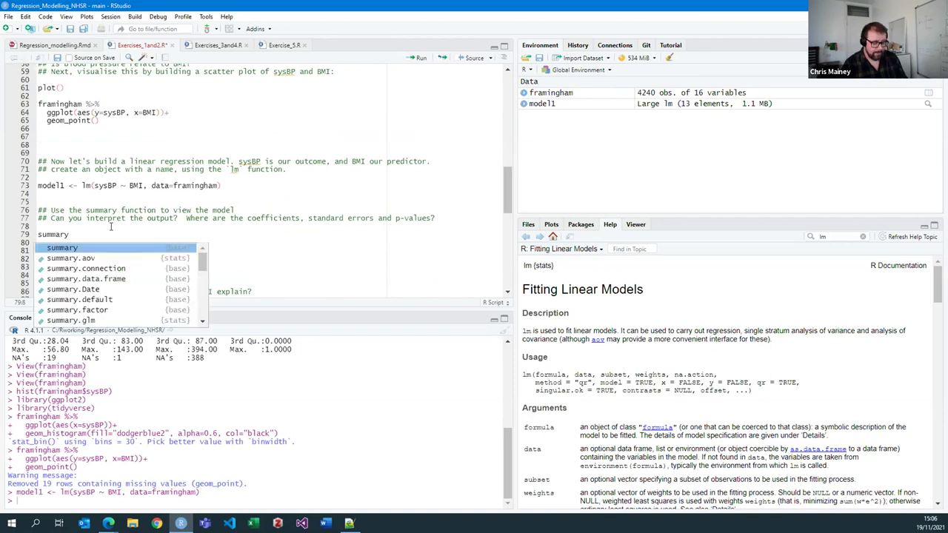
key(Tab)
text(model1)
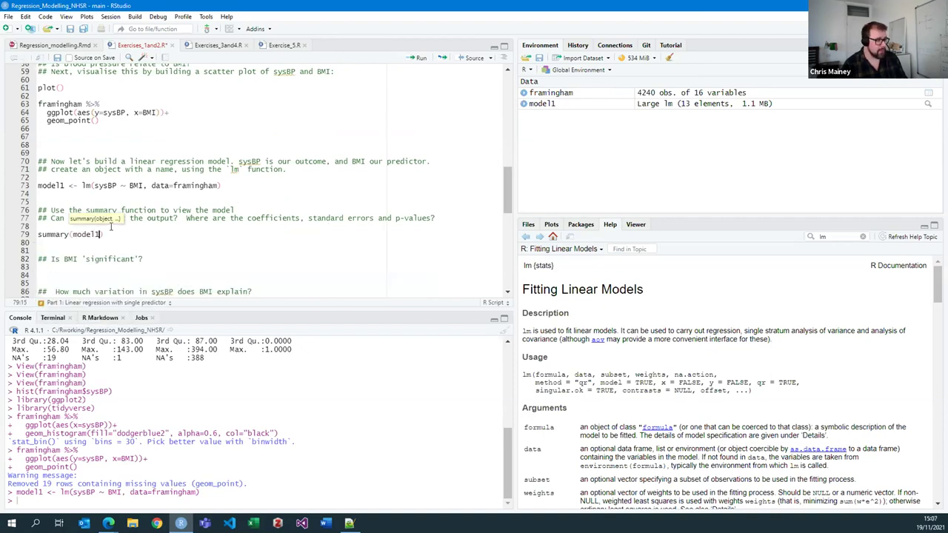
key(ctrl+Return)
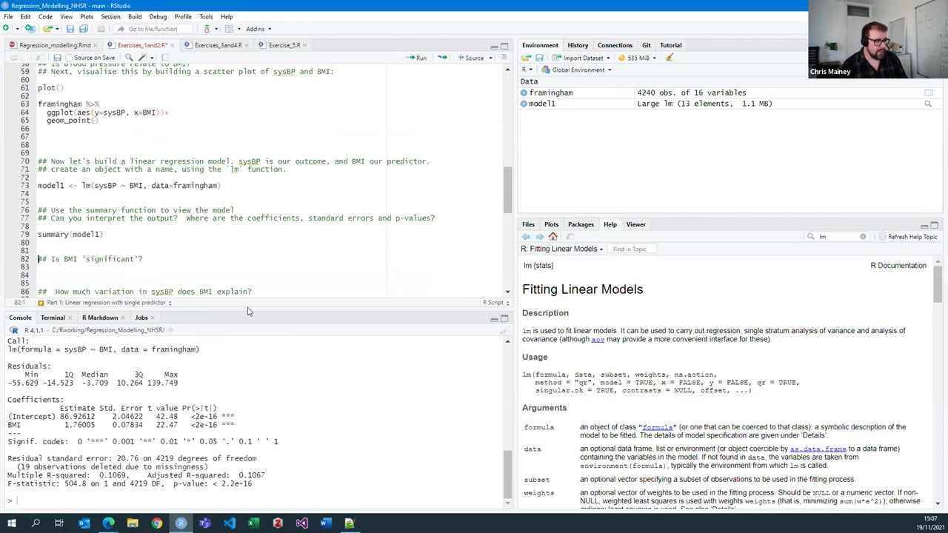
- Enlarge the console and examine the Call and Residuals sections of the model1 summary
drag(250, 310, 255, 252)
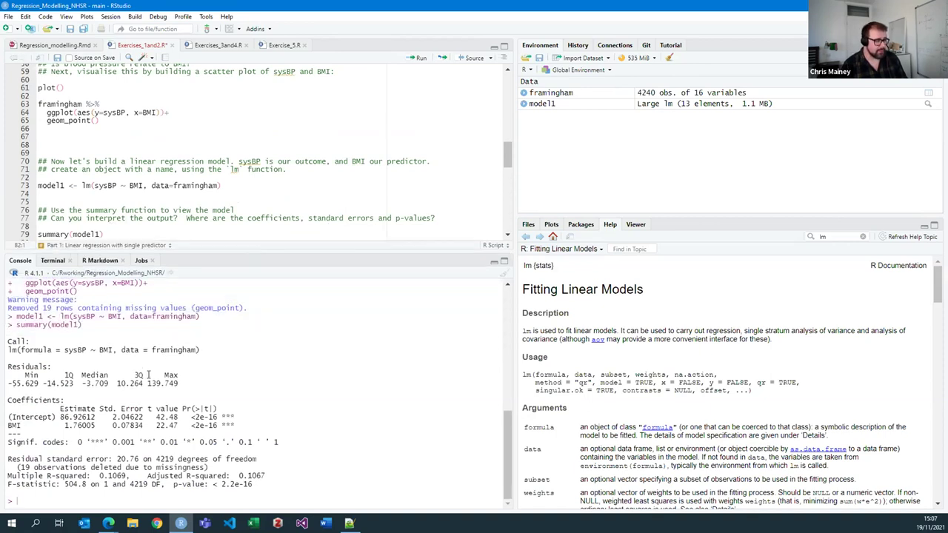
drag(8, 333, 205, 351)
click(205, 351)
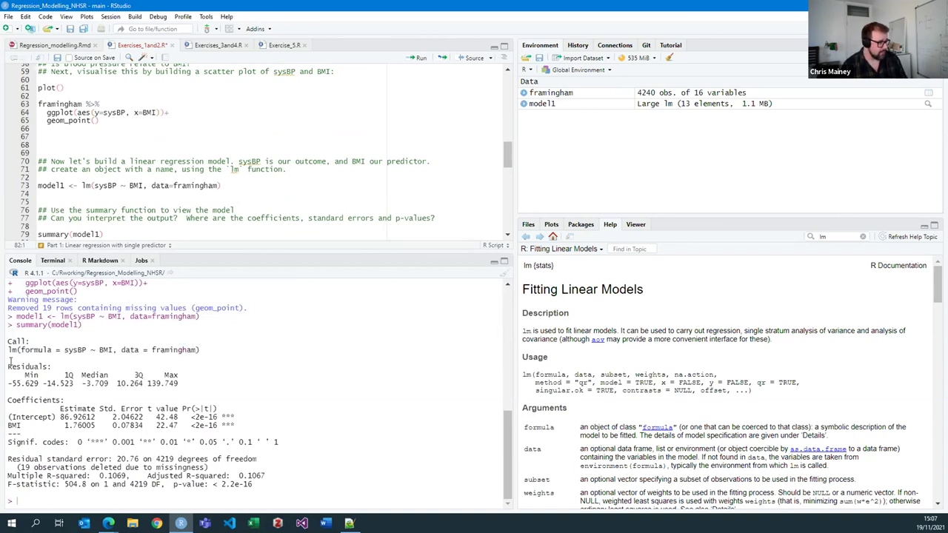
drag(9, 374, 189, 391)
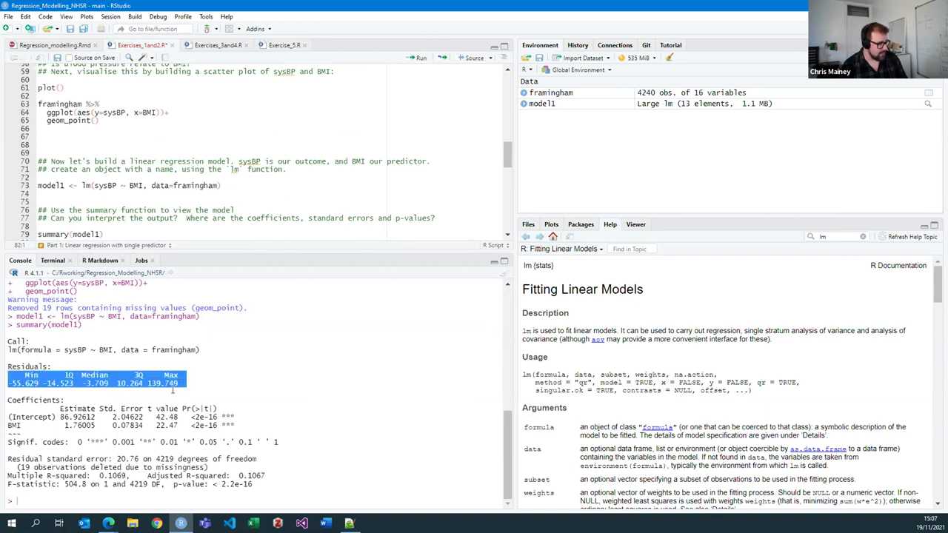
click(125, 406)
- Examine the intercept and BMI estimates and the adjusted R-squared in the model1 summary
drag(11, 420, 62, 419)
click(63, 419)
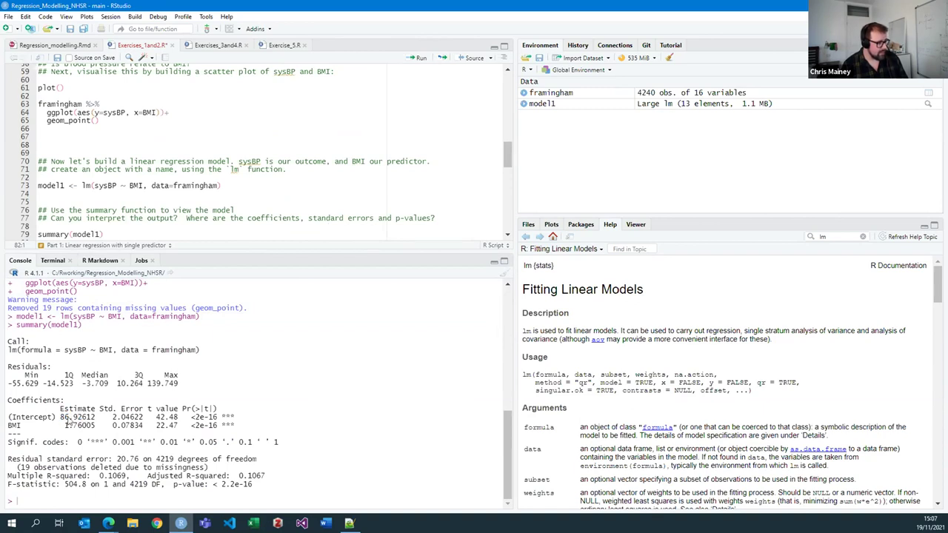
drag(61, 418, 100, 420)
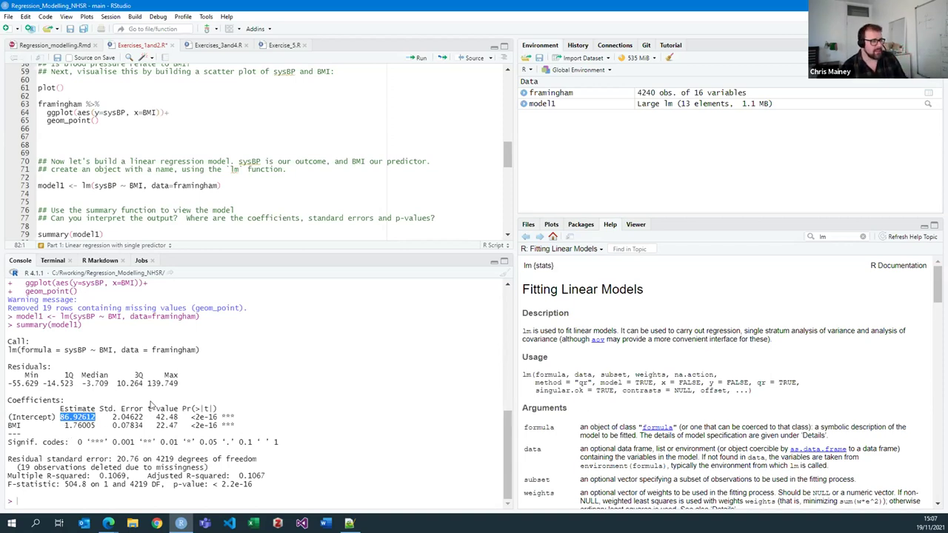
click(64, 426)
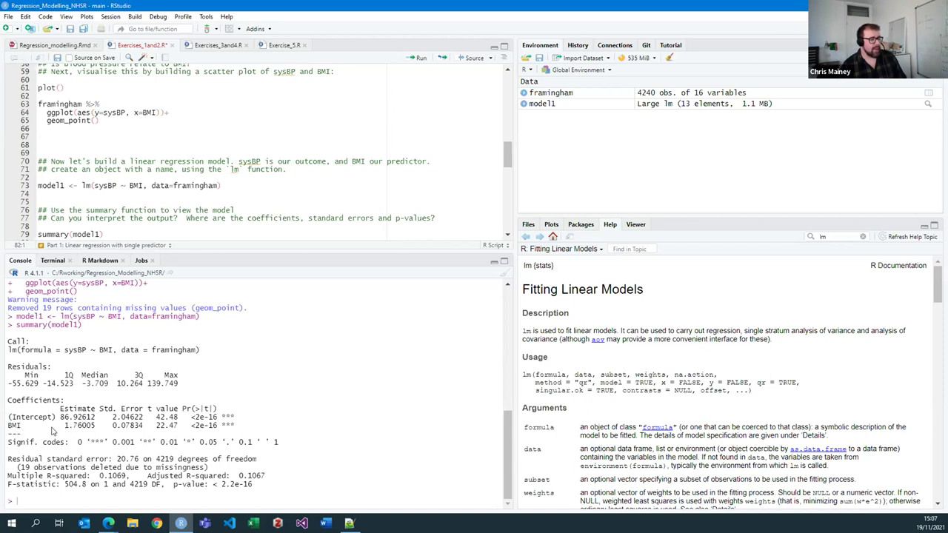
drag(65, 428, 91, 429)
click(103, 433)
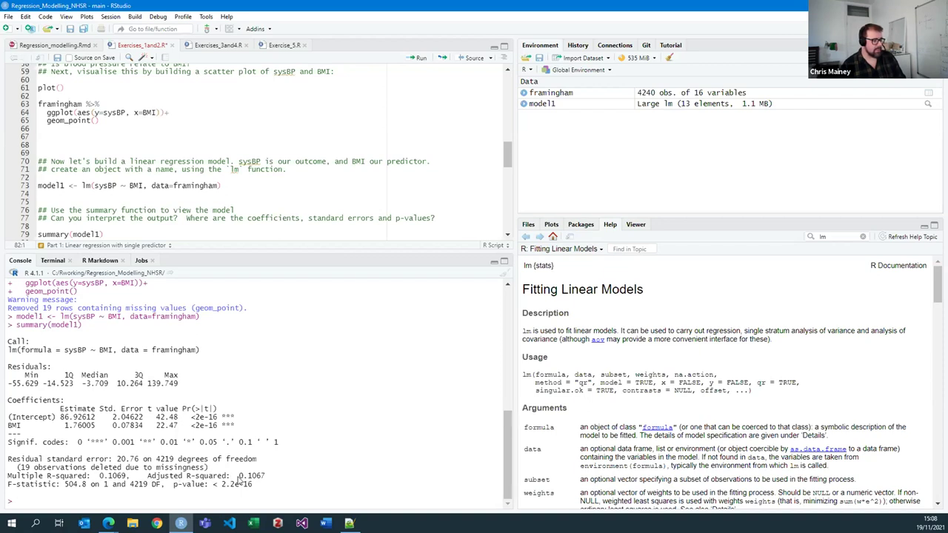
drag(239, 476, 271, 476)
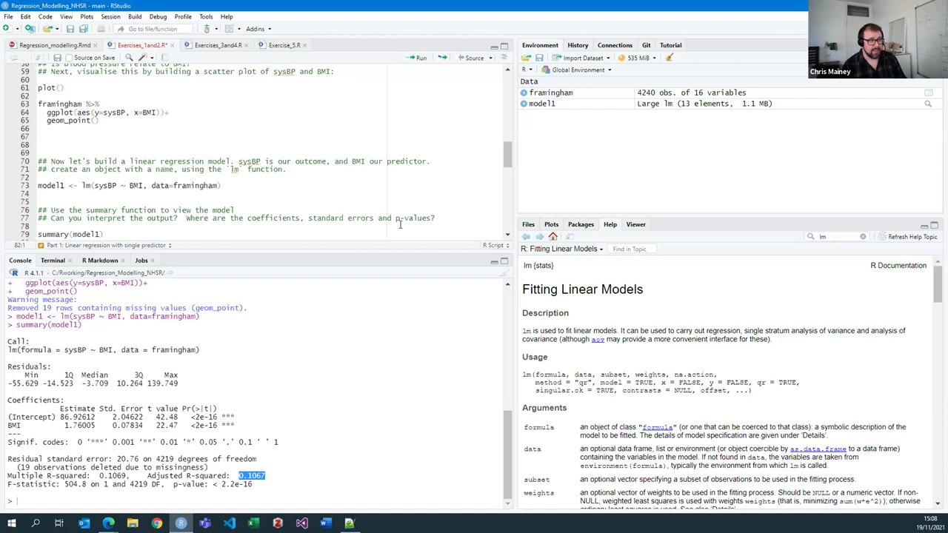
- Enlarge the script area and read the remaining Part 1 questions against the adjusted R-squared and intercept of the model1 summary
drag(303, 252, 311, 337)
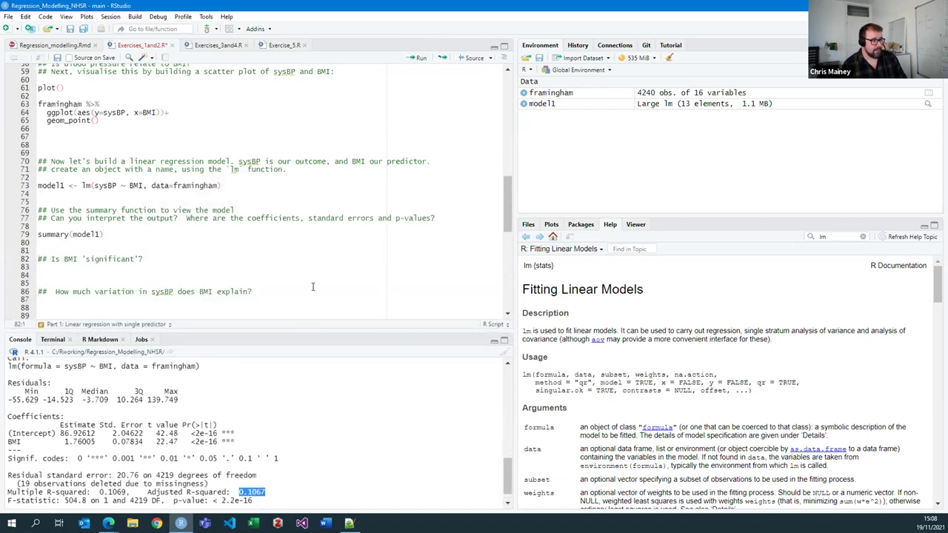
scroll(312, 286, down, 2)
click(372, 245)
scroll(372, 248, down, 2)
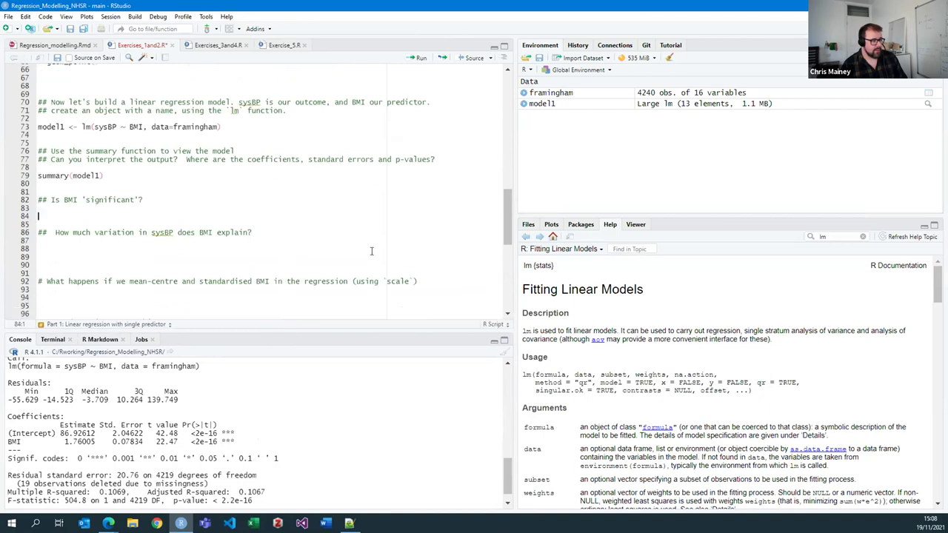
click(127, 246)
drag(242, 495, 268, 494)
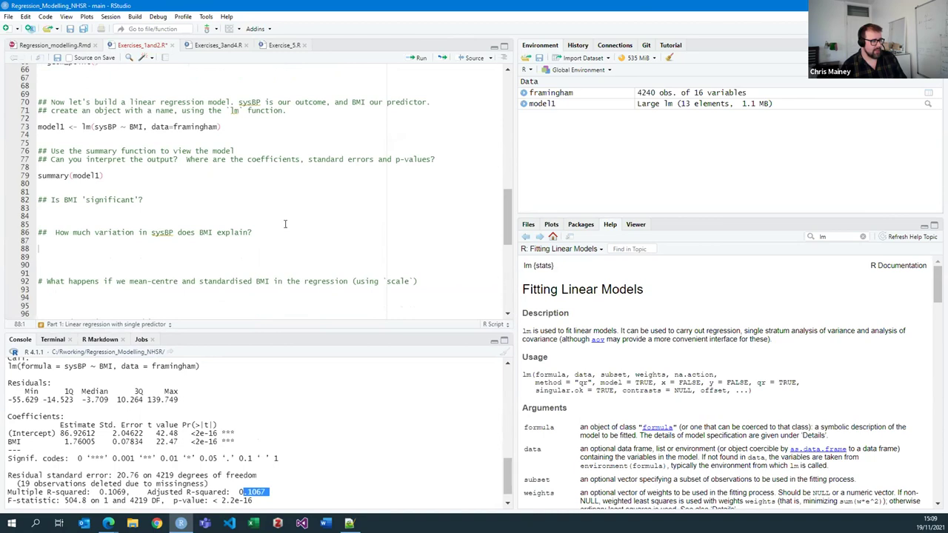
drag(511, 248, 510, 262)
click(157, 158)
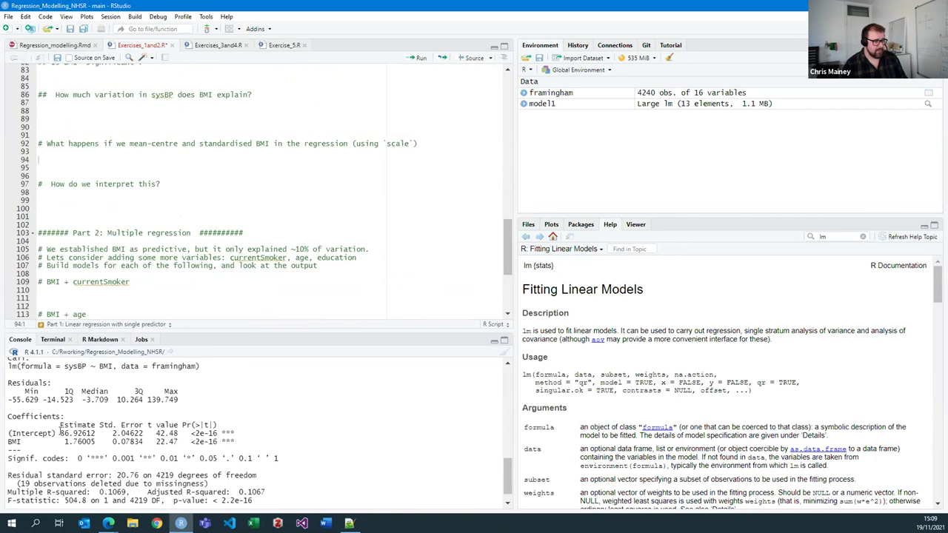
drag(63, 434, 108, 434)
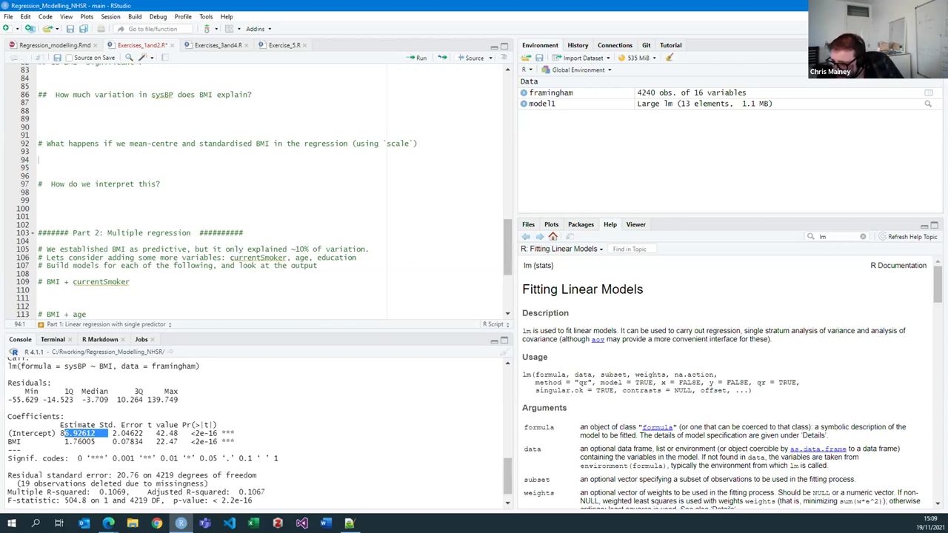
key(alt+Tab)
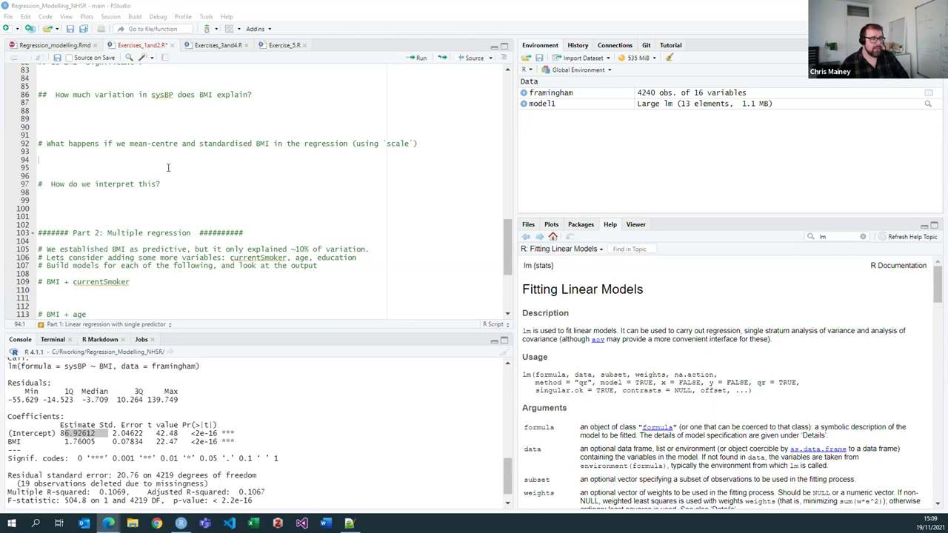
scroll(170, 395, down, 1)
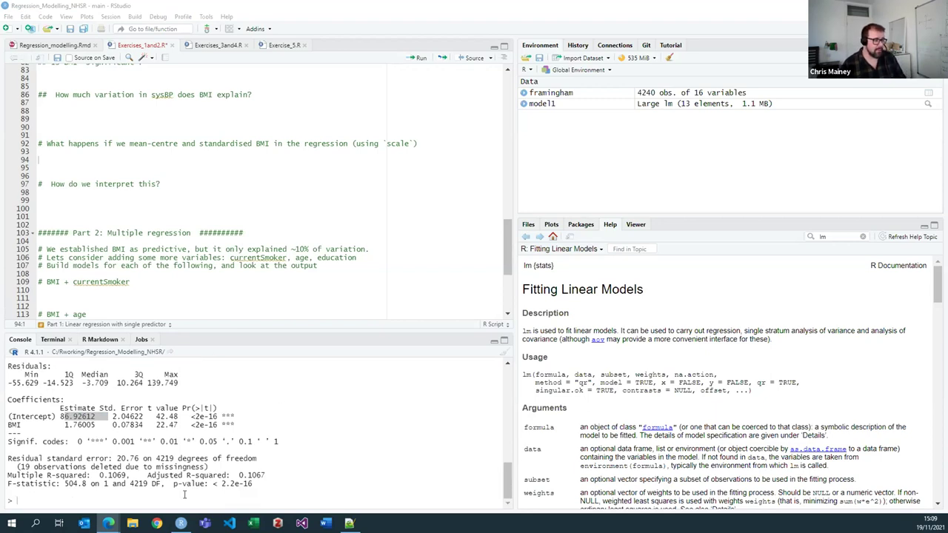
click(74, 502)
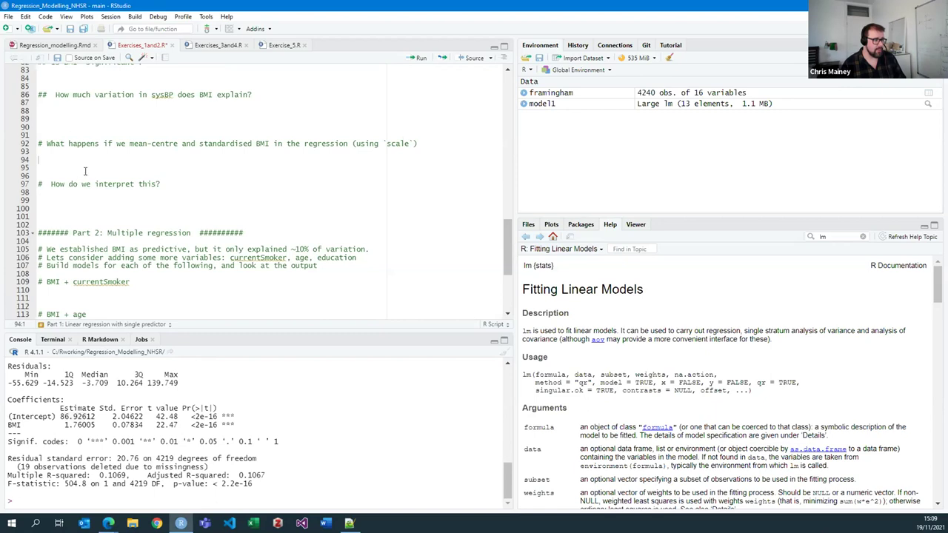
- Add plot(model1) on line 81 below the summary call and run it
scroll(121, 154, up, 2)
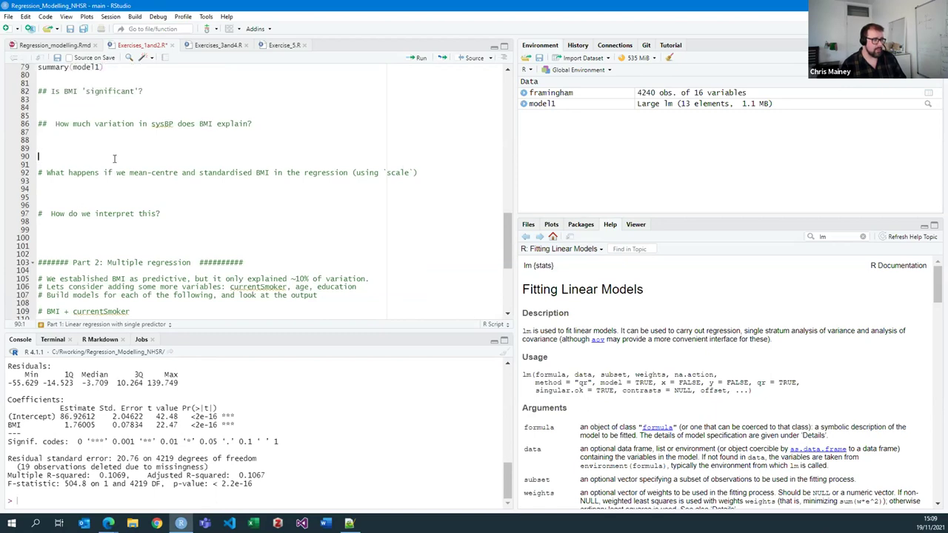
click(142, 97)
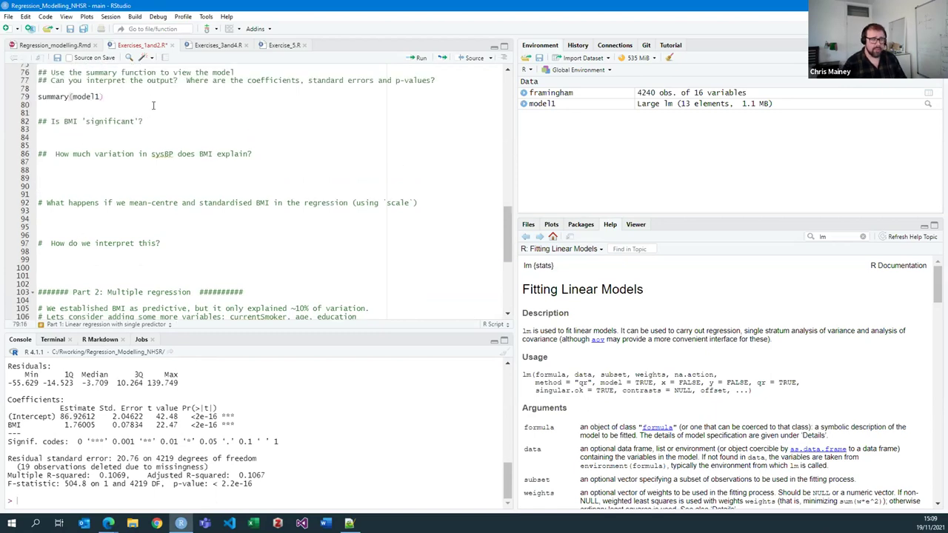
key(Return)
key(Return)
text(plot()
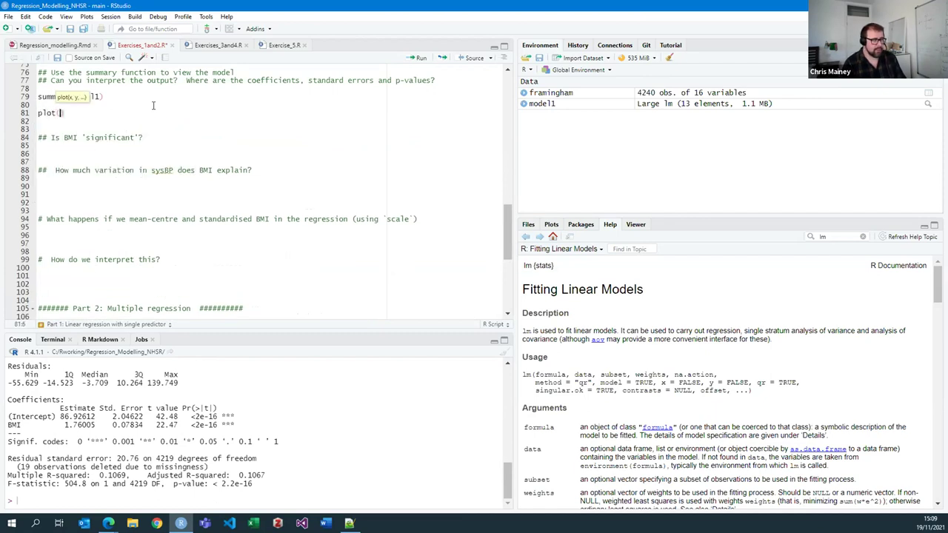
text(model1)
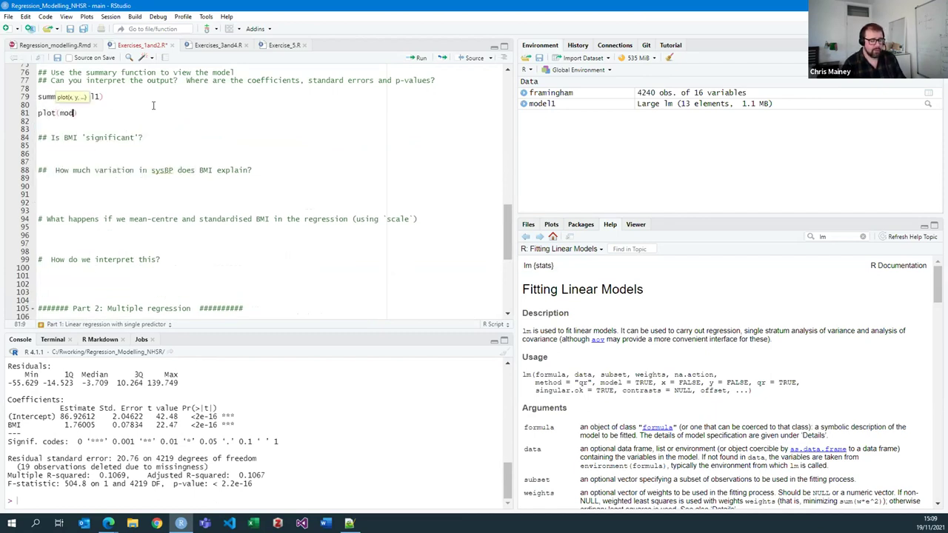
key(ctrl+Return)
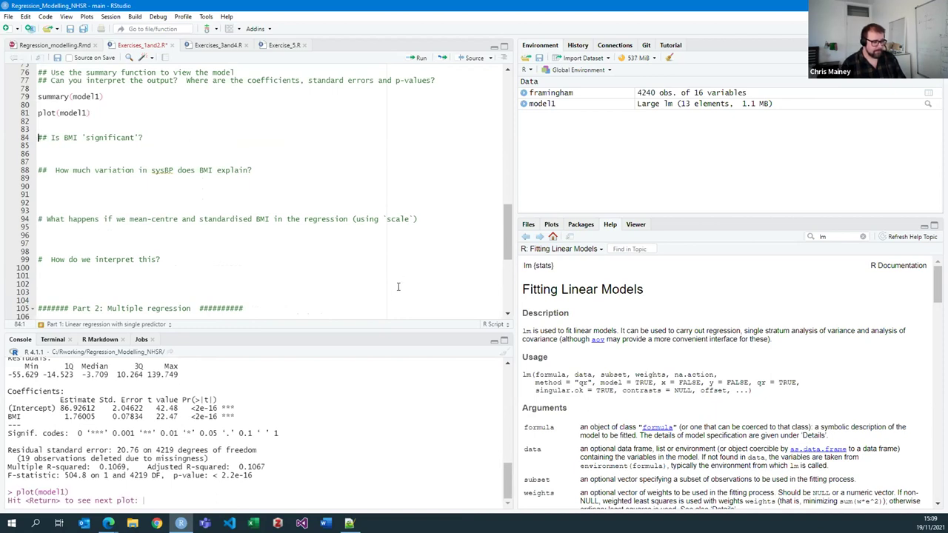
- Step through the model1 diagnostic plots: Residuals vs Fitted, Normal Q-Q, Scale-Location and Residuals vs Leverage
click(197, 487)
key(Return)
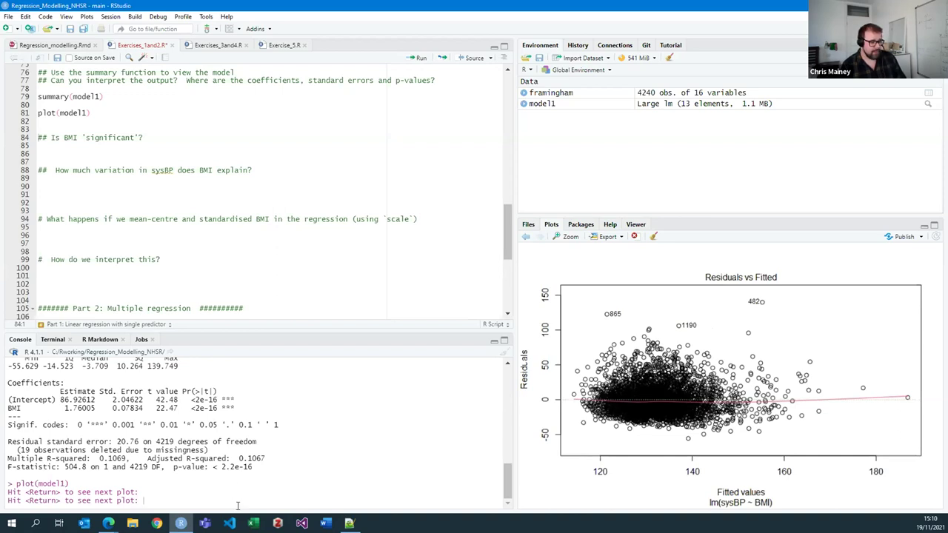
key(Return)
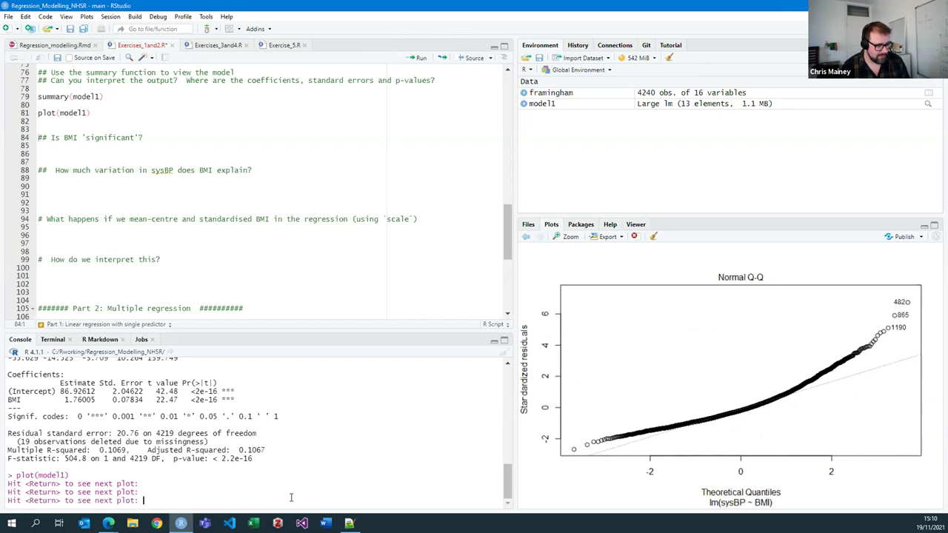
key(Return)
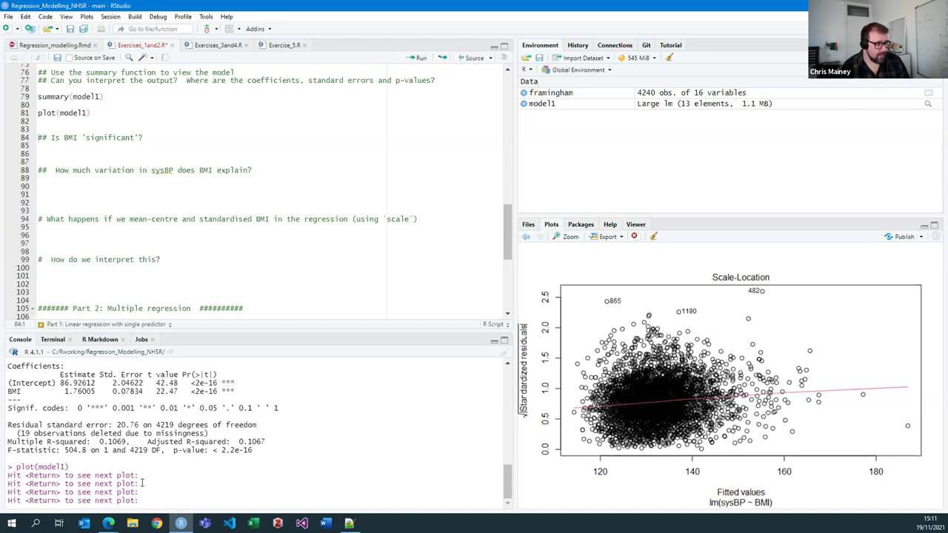
key(Return)
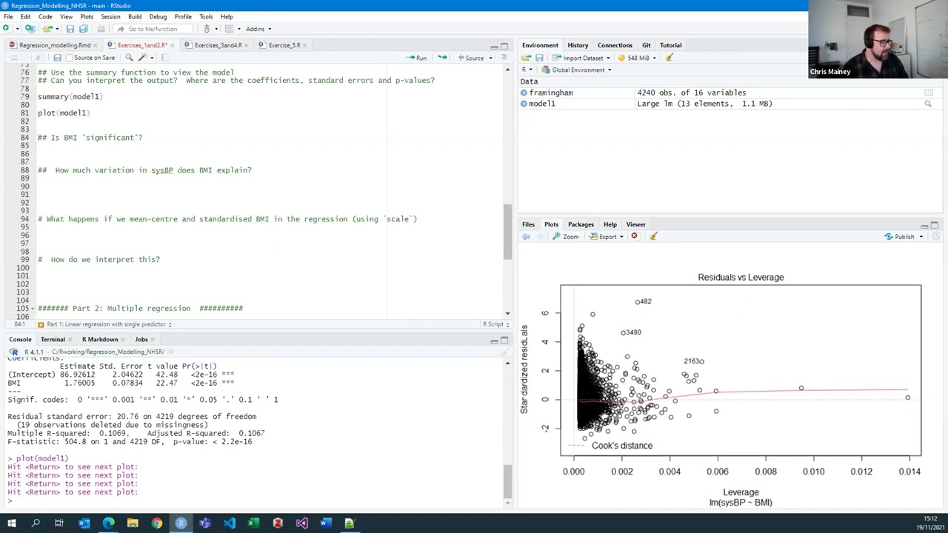
- Start an assignment to model1_scaled on line 96, below the question about mean-centring and standardising BMI
click(82, 229)
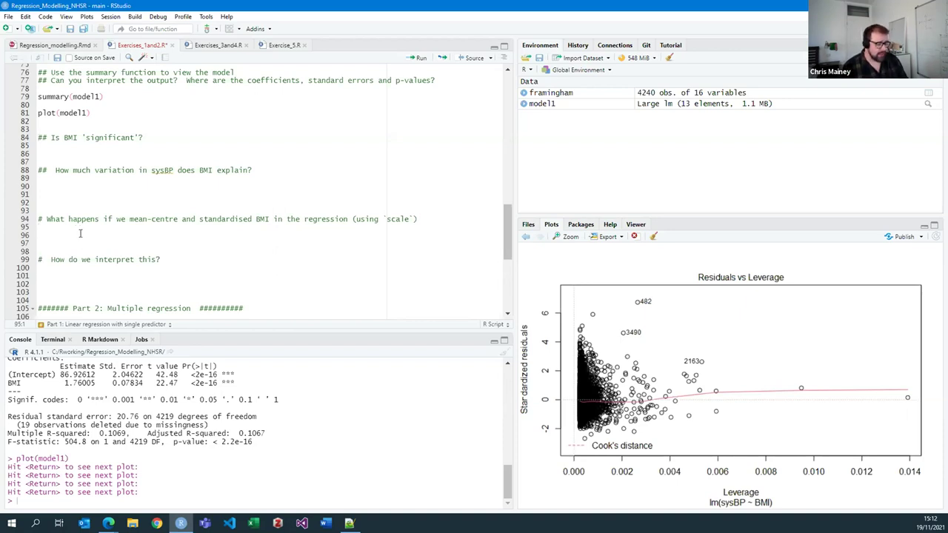
key(Return)
text(model1)
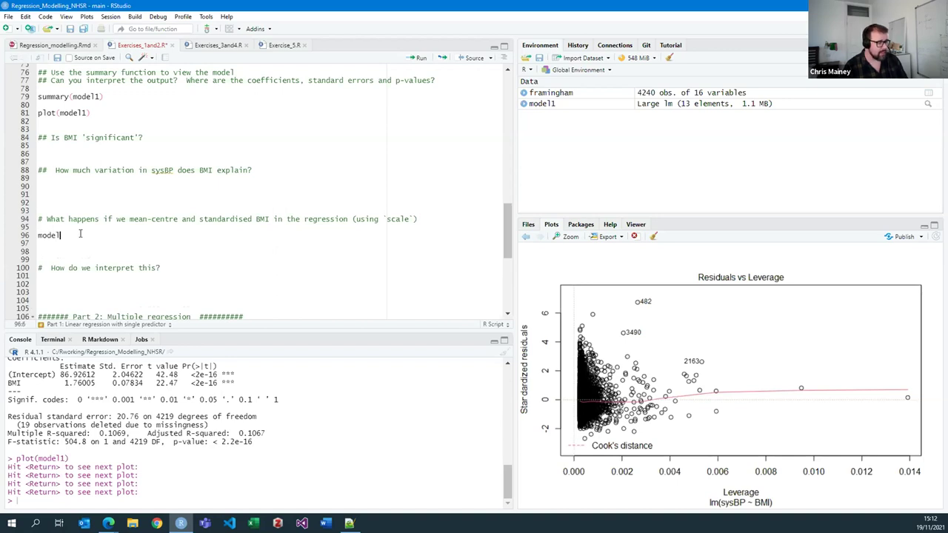
text(_scaled)
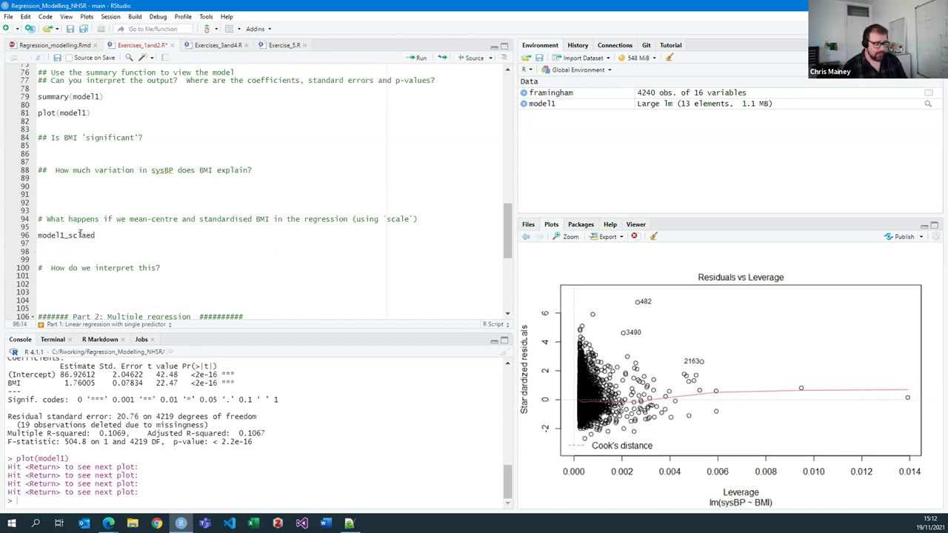
click(77, 234)
click(80, 234)
key(Delete)
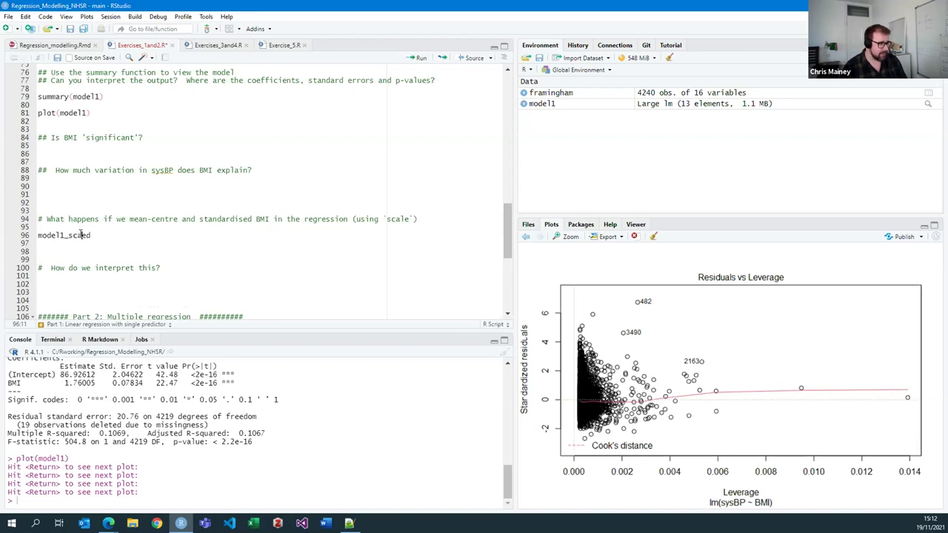
text(l1)
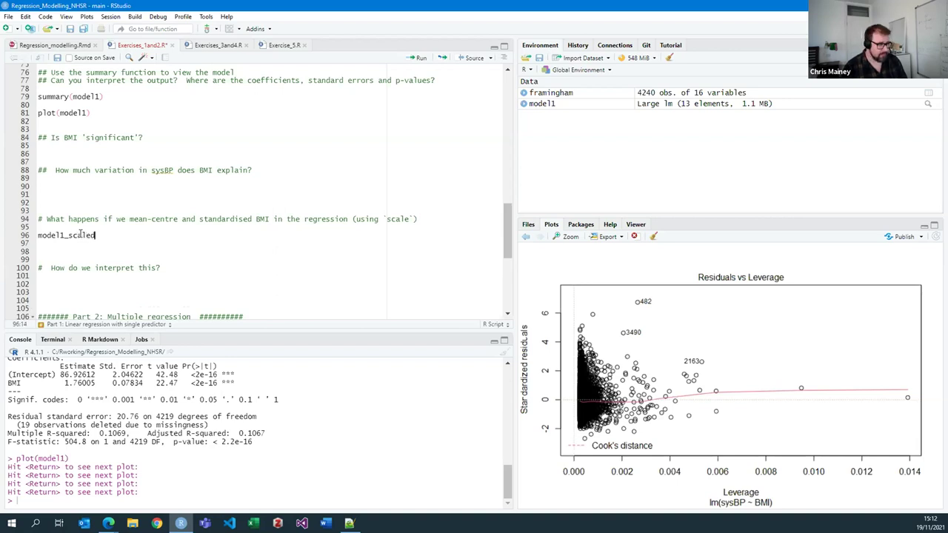
text( <-)
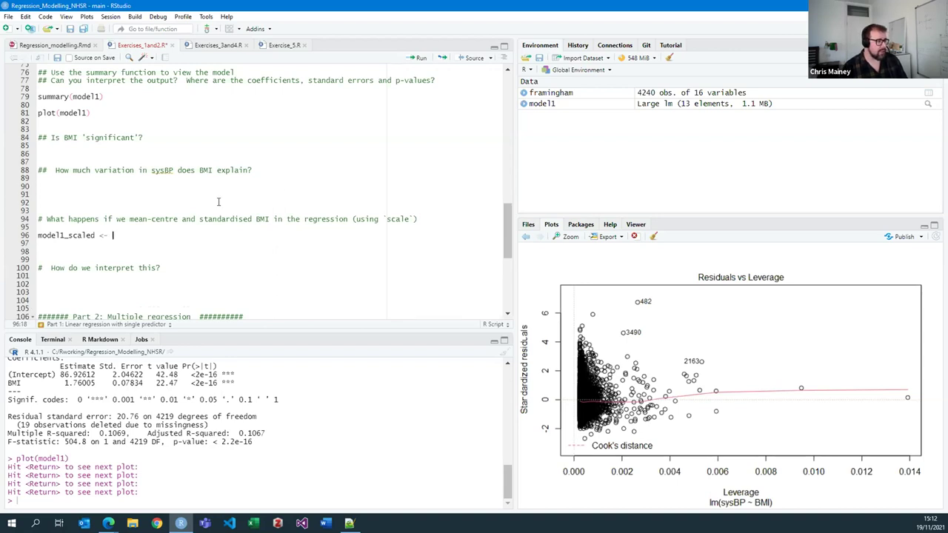
- Copy the lm(sysBP ~ BMI, data=framingham) call from the model1 line into the model1_scaled assignment
scroll(85, 137, up, 3)
drag(83, 136, 228, 139)
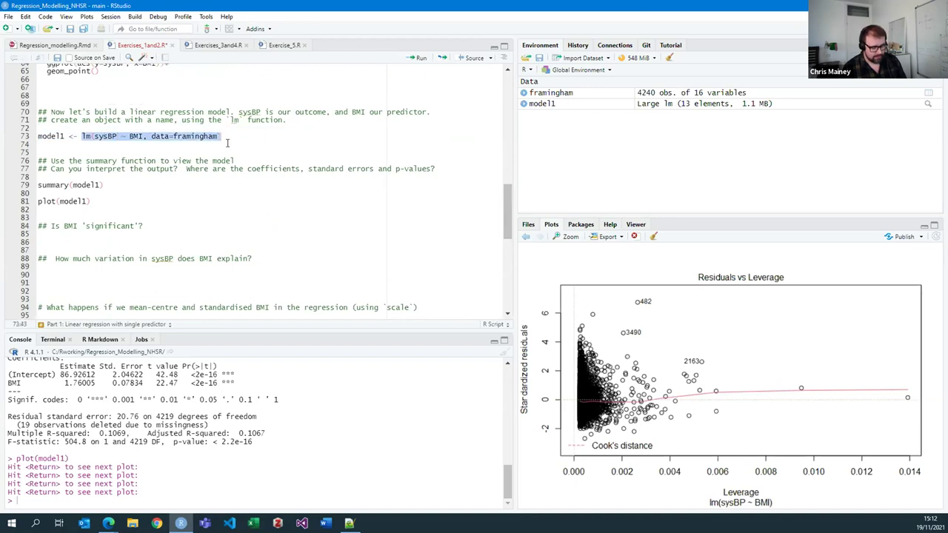
scroll(120, 267, down, 2)
click(119, 268)
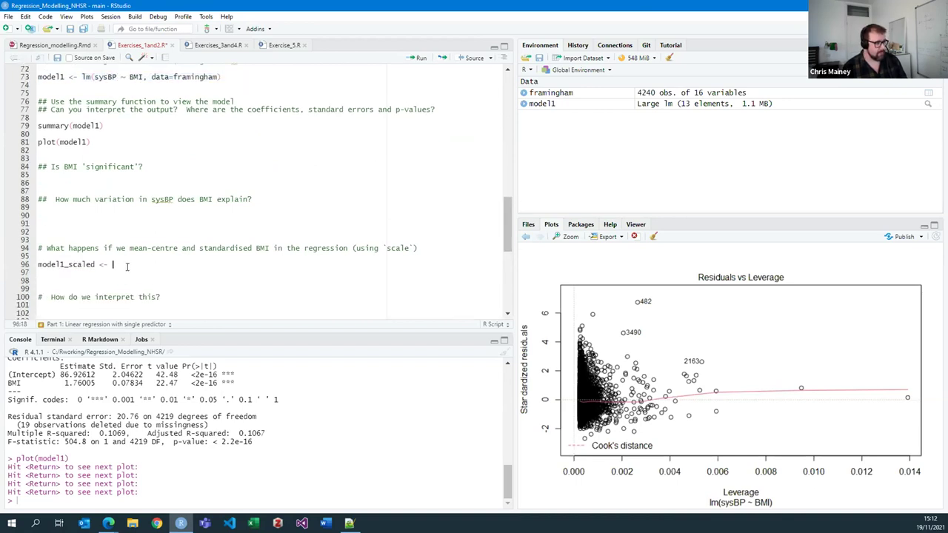
text(lm(sysBP ~ BMI, data=framingham))
- Wrap BMI in scale() in the model1_scaled formula and run the line to fit the model
click(160, 264)
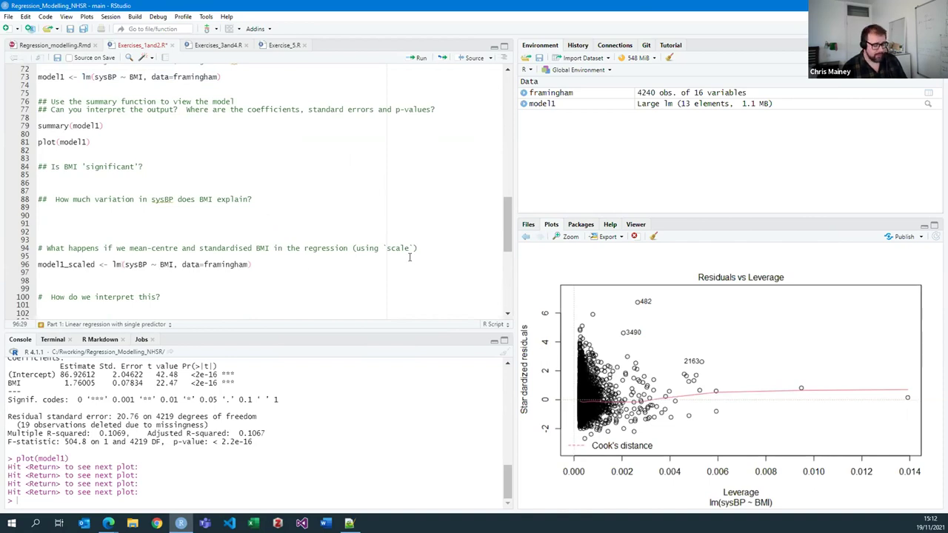
text(sca)
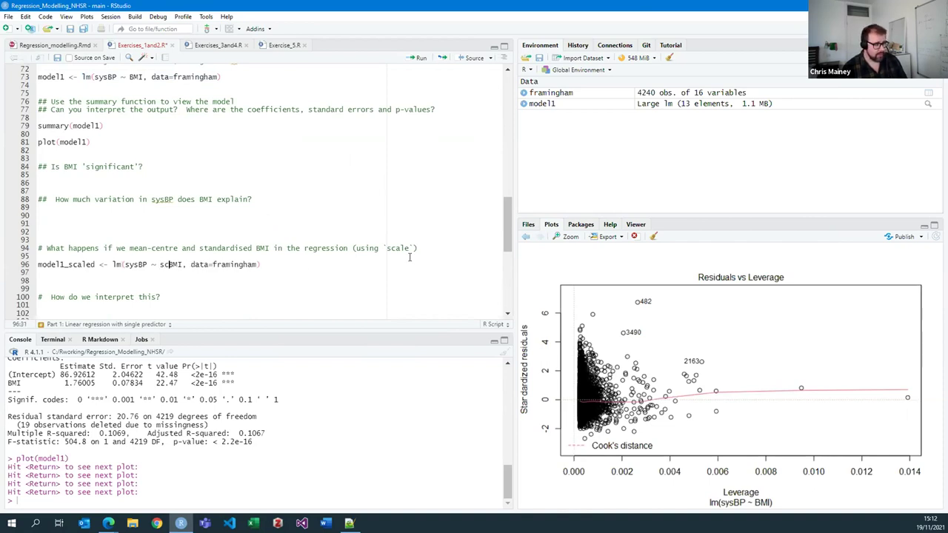
text(le()
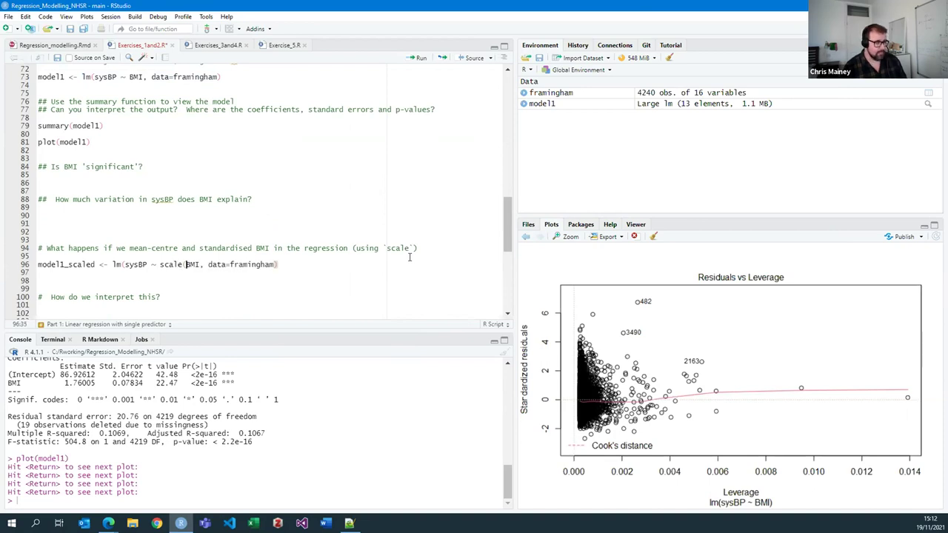
key(Right)
key(Right)
key(Right)
text())
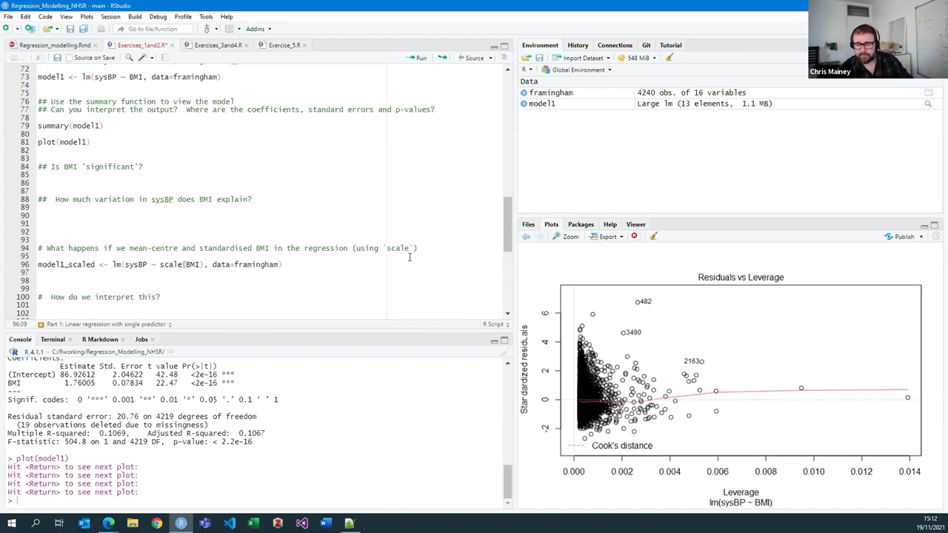
key(ctrl+Return)
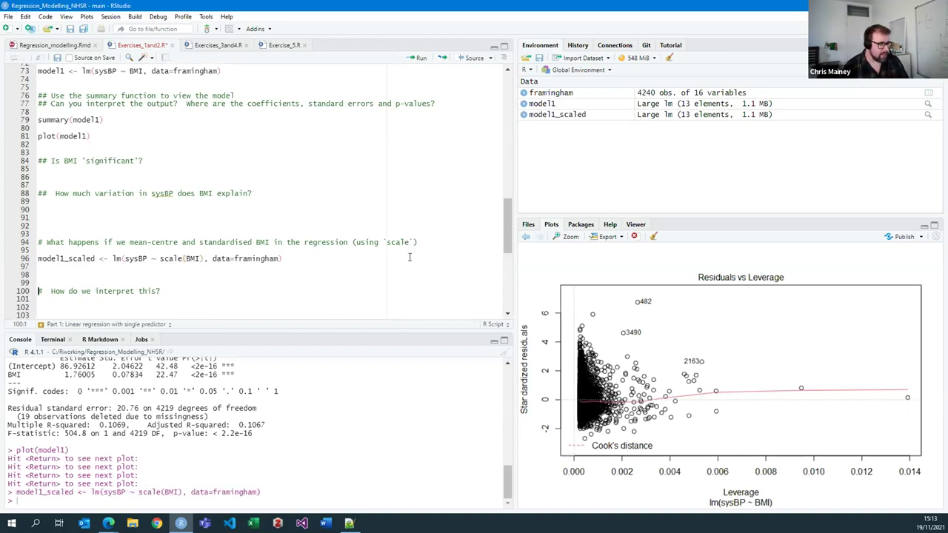
- Add summary(model1_scaled) on line 98 below the model fit and run it
key(Up)
key(Up)
text(summary()
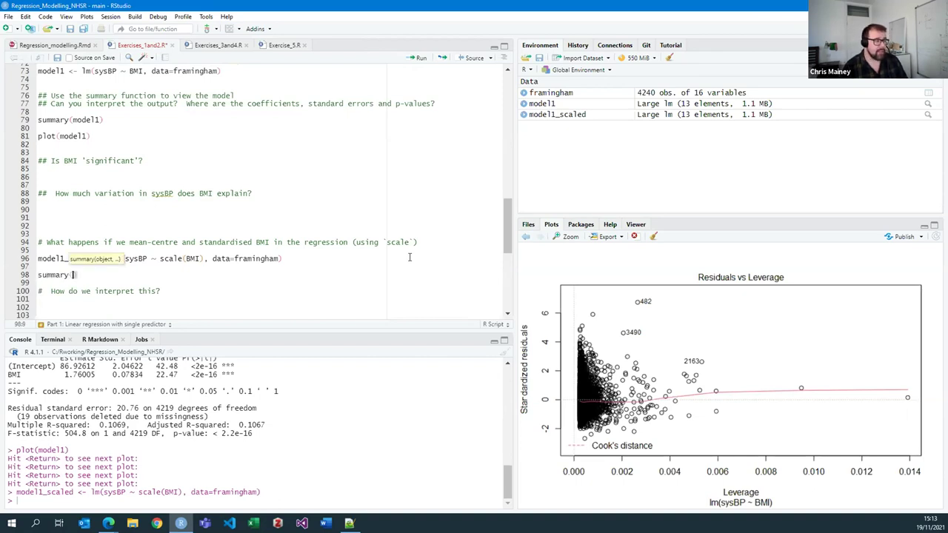
text(model)
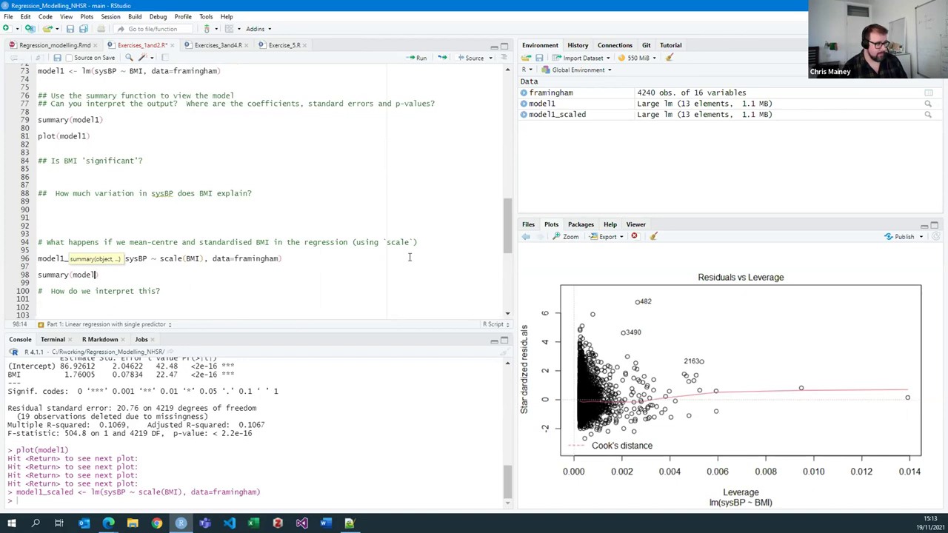
text(1)
key(Down)
key(Return)
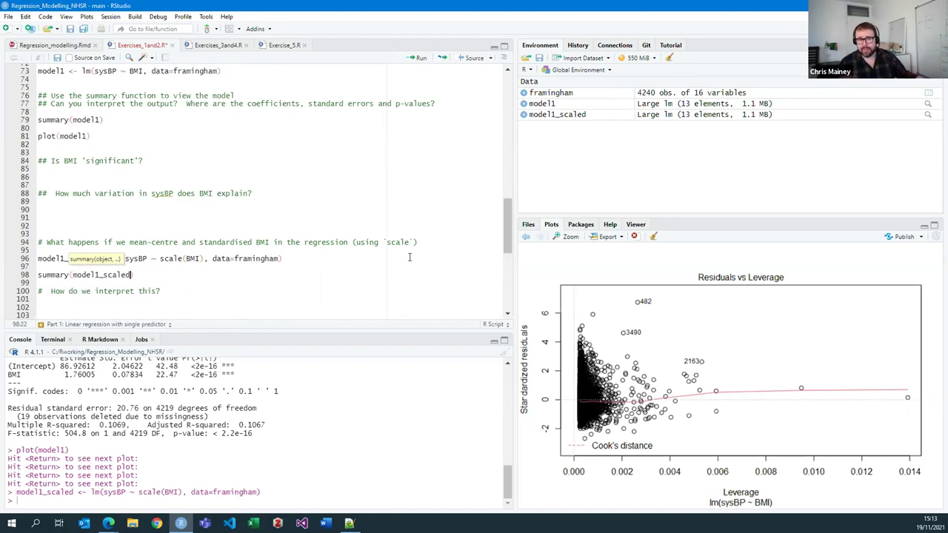
text())
key(ctrl+Return)
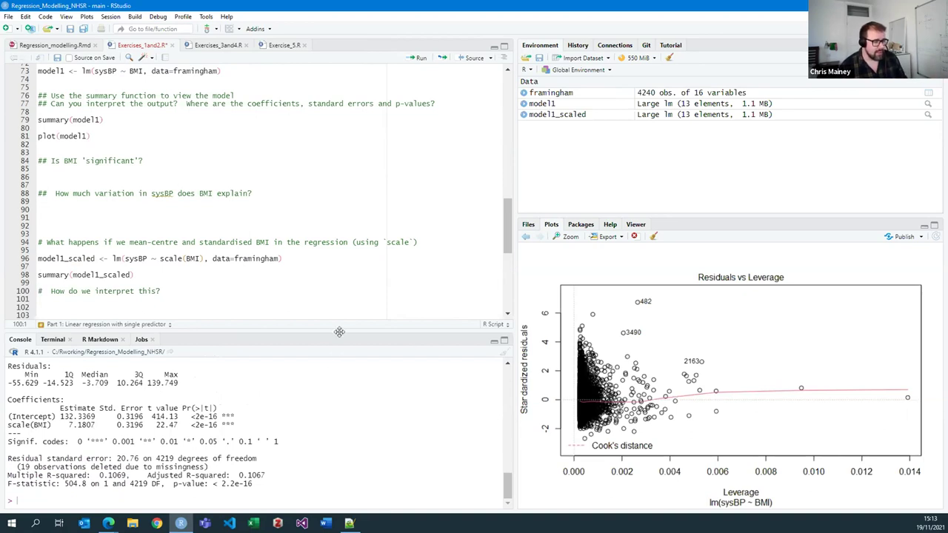
- Enlarge the console and examine the intercept and scale(BMI) estimates and the adjusted R-squared in the model1_scaled summary
drag(339, 332, 337, 257)
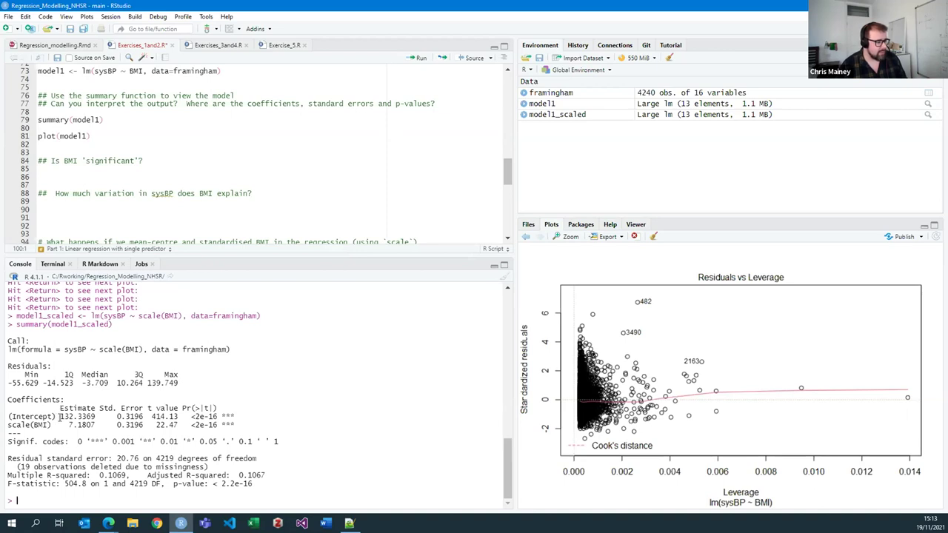
drag(60, 416, 99, 425)
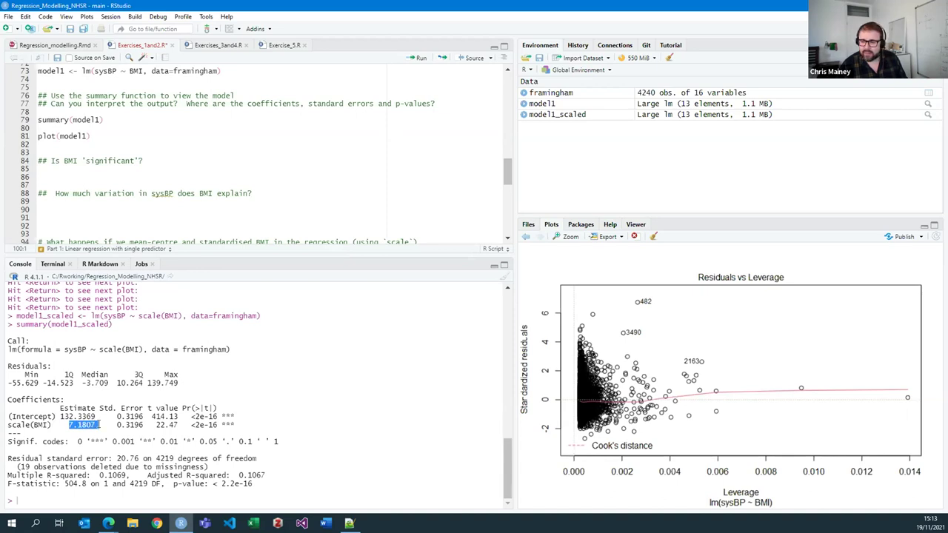
drag(69, 425, 99, 420)
click(99, 420)
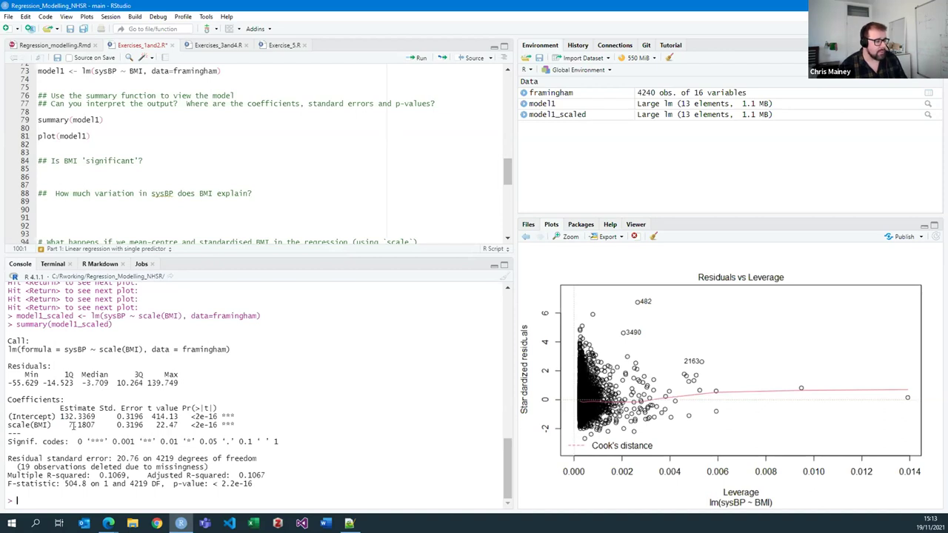
drag(71, 422, 90, 416)
click(93, 417)
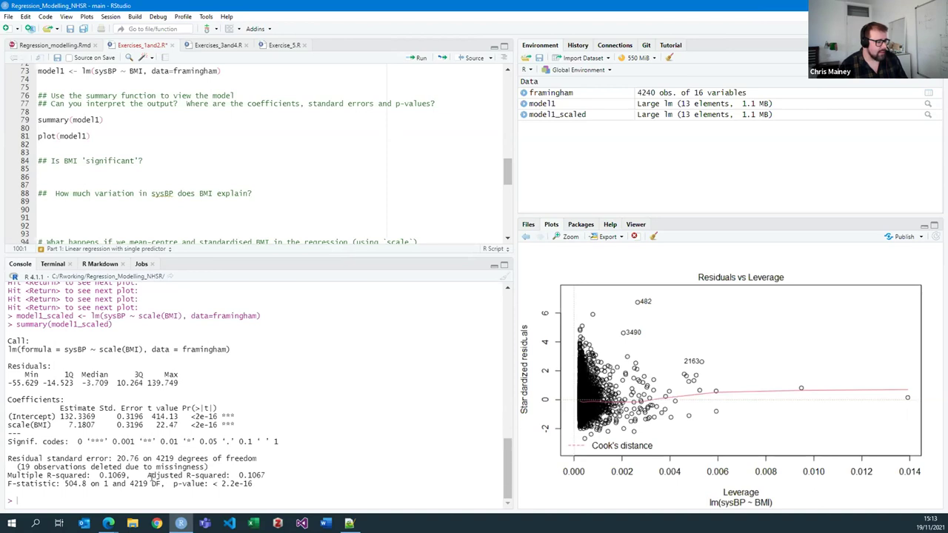
drag(143, 476, 267, 475)
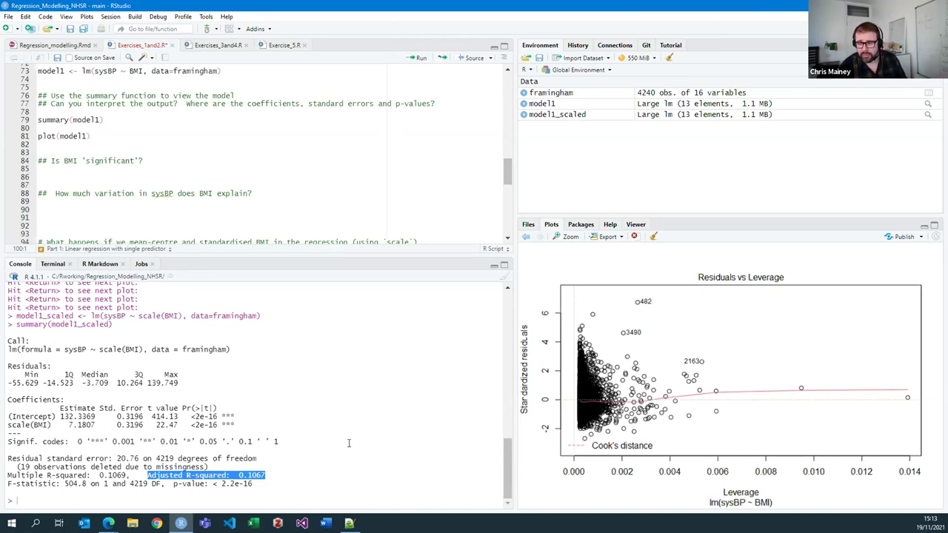
click(52, 414)
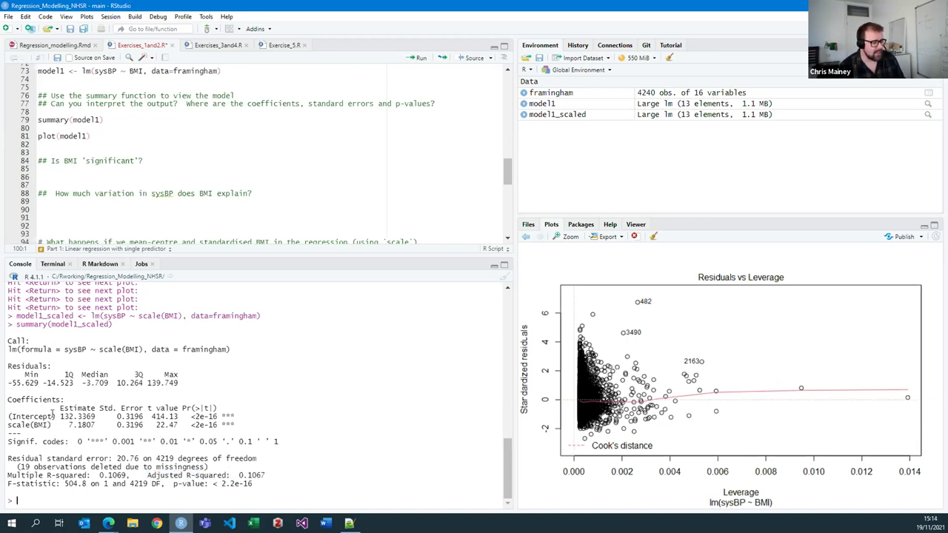
drag(60, 416, 96, 419)
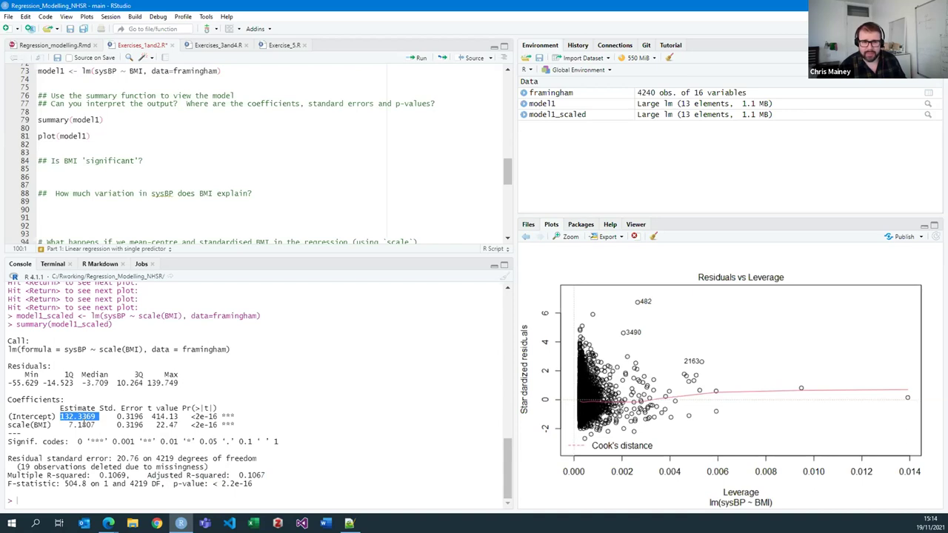
- Review the scaling and interpretation questions in the script against the intercept estimate of the model1_scaled summary
click(200, 138)
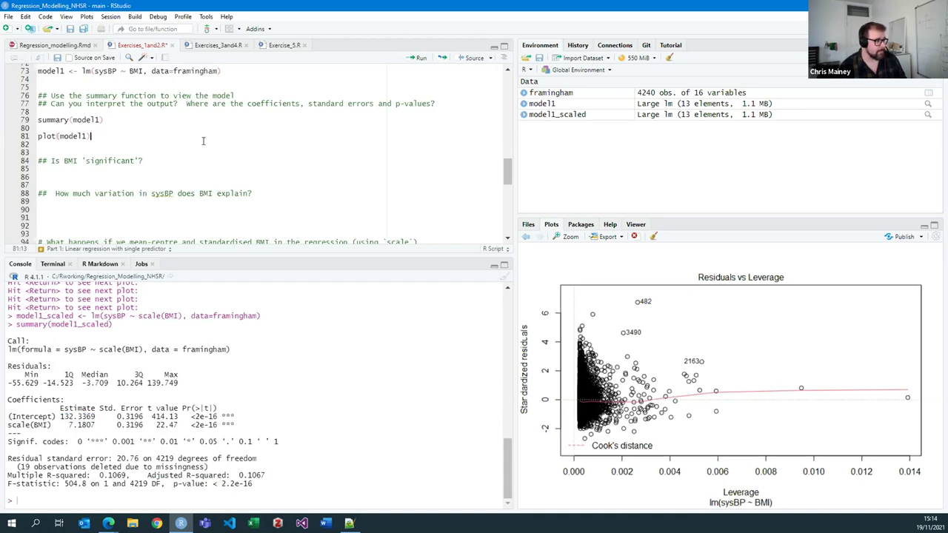
scroll(235, 200, down, 3)
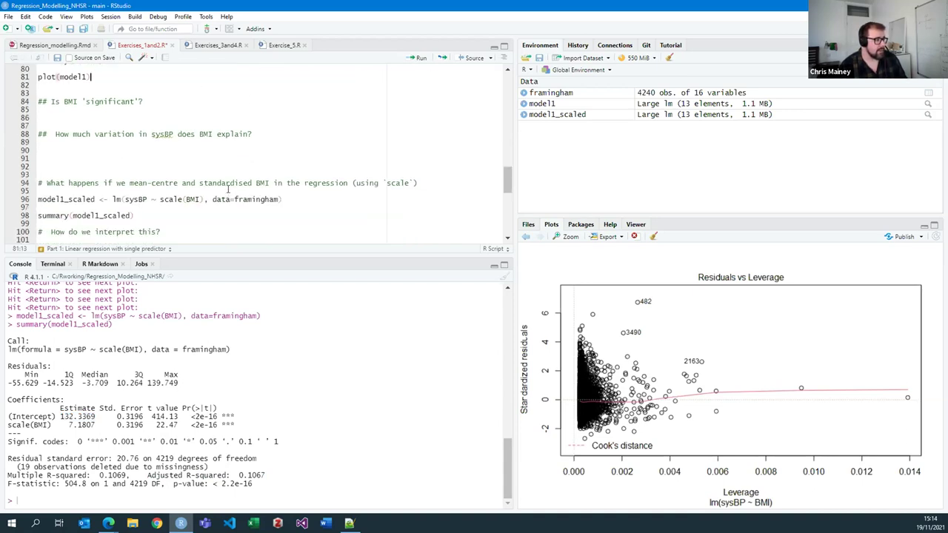
scroll(228, 189, down, 3)
click(198, 163)
click(139, 181)
click(48, 196)
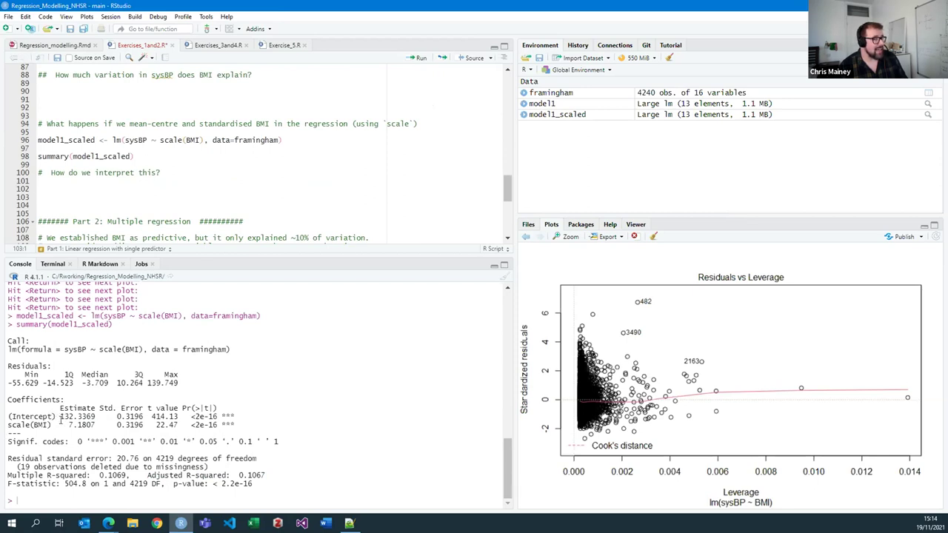
drag(60, 417, 95, 417)
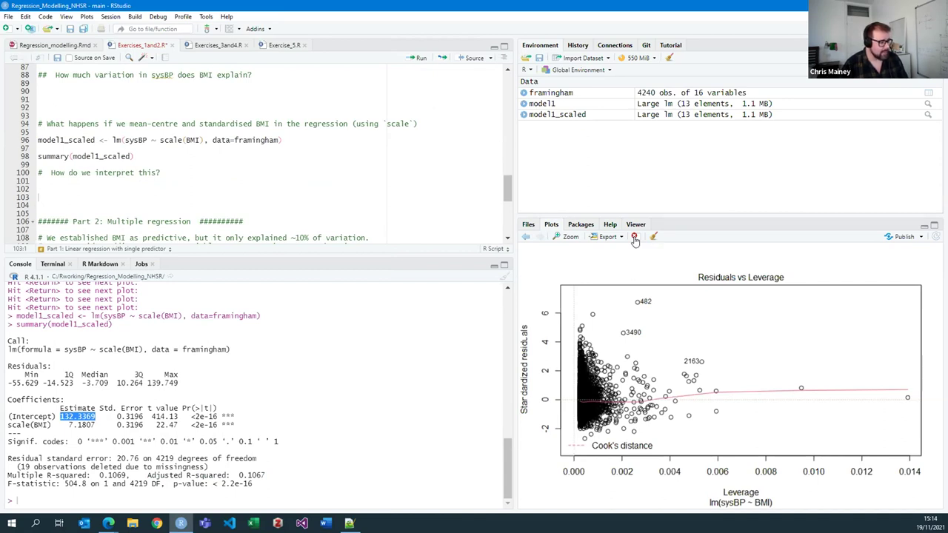
click(339, 411)
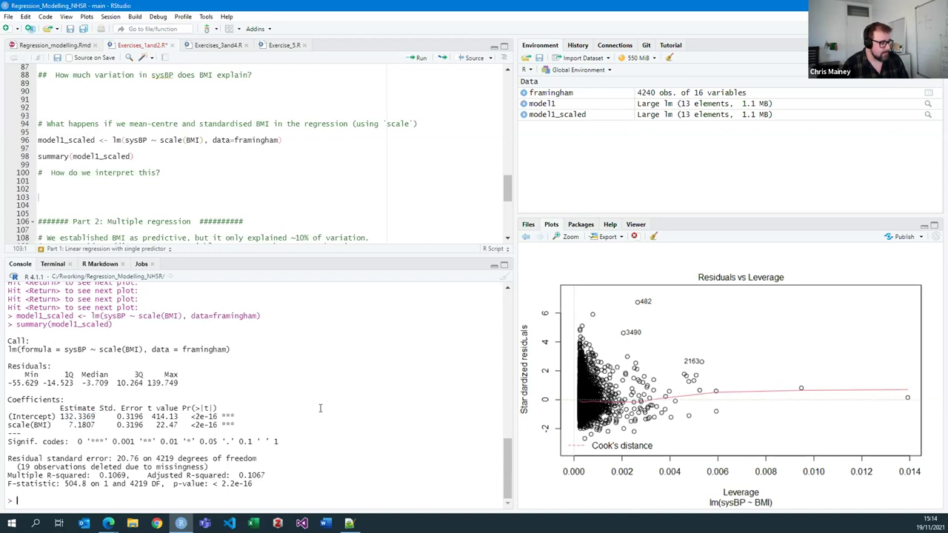
- Enlarge the script area to show the Part 2 multiple regression questions and save the Exercises_1and2.R script
click(211, 157)
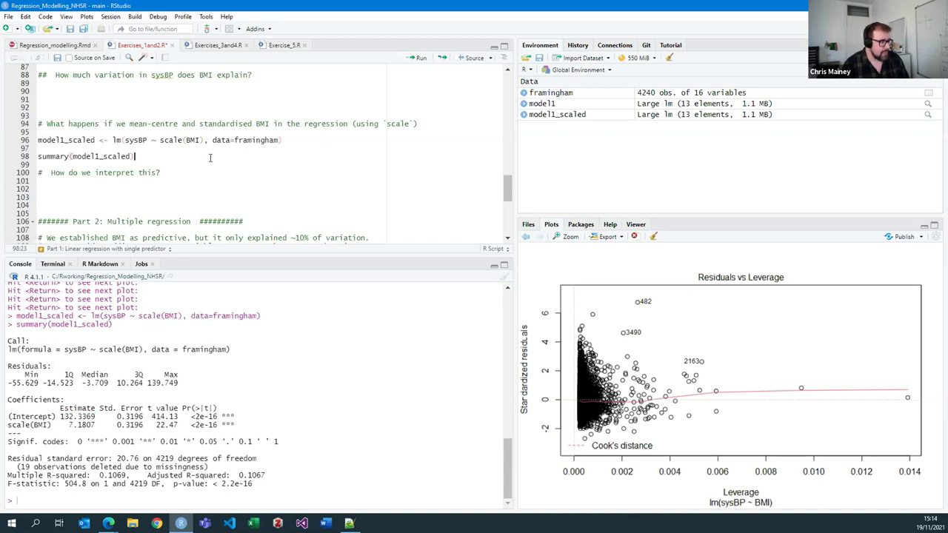
scroll(223, 156, down, 2)
drag(321, 255, 345, 411)
click(137, 186)
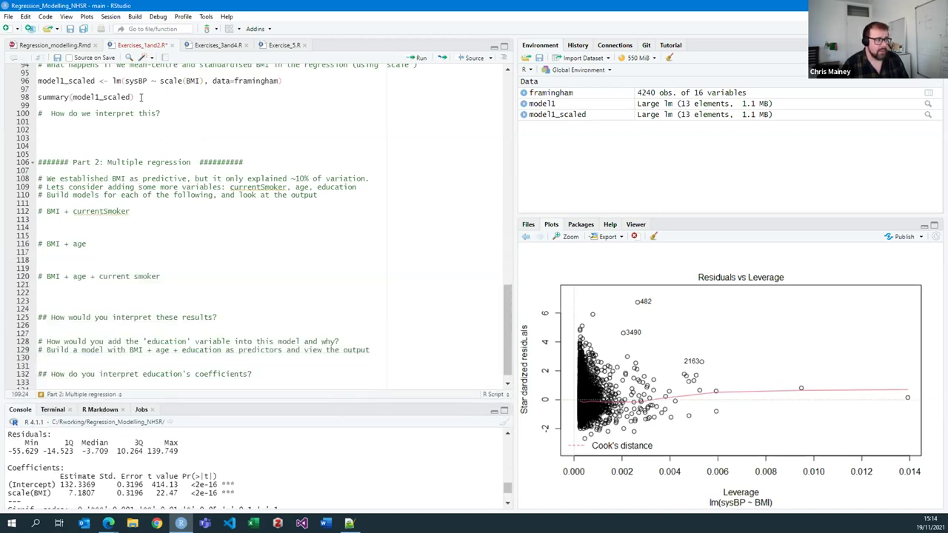
click(164, 73)
key(ctrl+Return)
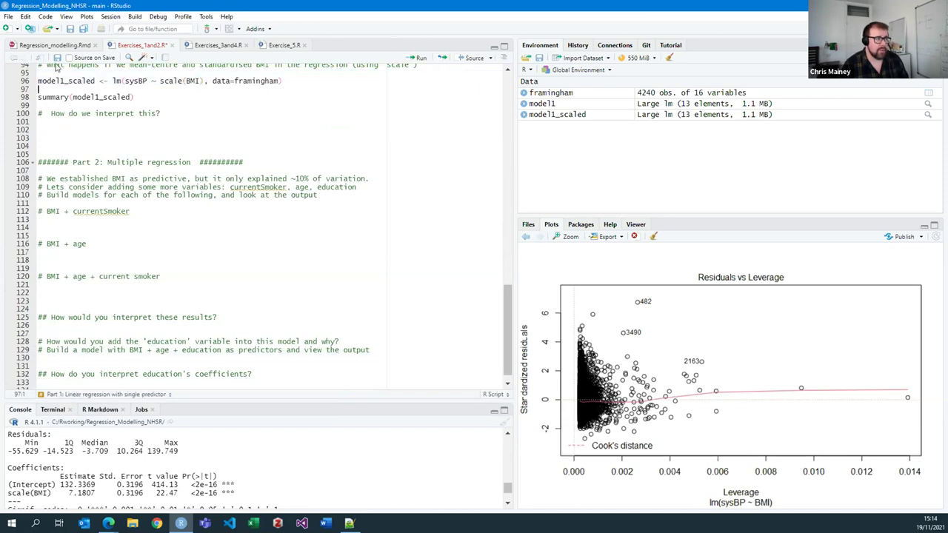
key(ctrl+s)
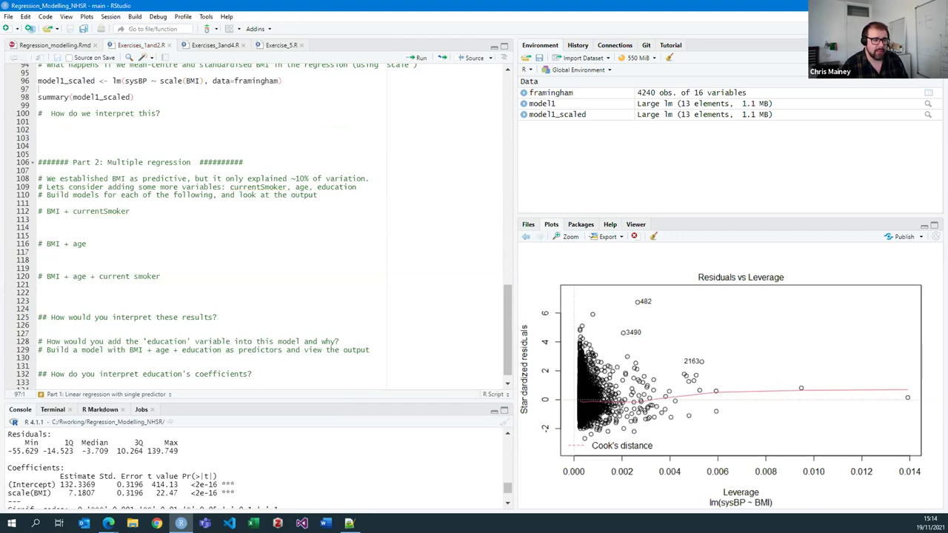
- Switch to the Regression Modelling in R slides in Edge and advance to the "More than one predictor?" slide
key(super+d)
mouse_move(117, 522)
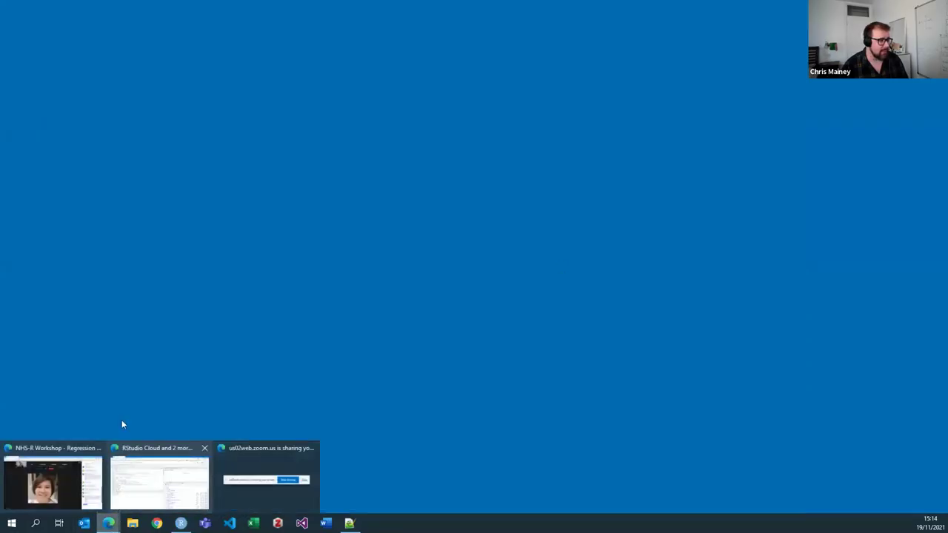
click(154, 474)
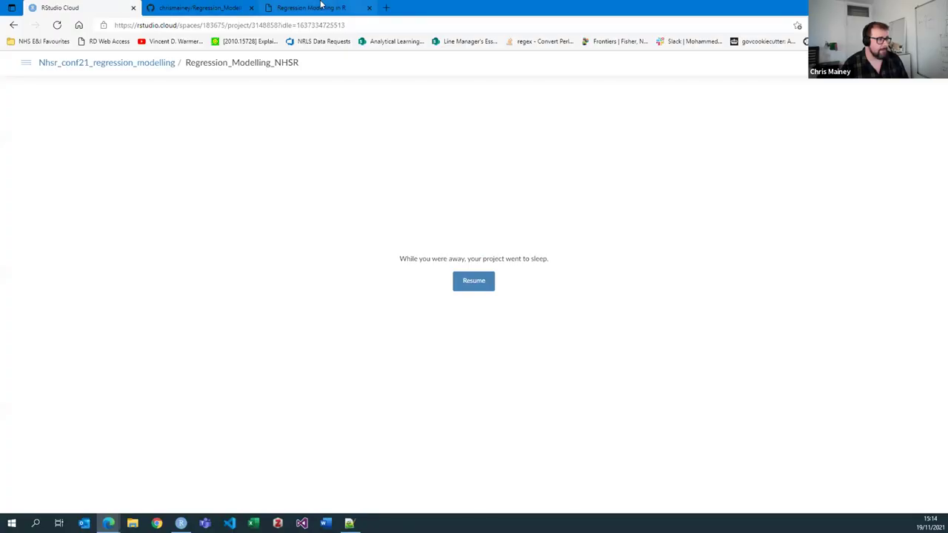
click(320, 7)
key(Right)
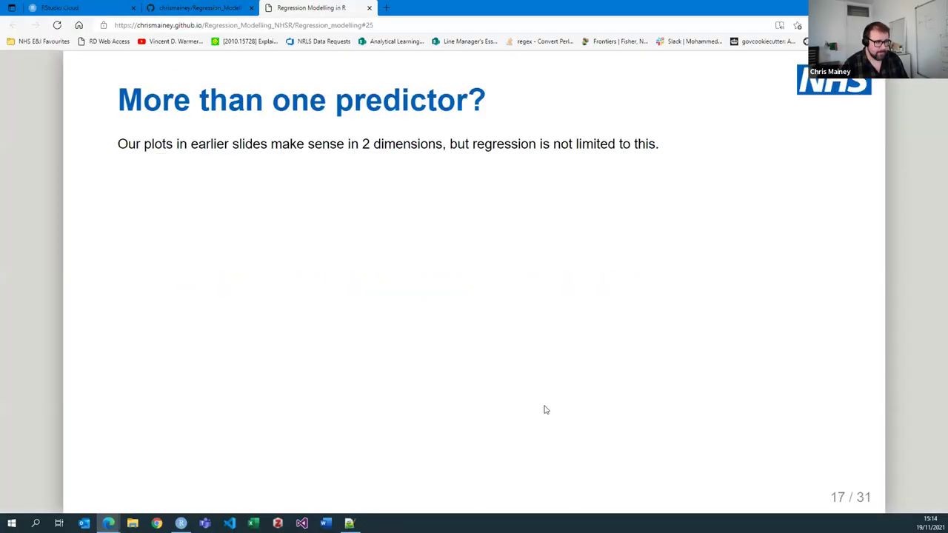